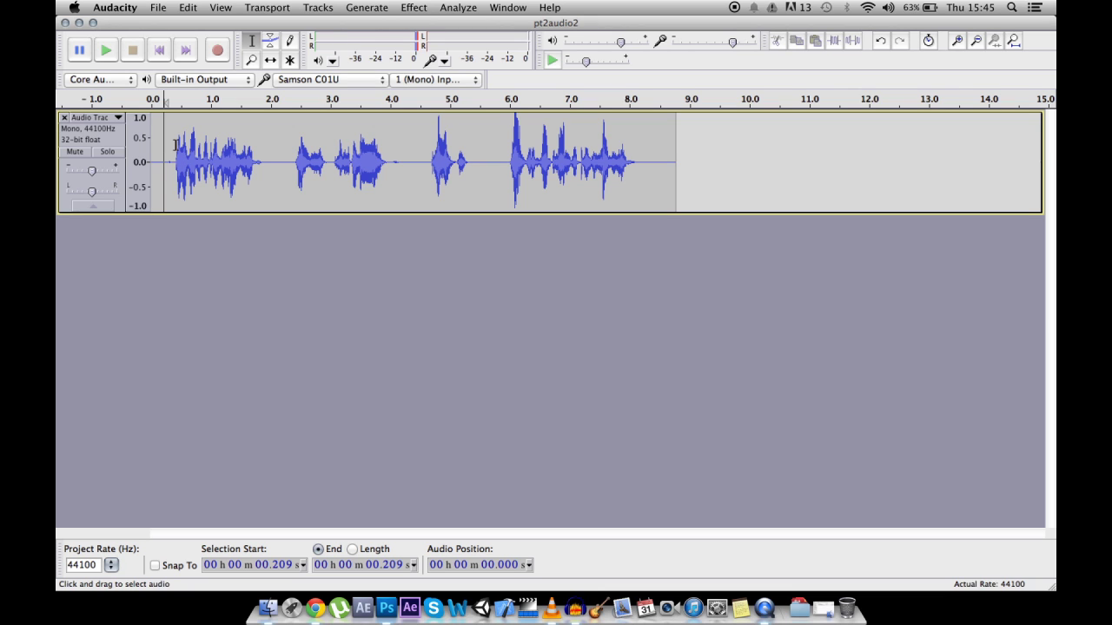
Delete the silence at the start and between the spoken phrases of the audio track, and play the trimmed result from the beginning
{"action": "left_click_drag", "start_coordinate": [175, 160], "coordinate": [99, 154]}
{"action": "key", "text": "BackSpace"}
{"action": "left_click_drag", "start_coordinate": [242, 164], "coordinate": [273, 163]}
{"action": "key", "text": "BackSpace"}
{"action": "left_click_drag", "start_coordinate": [339, 163], "coordinate": [422, 165]}
{"action": "key", "text": "BackSpace"}
{"action": "left_click", "coordinate": [379, 161]}
{"action": "key", "text": "BackSpace"}
{"action": "left_click_drag", "start_coordinate": [508, 162], "coordinate": [596, 173]}
{"action": "key", "text": "BackSpace"}
{"action": "left_click", "coordinate": [152, 166]}
{"action": "key", "text": "space"}
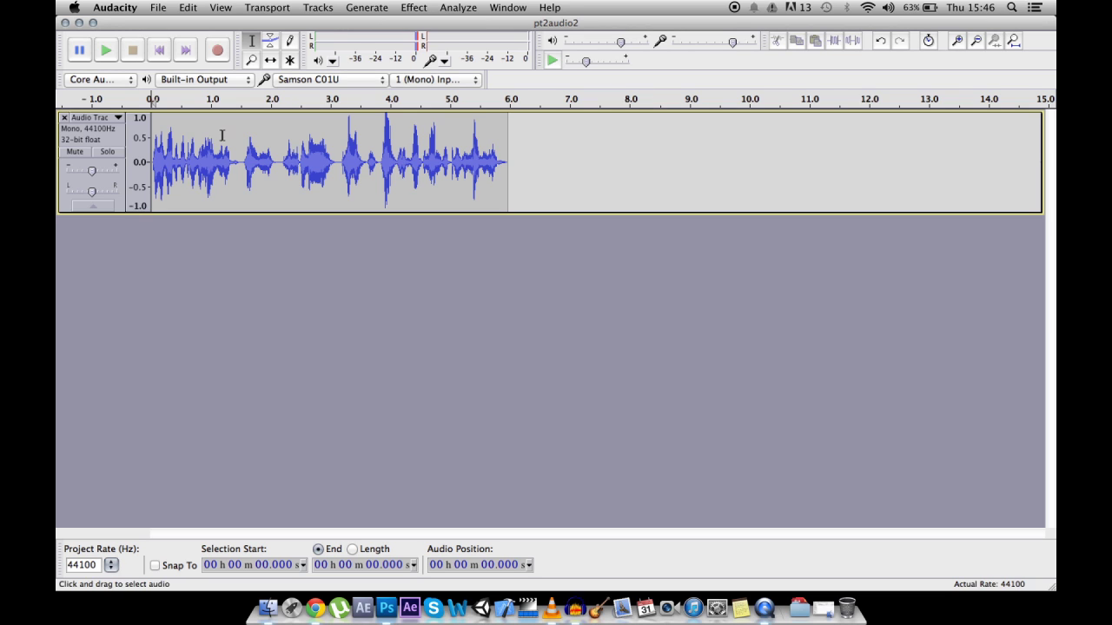
Export the trimmed audio as conversationaudio1 to the PT2 folder in WAV (Microsoft) signed 16 bit PCM format, leaving the metadata empty
{"action": "left_click", "coordinate": [158, 7]}
{"action": "left_click", "coordinate": [178, 189]}
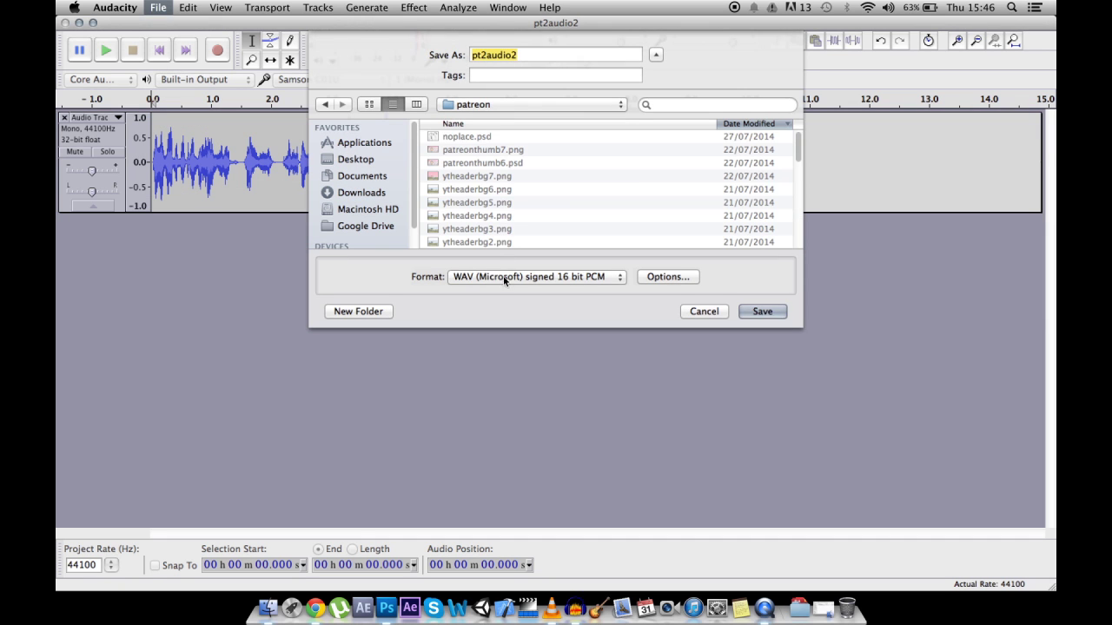
{"action": "type", "text": "conversa"}
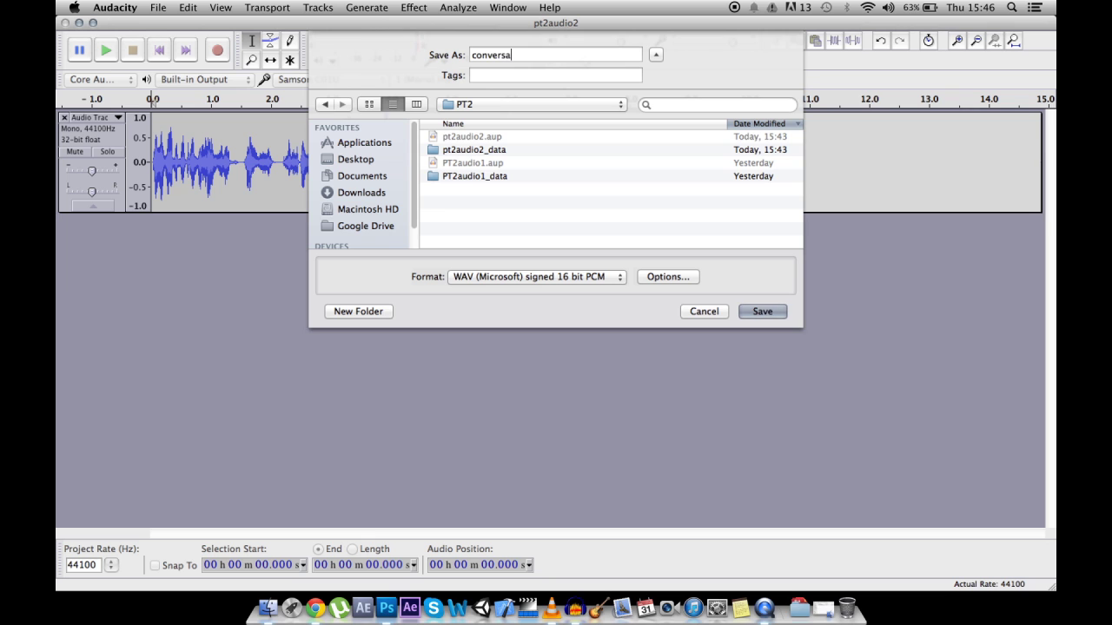
{"action": "type", "text": "tionaudio1"}
{"action": "left_click", "coordinate": [762, 311]}
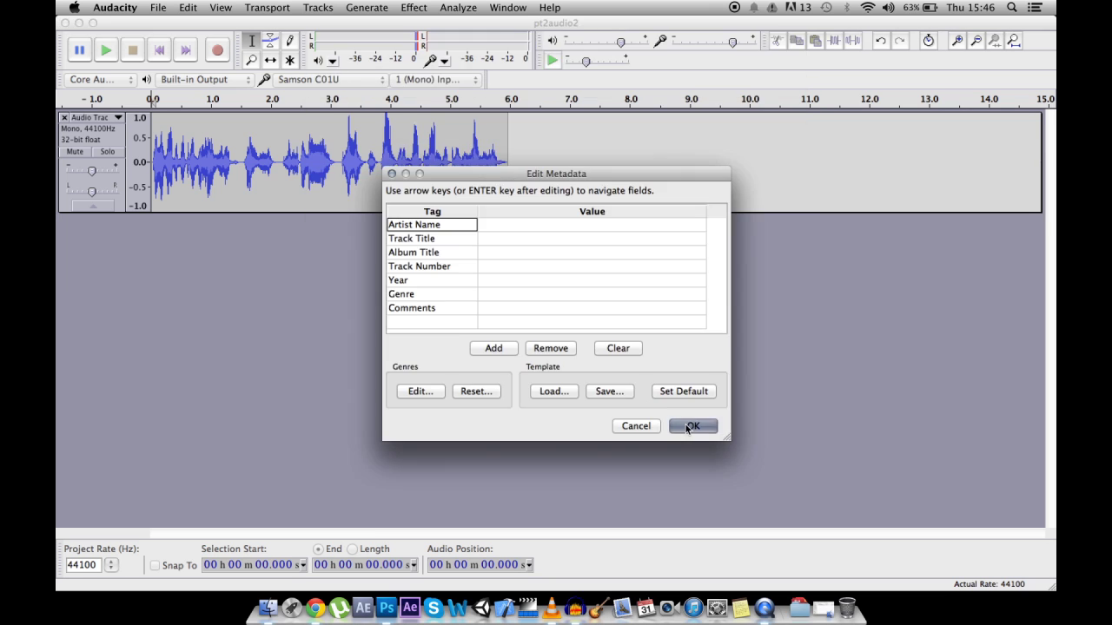
{"action": "key", "text": "Return"}
{"action": "left_click", "coordinate": [80, 23]}
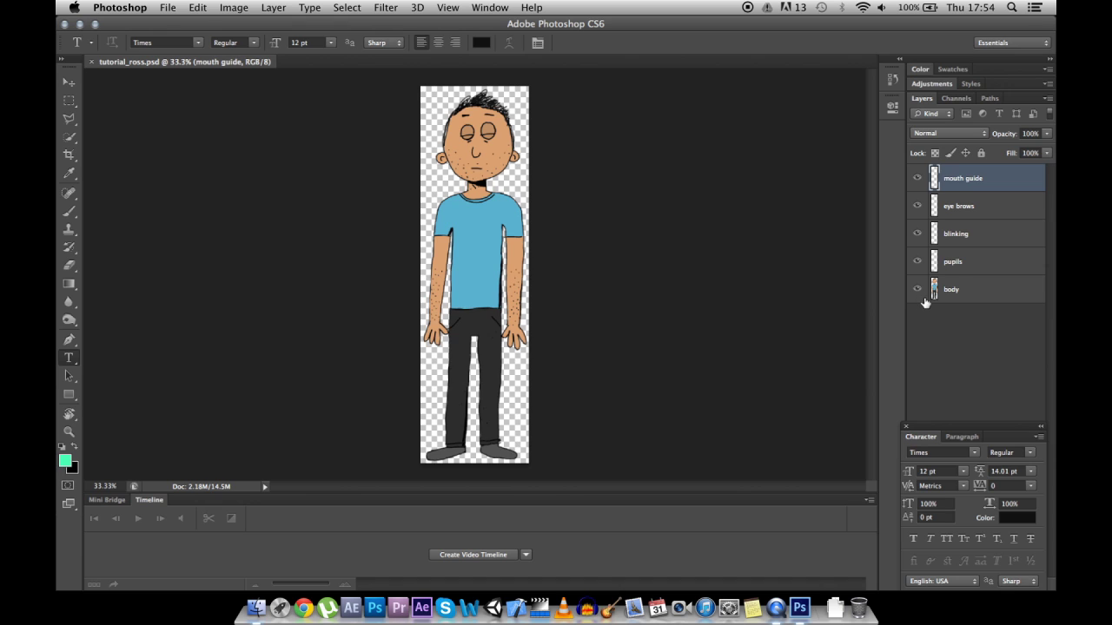
View each layer of tutorial_ross.psd on its own, restore all layers, and hide the blinking layer
{"action": "left_click", "coordinate": [916, 180], "text": "alt"}
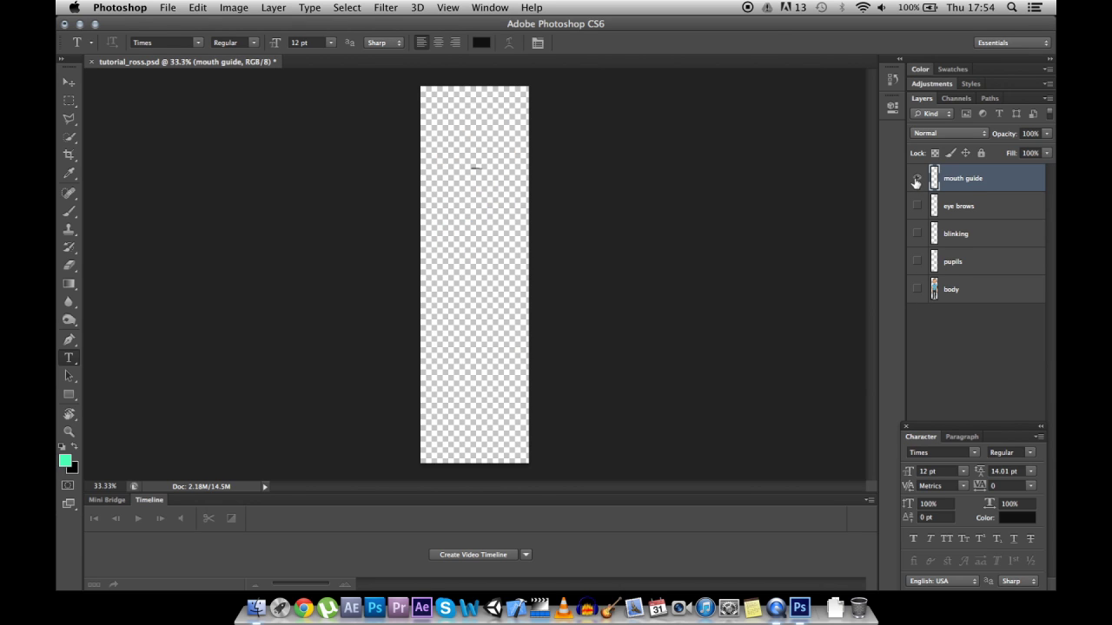
{"action": "left_click", "coordinate": [917, 180], "text": "alt"}
{"action": "left_click", "coordinate": [918, 206], "text": "alt"}
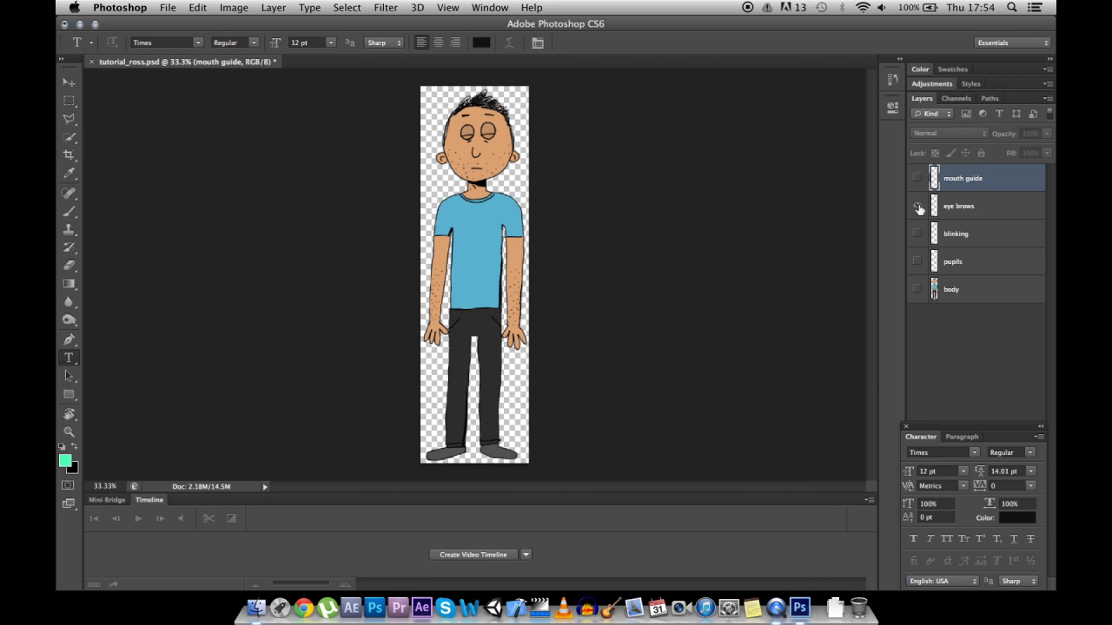
{"action": "left_click", "coordinate": [918, 235], "text": "alt"}
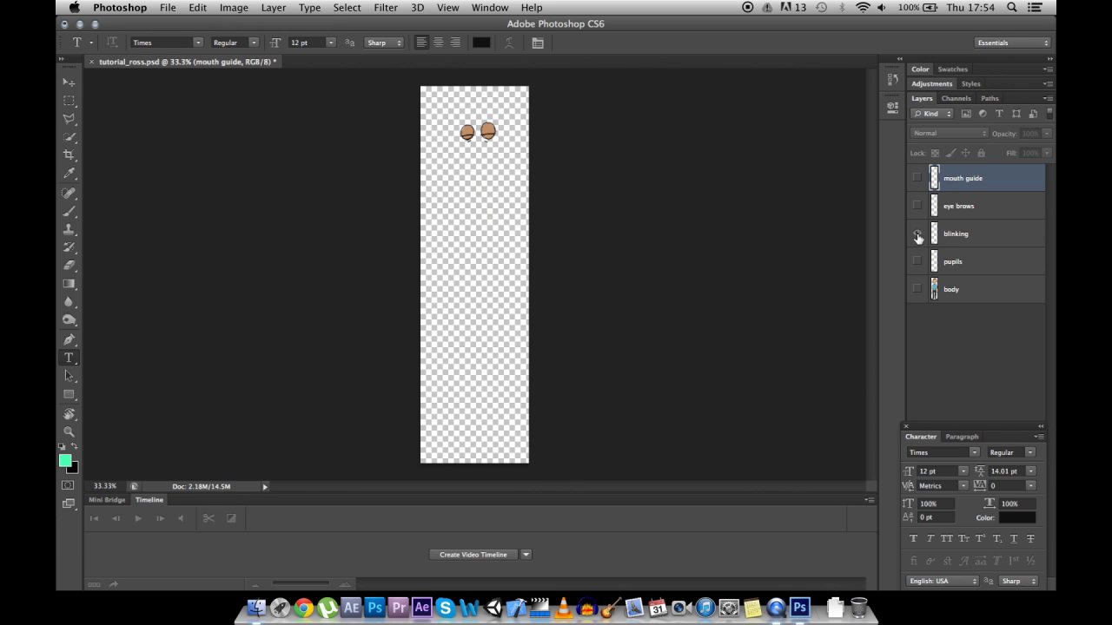
{"action": "left_click", "coordinate": [917, 263], "text": "alt"}
{"action": "left_click", "coordinate": [918, 291], "text": "alt"}
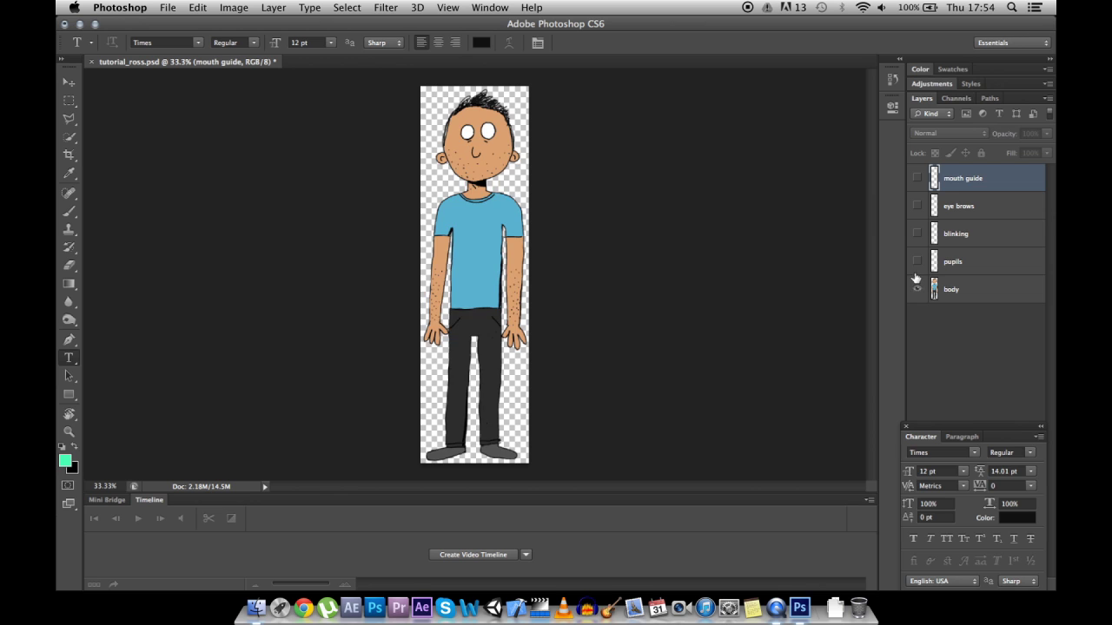
{"action": "left_click", "coordinate": [916, 178], "text": "alt"}
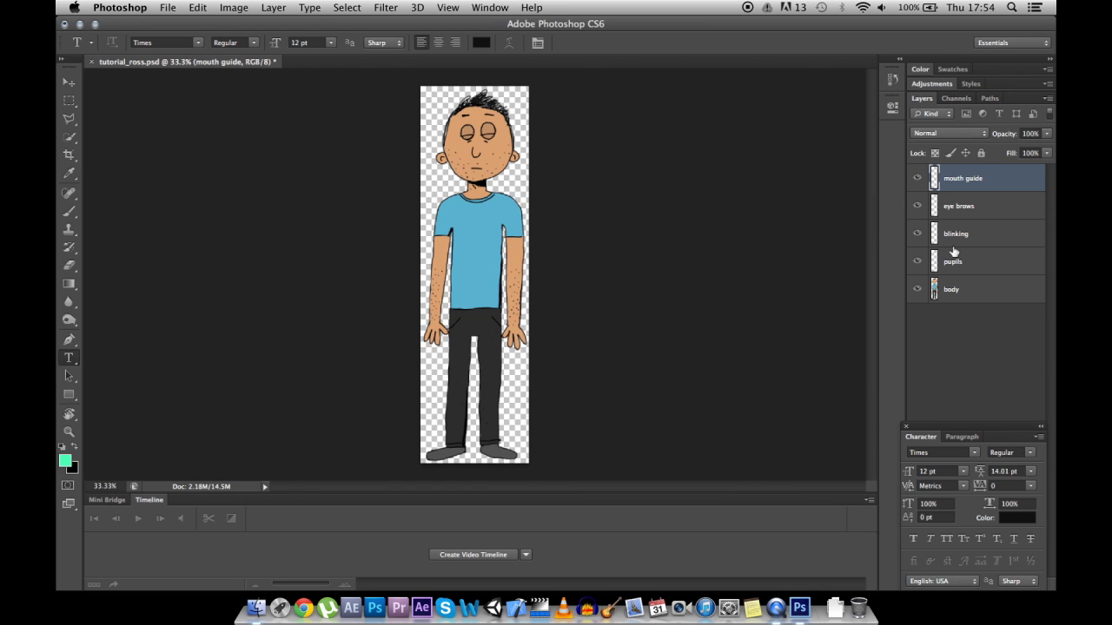
{"action": "left_click", "coordinate": [918, 233]}
Open tutorial_stephen.psd from the PT2 folder in Finder and toggle the visibility of its second layer to inspect the character
{"action": "left_click", "coordinate": [257, 608]}
{"action": "left_click", "coordinate": [479, 219]}
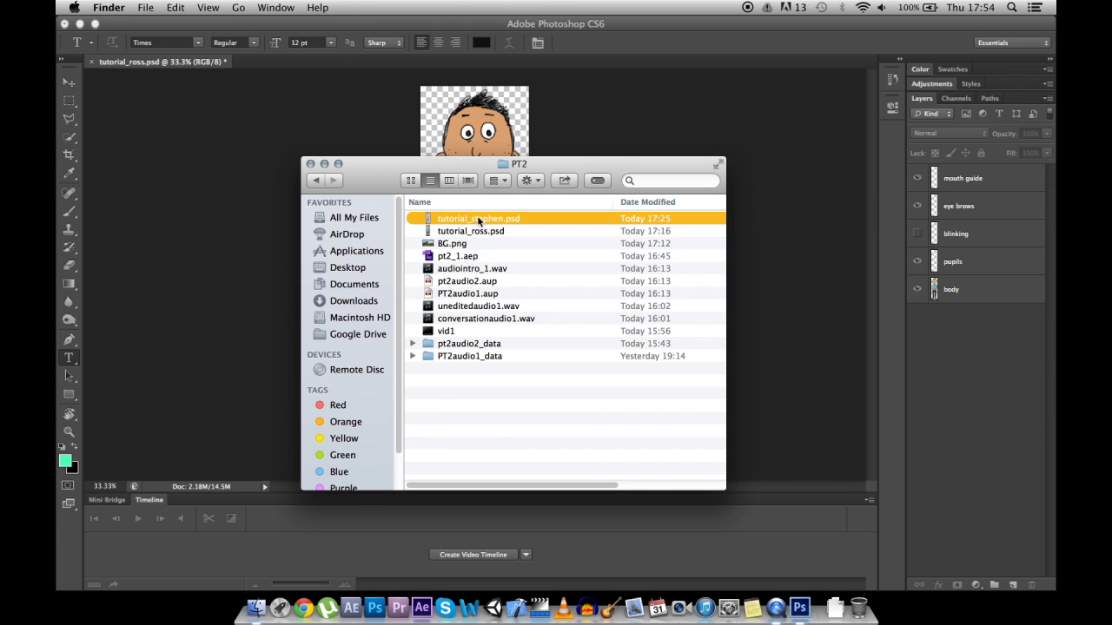
{"action": "double_click", "coordinate": [479, 218]}
{"action": "left_click", "coordinate": [917, 206]}
{"action": "left_click", "coordinate": [918, 205]}
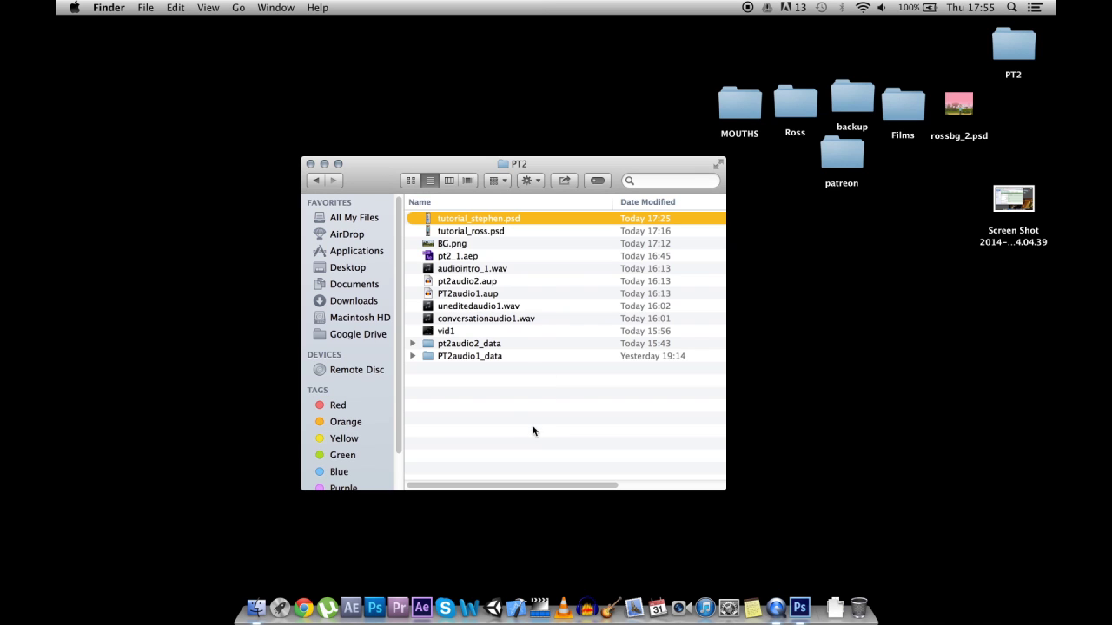
Preview the background image BG.png in the PT2 folder
{"action": "left_click", "coordinate": [501, 244]}
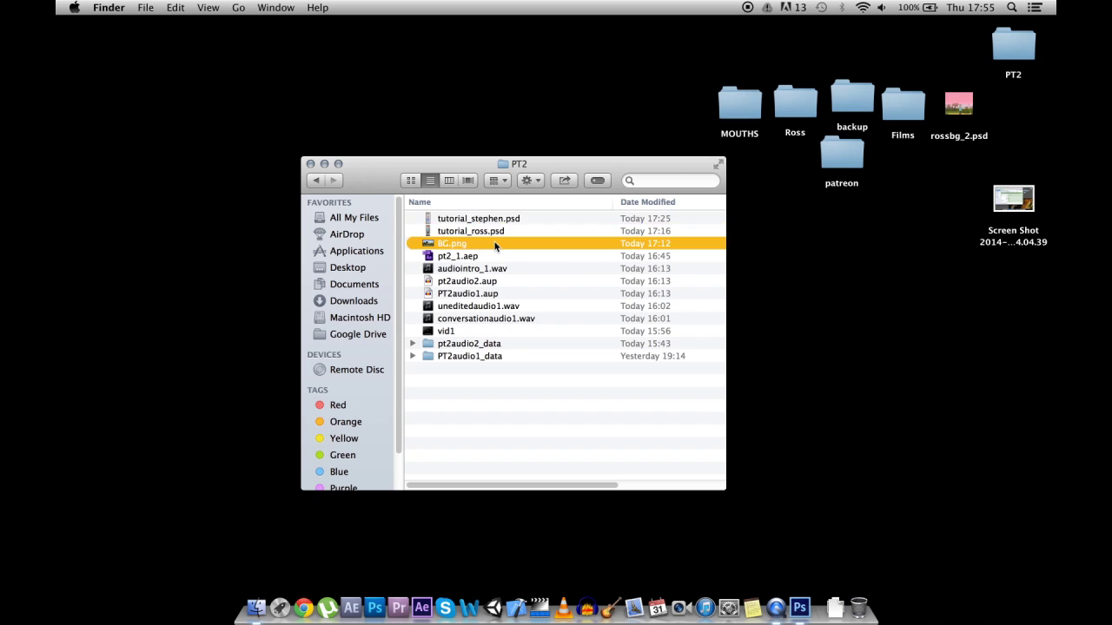
{"action": "key", "text": "space"}
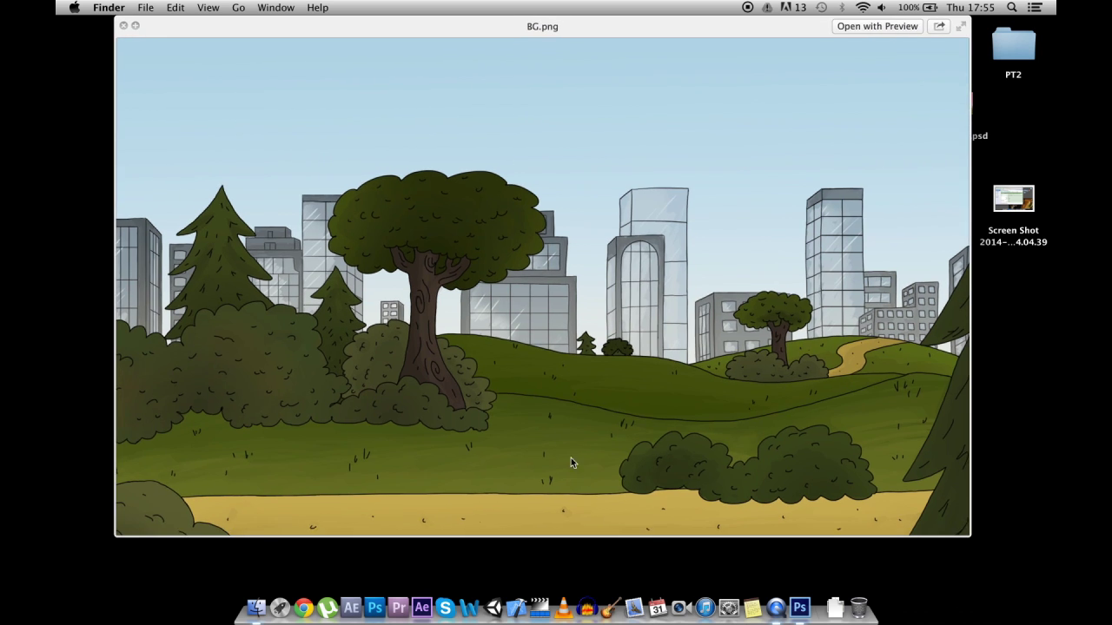
{"action": "key", "text": "space"}
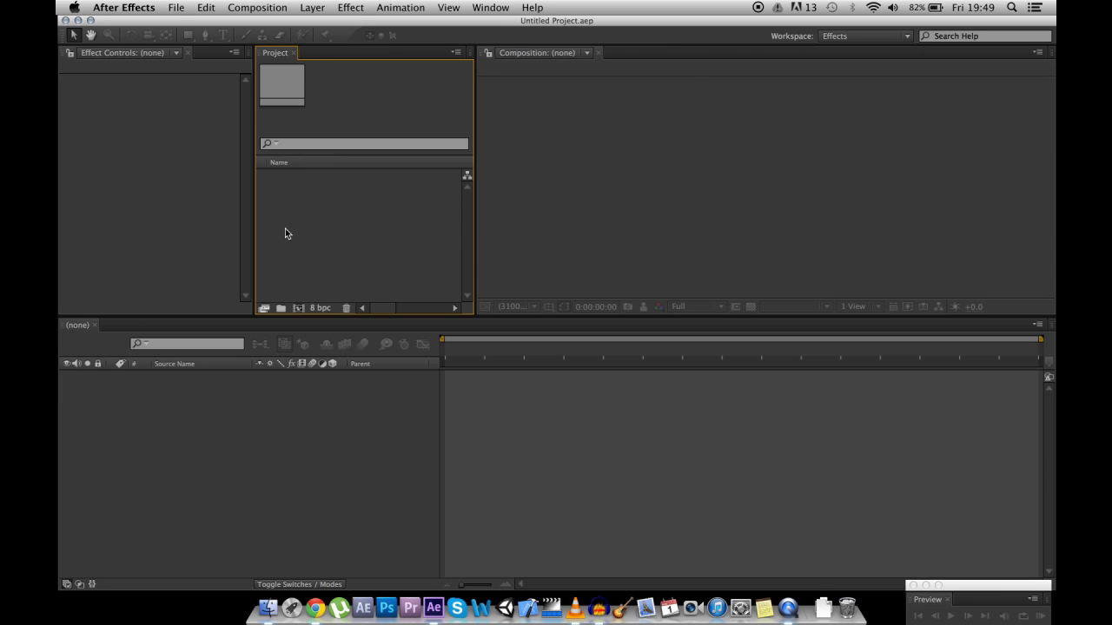
Import mouths.psd from the MOUTHS folder as a composition with editable layer styles
{"action": "double_click", "coordinate": [299, 210]}
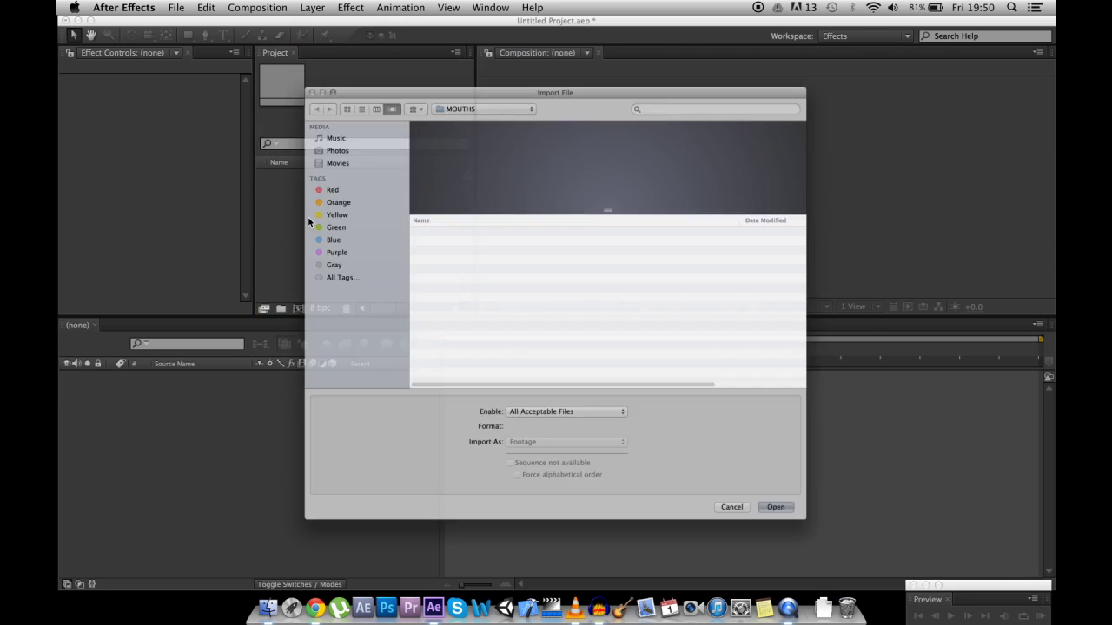
{"action": "double_click", "coordinate": [418, 211]}
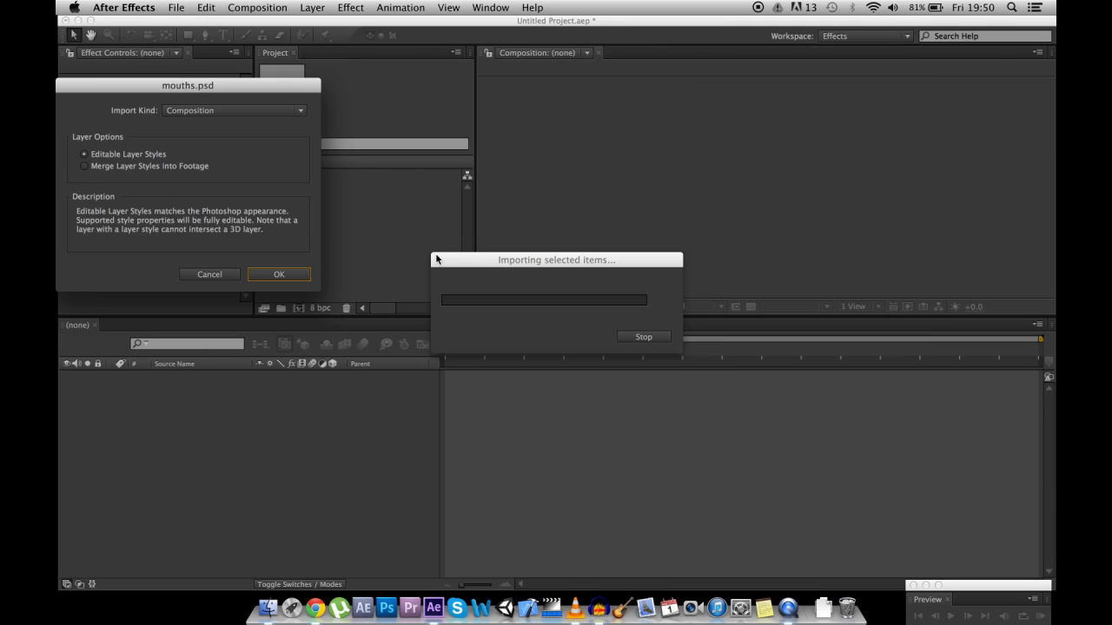
{"action": "left_click", "coordinate": [278, 275]}
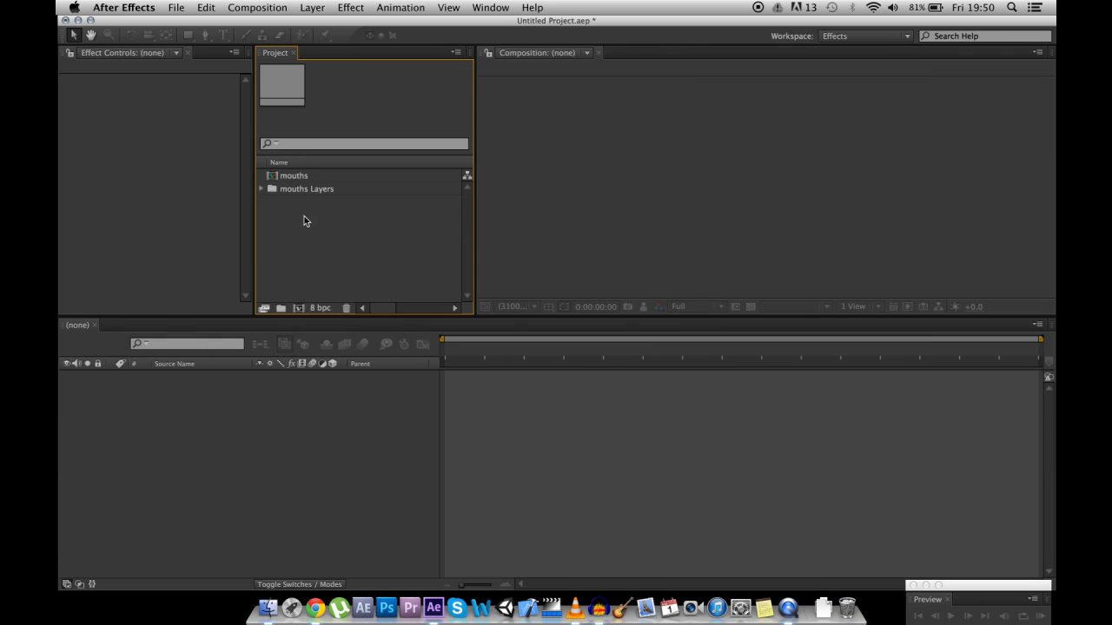
Import tutorial_stephen.psd from the PT2 folder as a composition
{"action": "double_click", "coordinate": [306, 219]}
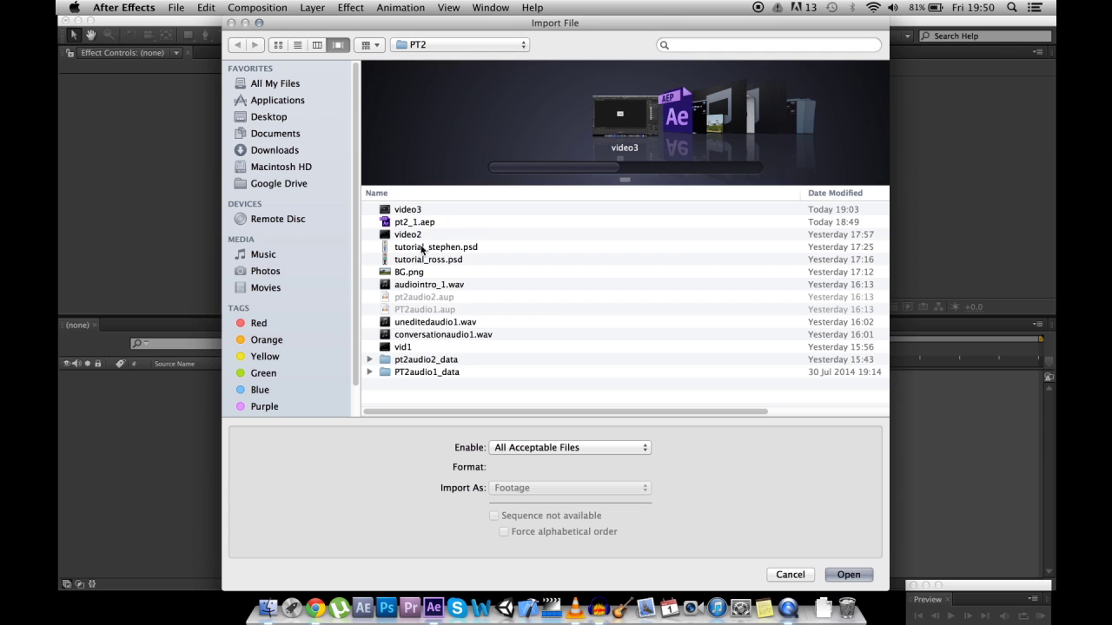
{"action": "left_click", "coordinate": [424, 248]}
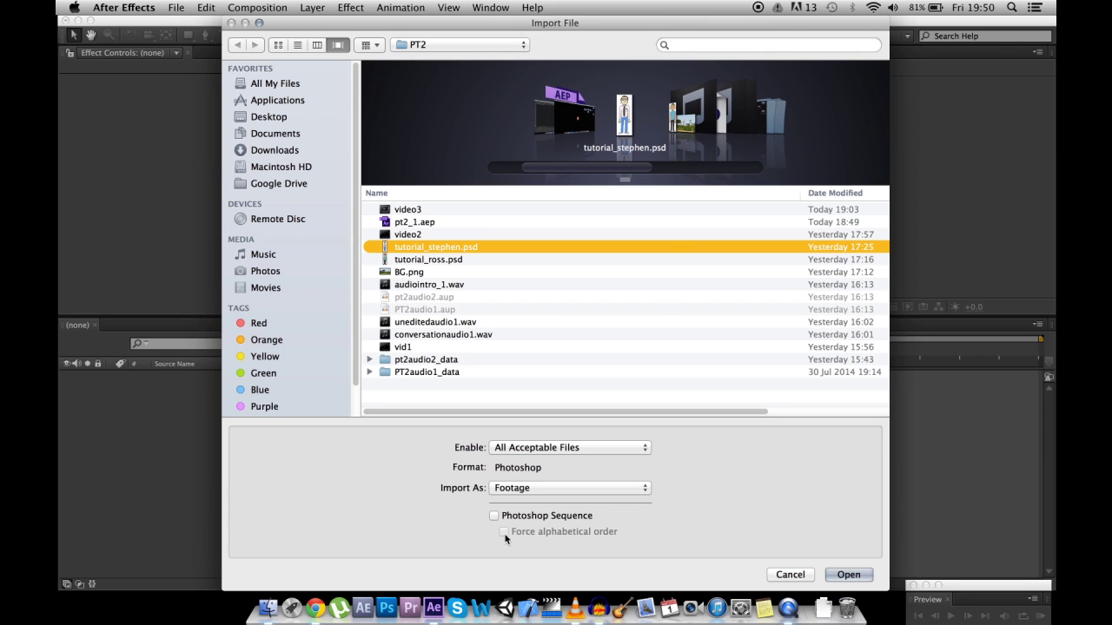
{"action": "left_click", "coordinate": [509, 489]}
{"action": "left_click", "coordinate": [512, 501]}
{"action": "key", "text": "Return"}
{"action": "left_click", "coordinate": [280, 274]}
Import tutorial_ross.psd from the PT2 folder as a composition with editable layer styles
{"action": "double_click", "coordinate": [325, 243]}
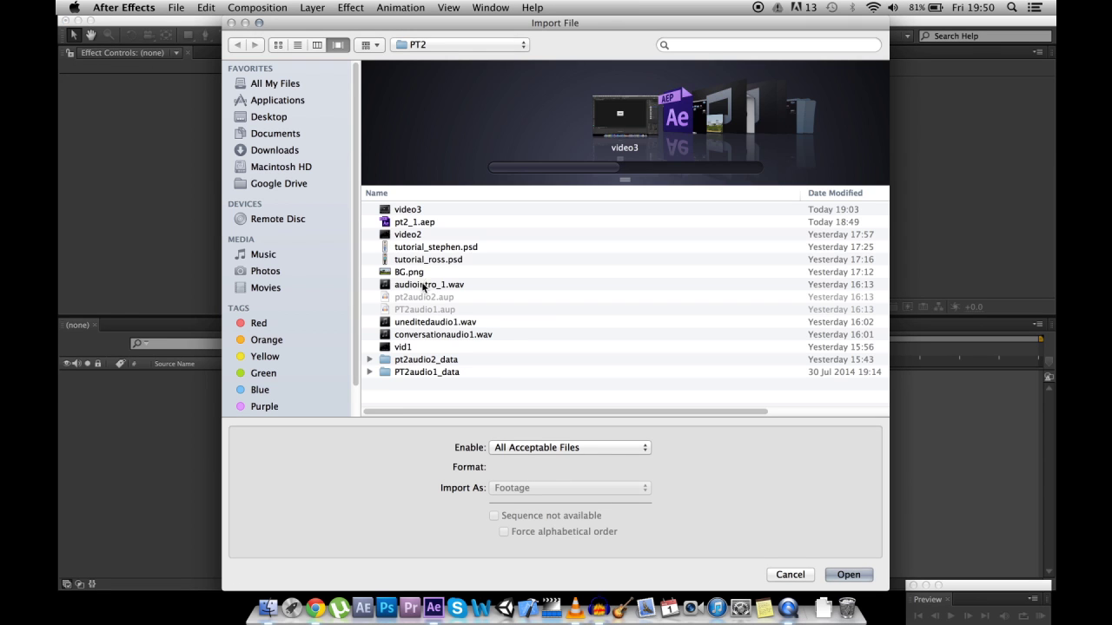
{"action": "left_click", "coordinate": [504, 489]}
{"action": "left_click", "coordinate": [511, 500]}
{"action": "key", "text": "Return"}
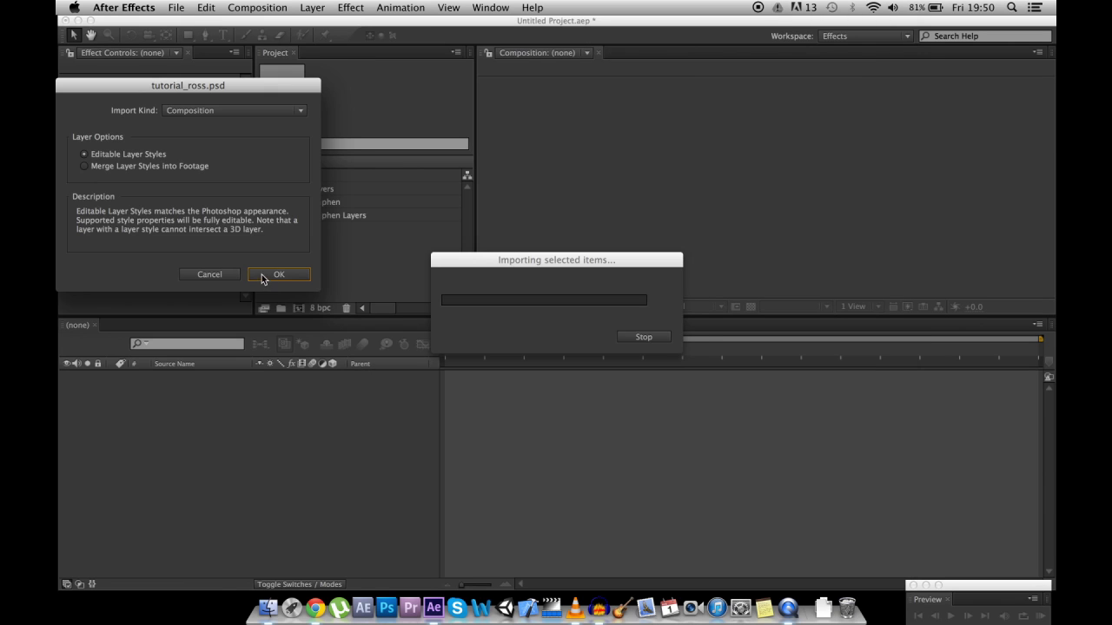
{"action": "left_click", "coordinate": [262, 275]}
Import the audio file conversationaudio1.wav and the background image BG.png from the PT2 folder
{"action": "double_click", "coordinate": [331, 275]}
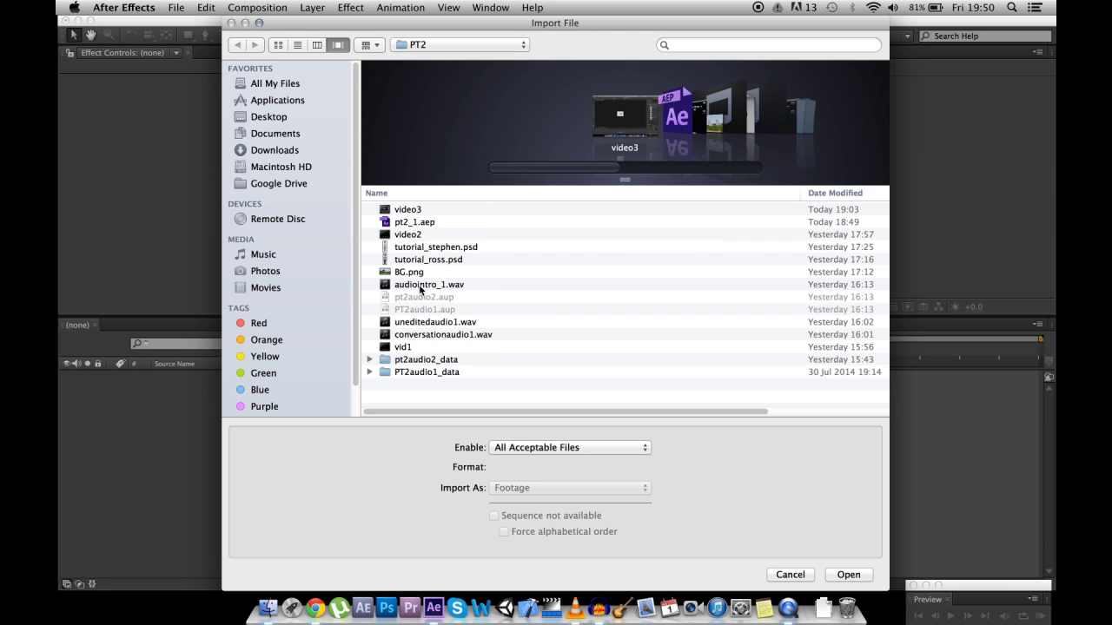
{"action": "double_click", "coordinate": [424, 334]}
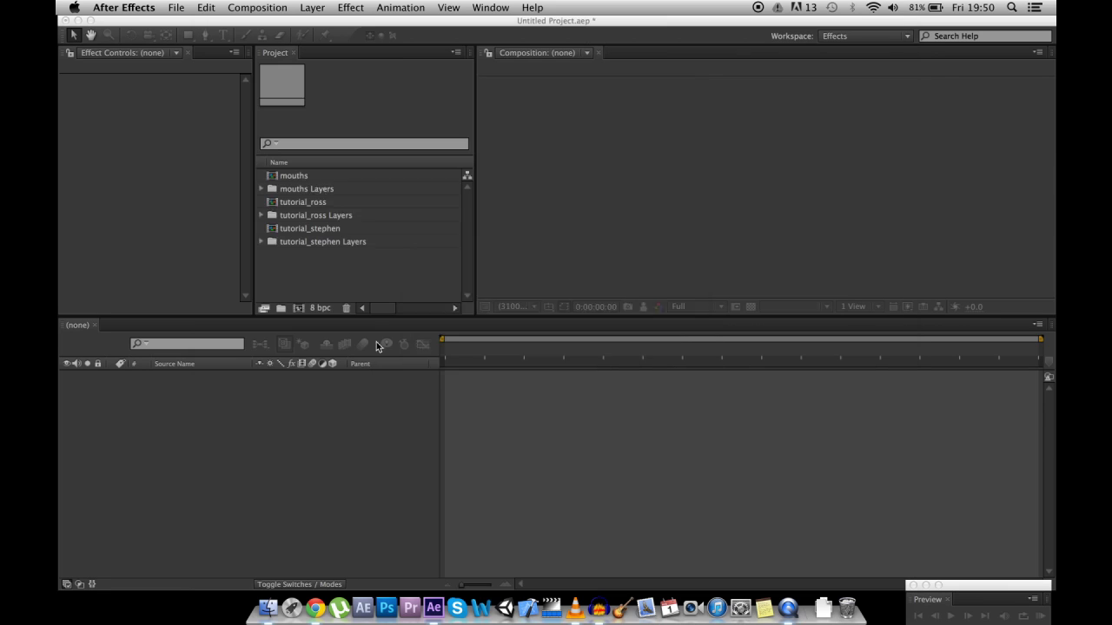
{"action": "double_click", "coordinate": [305, 286]}
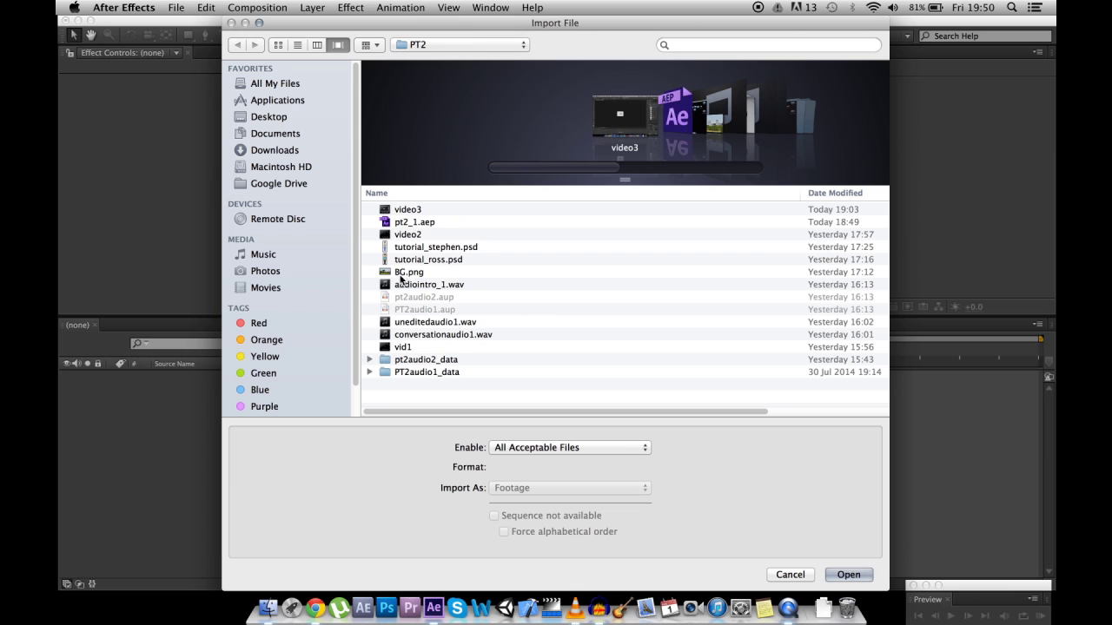
{"action": "left_click", "coordinate": [399, 272]}
{"action": "key", "text": "Return"}
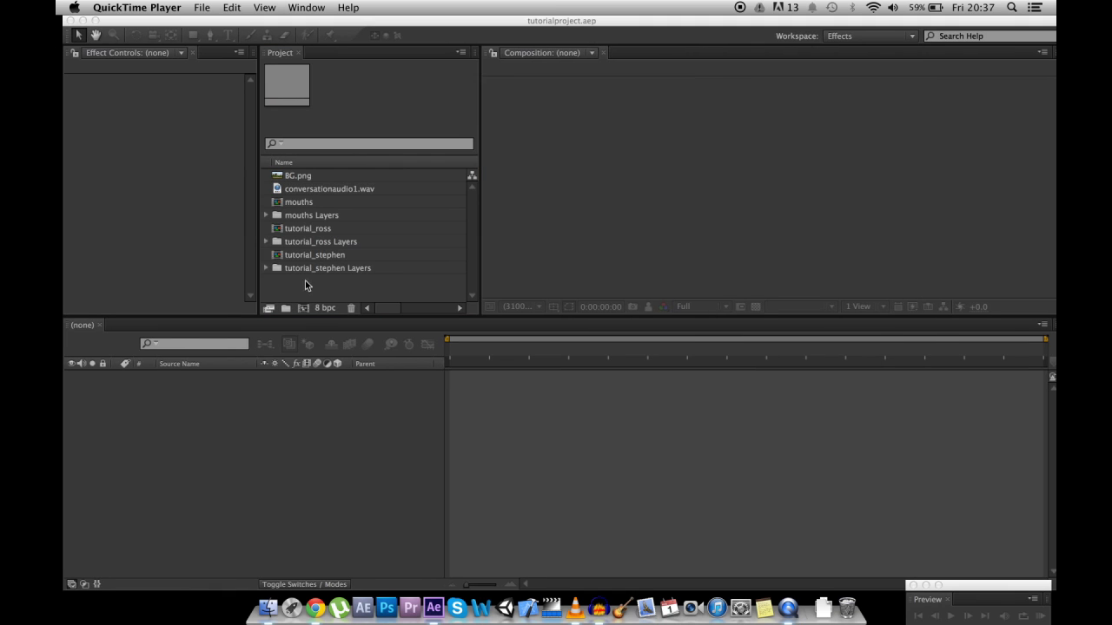
Create a new composition from the BG.png footage
{"action": "left_click", "coordinate": [316, 177]}
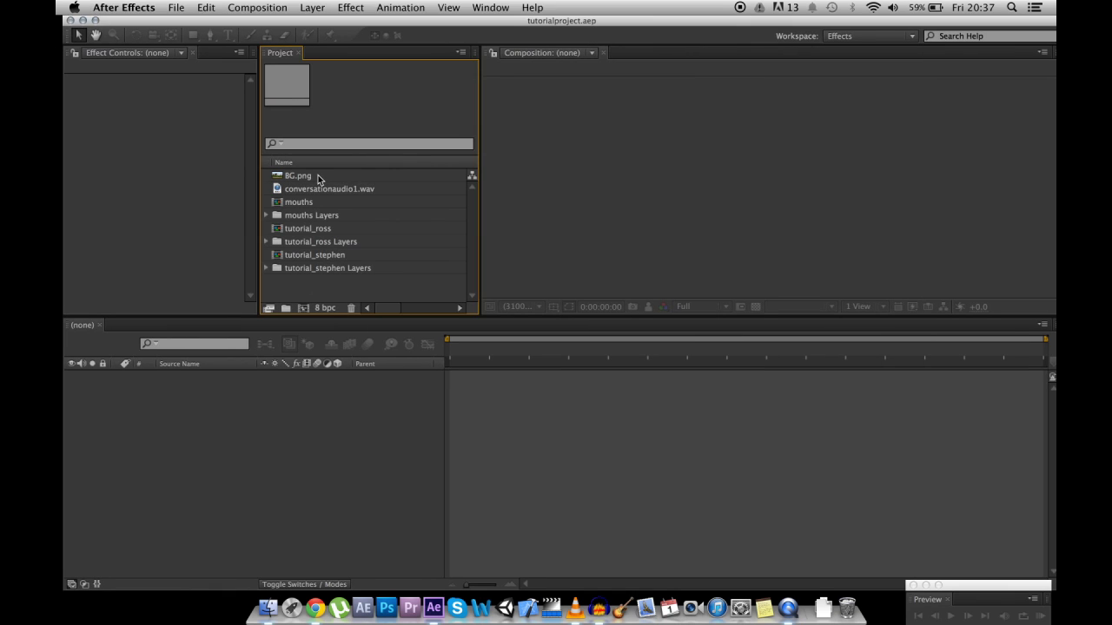
{"action": "left_click", "coordinate": [317, 180]}
{"action": "left_click_drag", "start_coordinate": [316, 180], "coordinate": [303, 308]}
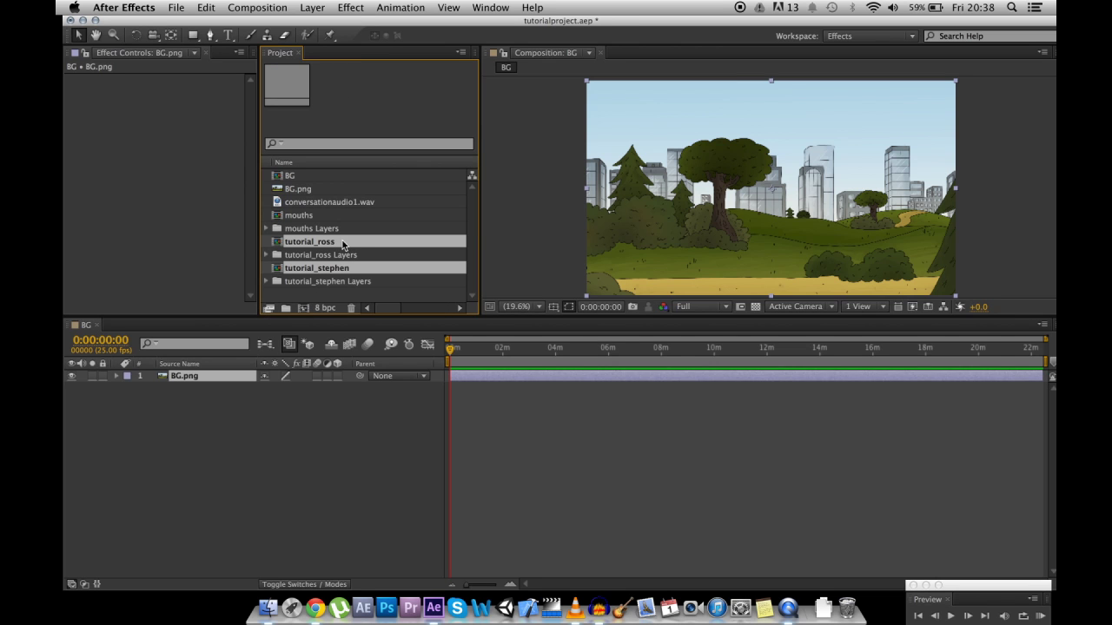
Add the tutorial_ross and tutorial_stephen compositions above the background in BG and scale both layers to 51%
{"action": "left_click_drag", "start_coordinate": [443, 243], "coordinate": [769, 222]}
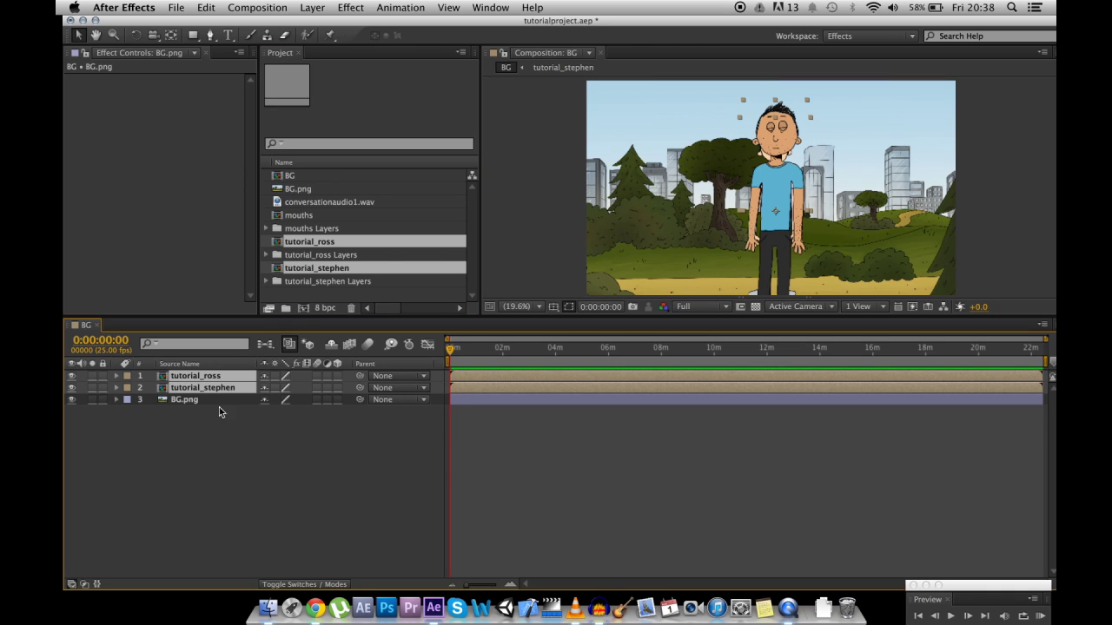
{"action": "key", "text": "s"}
{"action": "left_click_drag", "start_coordinate": [283, 387], "coordinate": [248, 389]}
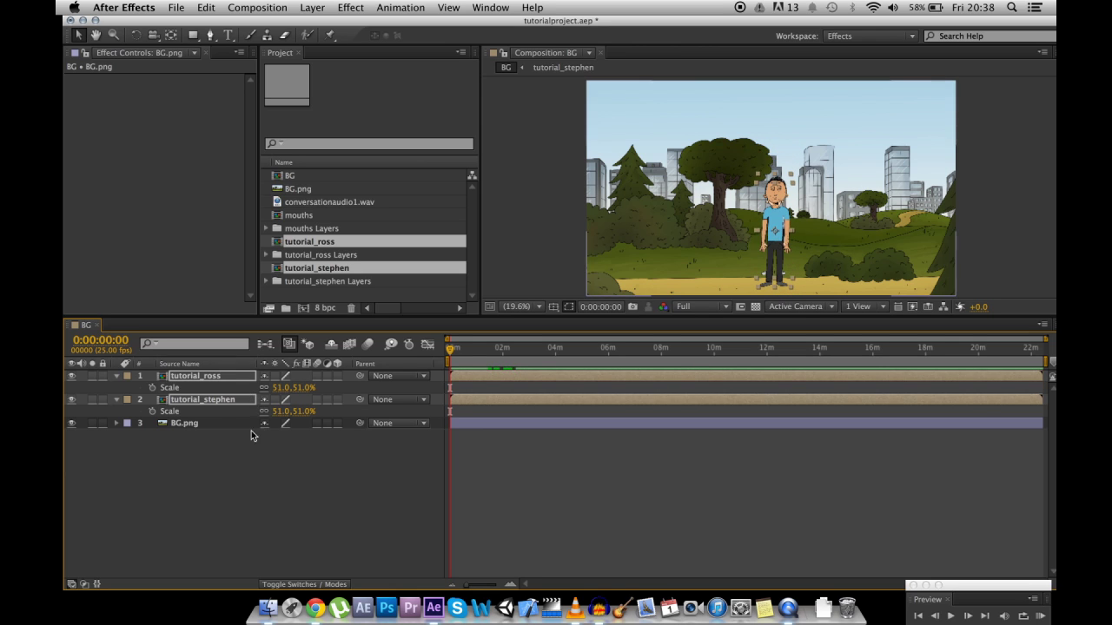
{"action": "left_click", "coordinate": [251, 431]}
Move the tutorial_ross layer to the right and tutorial_stephen to the left so the characters stand side by side
{"action": "left_click", "coordinate": [216, 376]}
{"action": "key", "text": "Return"}
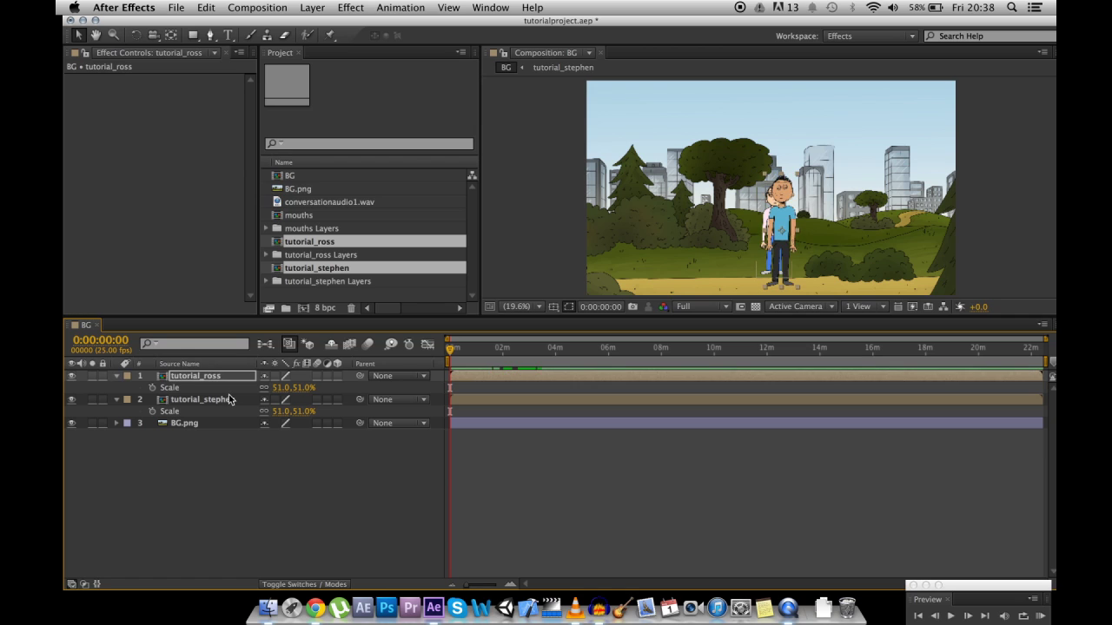
{"action": "left_click", "coordinate": [219, 399]}
{"action": "key", "text": "Return"}
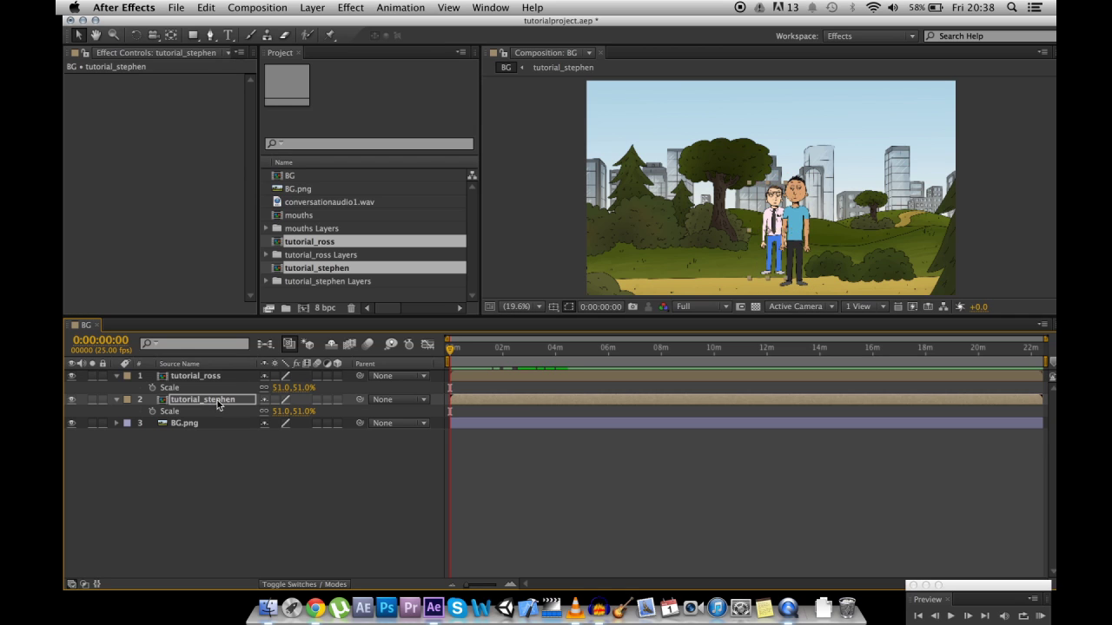
Move the tutorial_stephen layer's anchor point down to his feet and scale the layer up to 63%
{"action": "left_click_drag", "start_coordinate": [277, 411], "coordinate": [283, 418]}
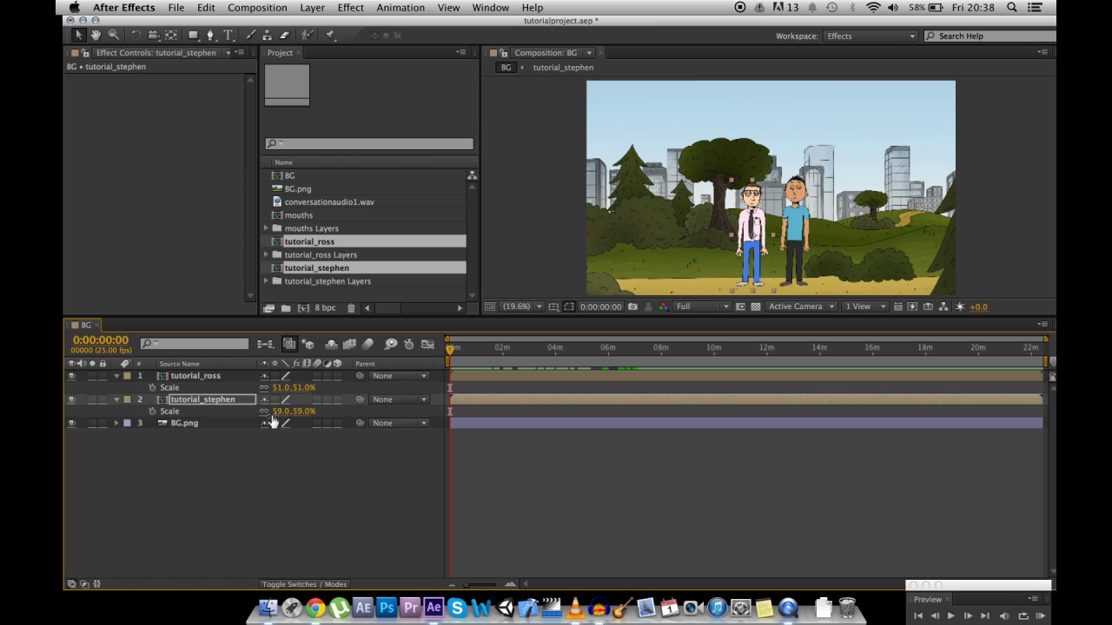
{"action": "key", "text": "y"}
{"action": "left_click_drag", "start_coordinate": [758, 243], "coordinate": [738, 299]}
{"action": "left_click", "coordinate": [300, 410]}
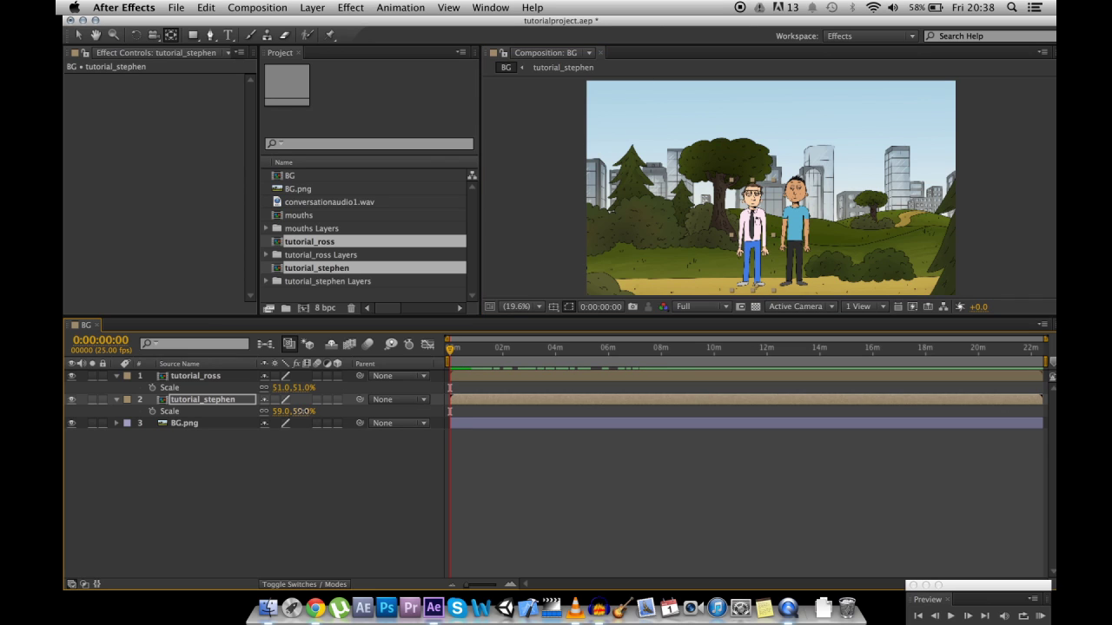
{"action": "left_click_drag", "start_coordinate": [304, 413], "coordinate": [310, 413]}
{"action": "left_click", "coordinate": [306, 487]}
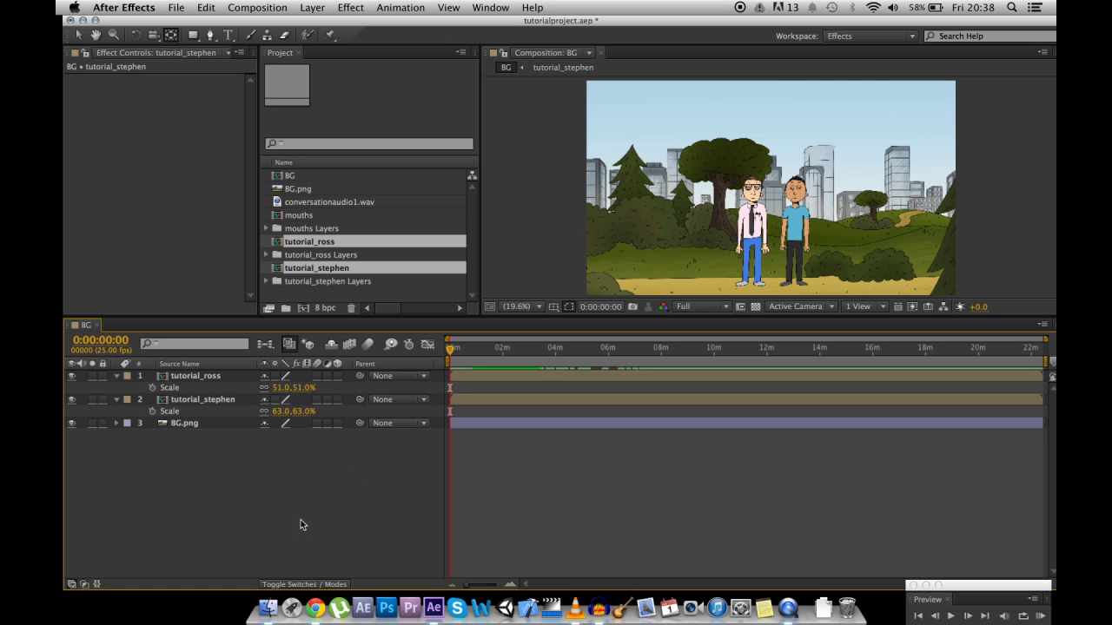
Add conversationaudio1.wav to the BG composition as the lowest layer
{"action": "left_click_drag", "start_coordinate": [318, 202], "coordinate": [277, 492]}
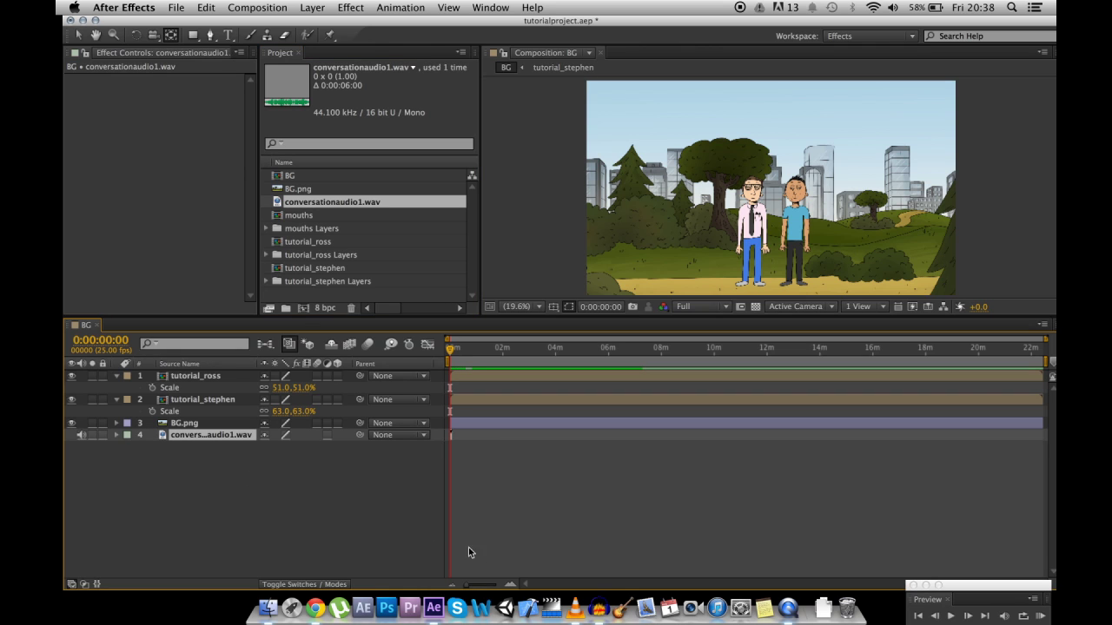
{"action": "left_click", "coordinate": [510, 583]}
{"action": "left_click", "coordinate": [510, 583]}
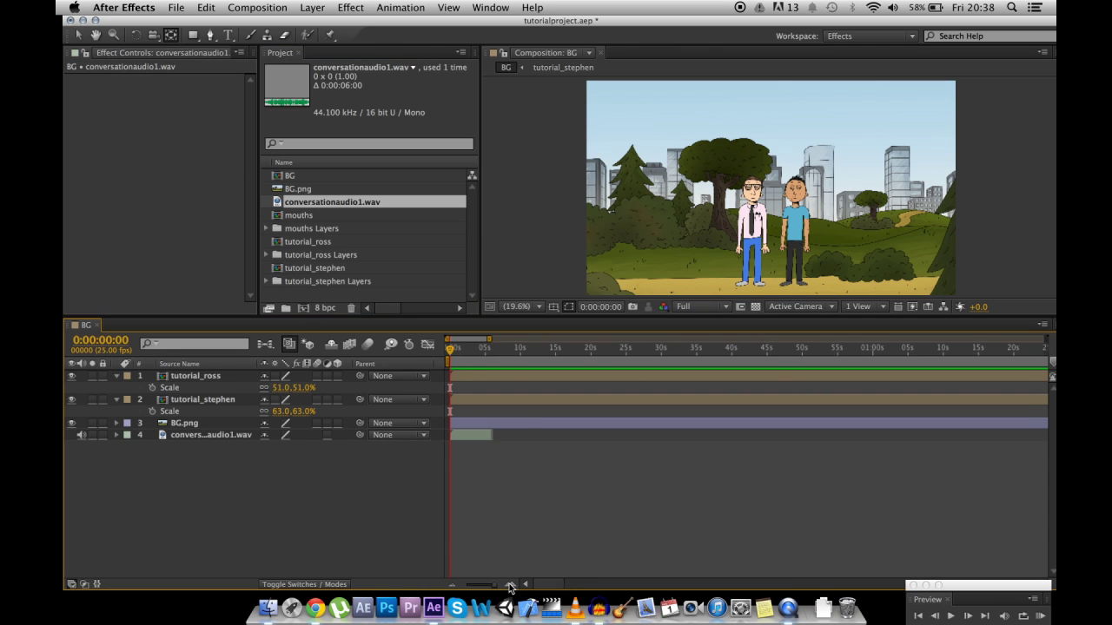
End the BG work area at 0:00:06:03, just past the audio, and preview the result
{"action": "left_click_drag", "start_coordinate": [519, 346], "coordinate": [536, 347]}
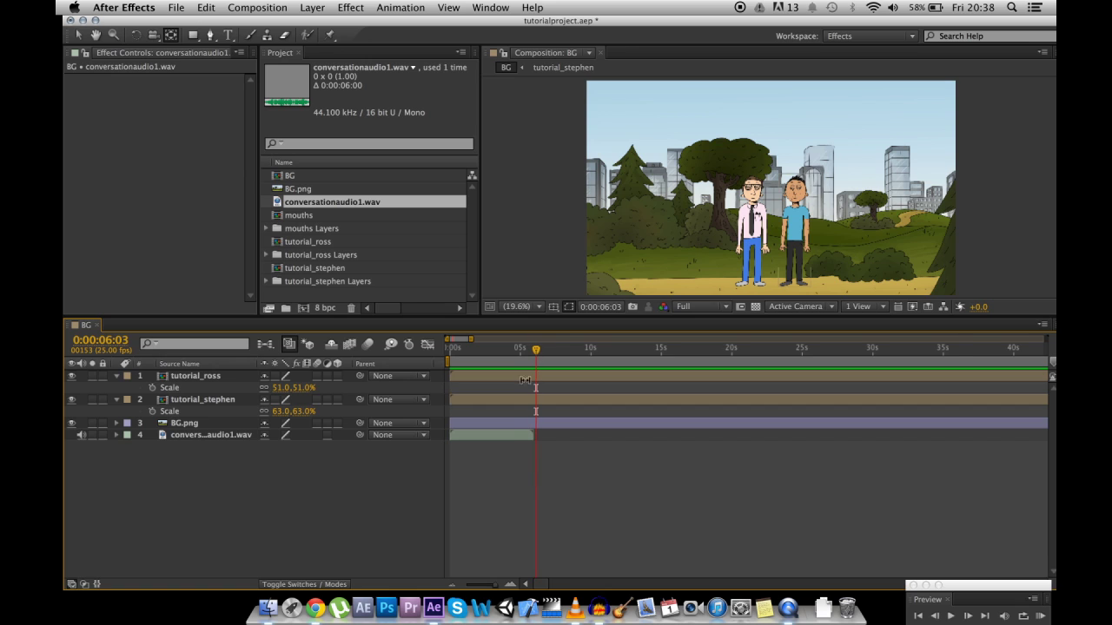
{"action": "key", "text": "n"}
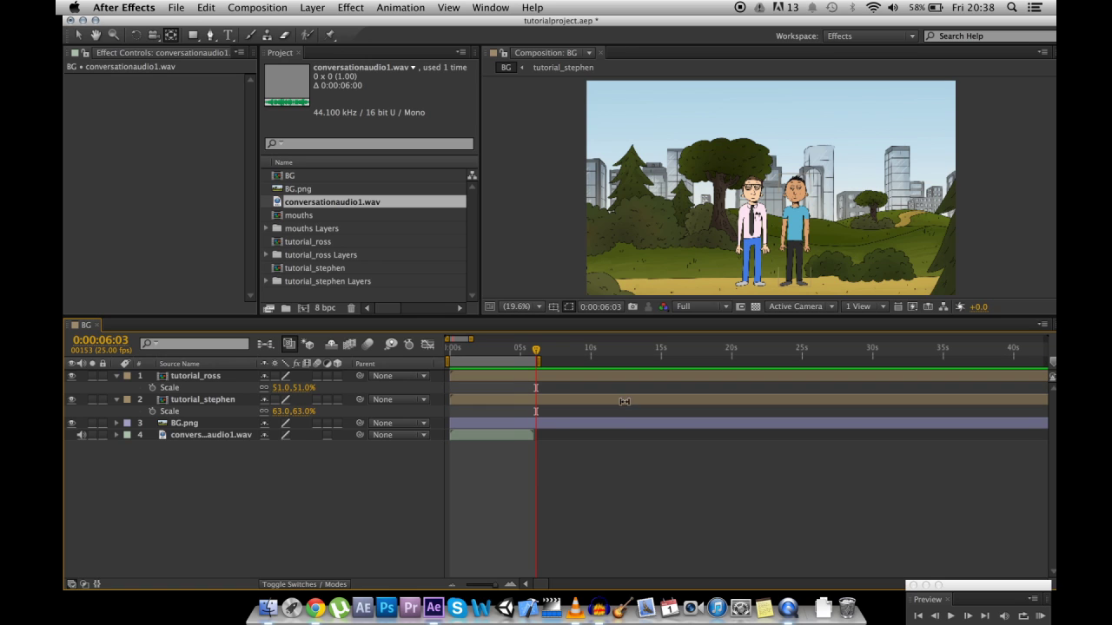
{"action": "left_click", "coordinate": [1040, 618]}
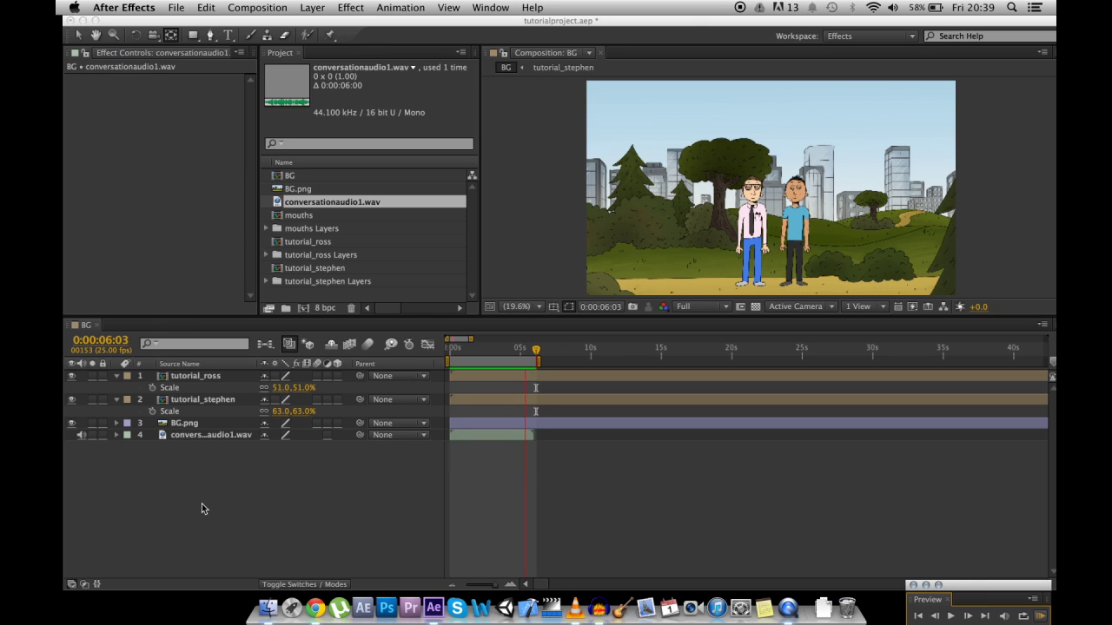
{"action": "left_click", "coordinate": [347, 483]}
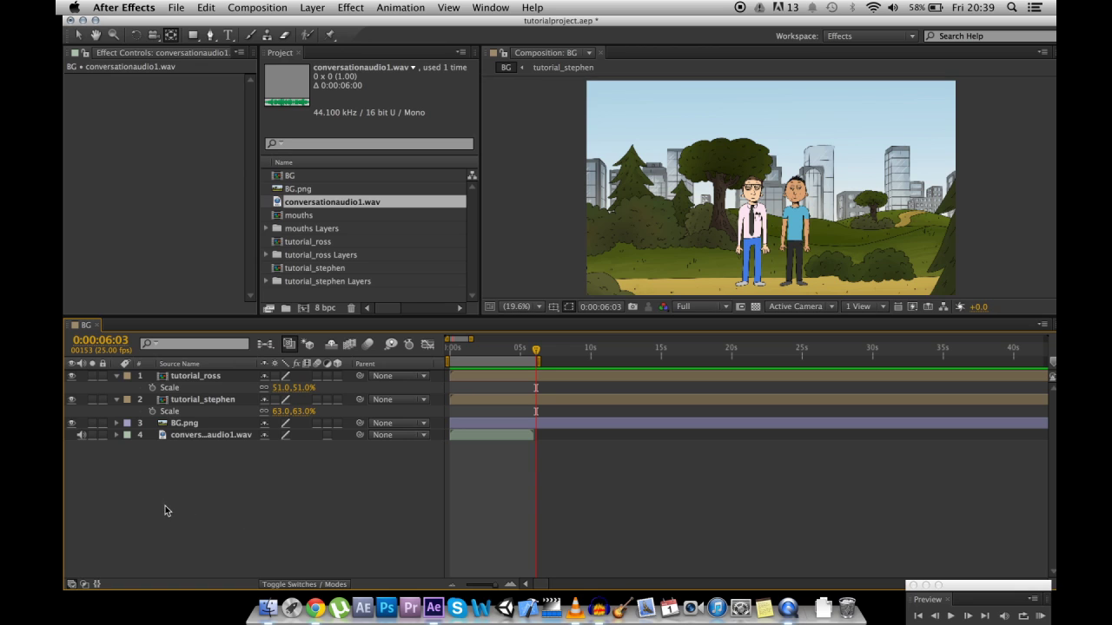
Pre-compose all four BG layers into Pre-comp 1, moving all attributes into the new composition
{"action": "left_click_drag", "start_coordinate": [241, 518], "coordinate": [151, 279]}
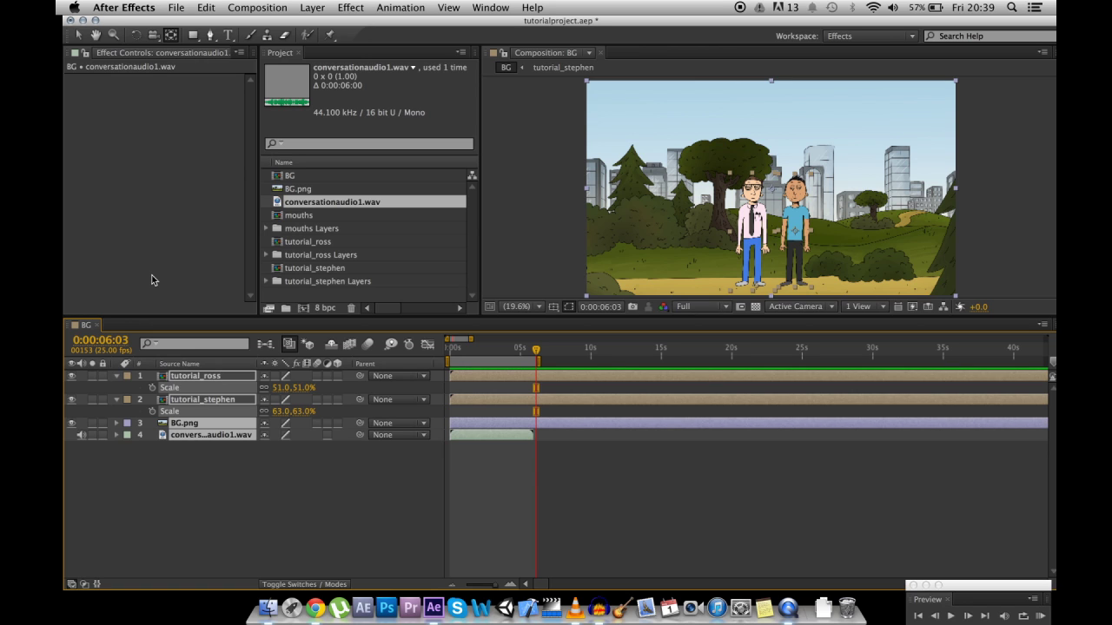
{"action": "key", "text": "super+shift+c"}
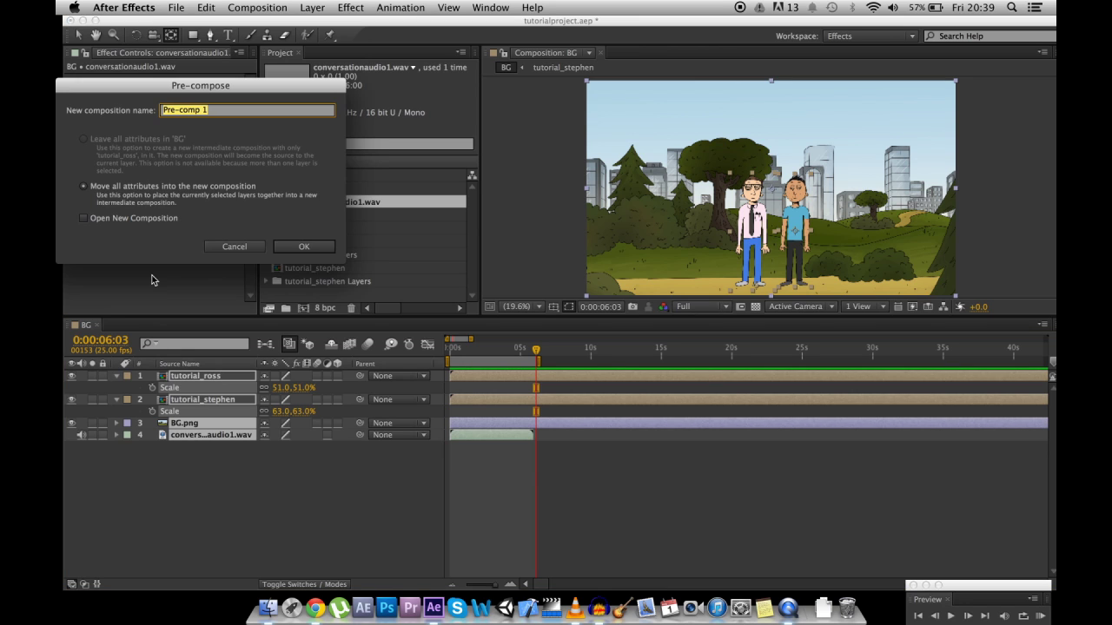
{"action": "key", "text": "Return"}
Set the BG composition size to 1280 x 720 px
{"action": "left_click", "coordinate": [233, 7]}
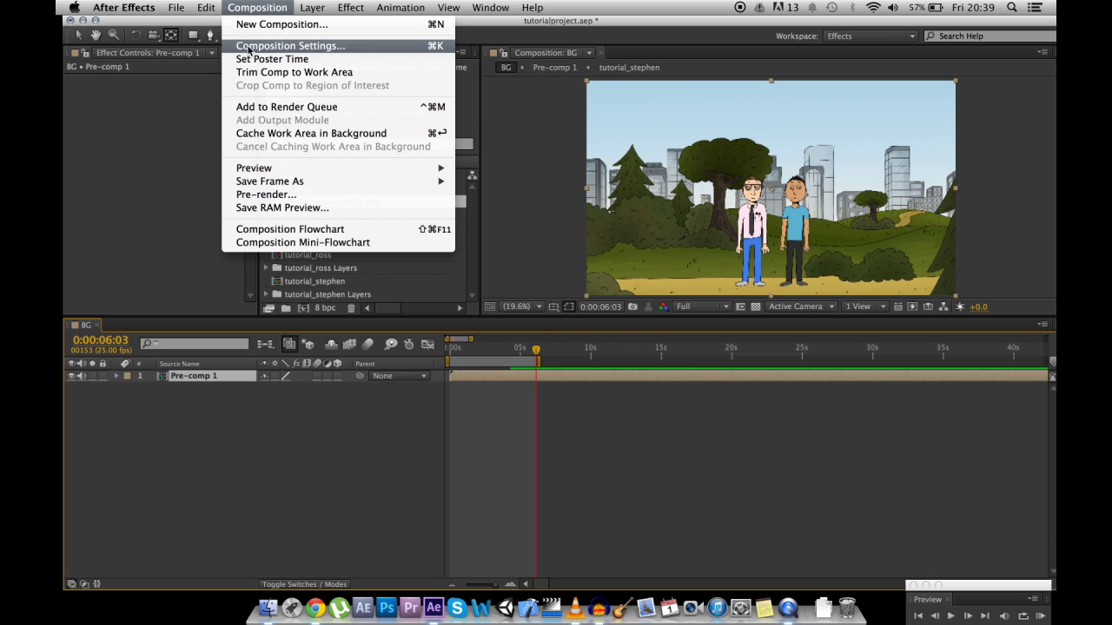
{"action": "left_click", "coordinate": [249, 48]}
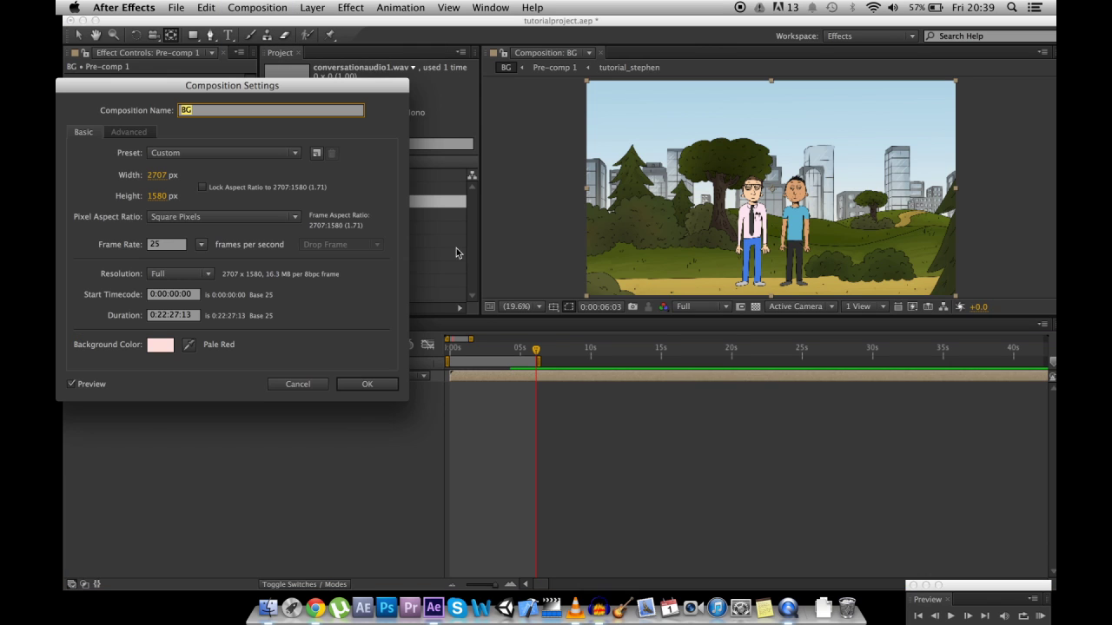
{"action": "left_click", "coordinate": [157, 175]}
{"action": "type", "text": "1280"}
{"action": "type", "text": "720"}
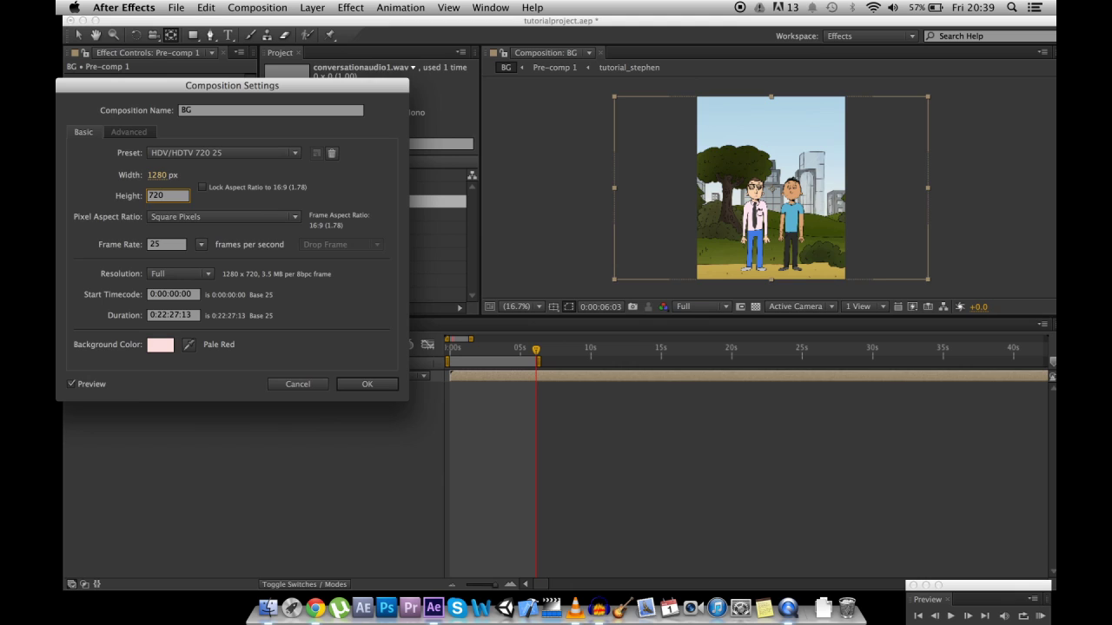
{"action": "key", "text": "Return"}
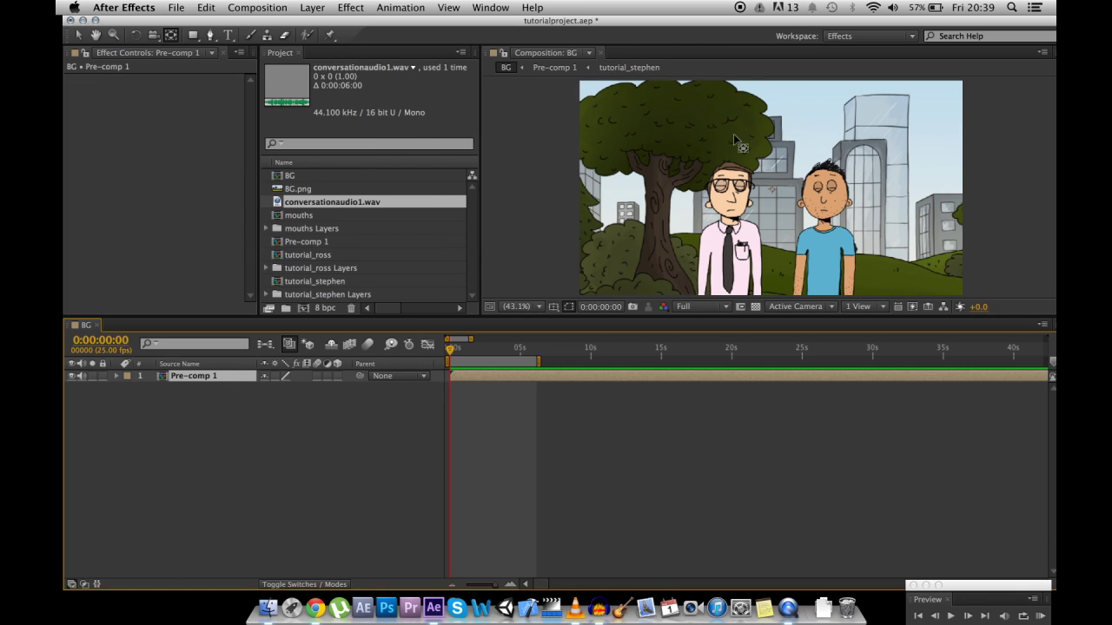
Reposition the Pre-comp 1 layer to about 593, 184 so both characters are framed from the thighs up
{"action": "key", "text": "v"}
{"action": "left_click_drag", "start_coordinate": [736, 128], "coordinate": [759, 84]}
{"action": "key", "text": "equal"}
{"action": "key", "text": "equal"}
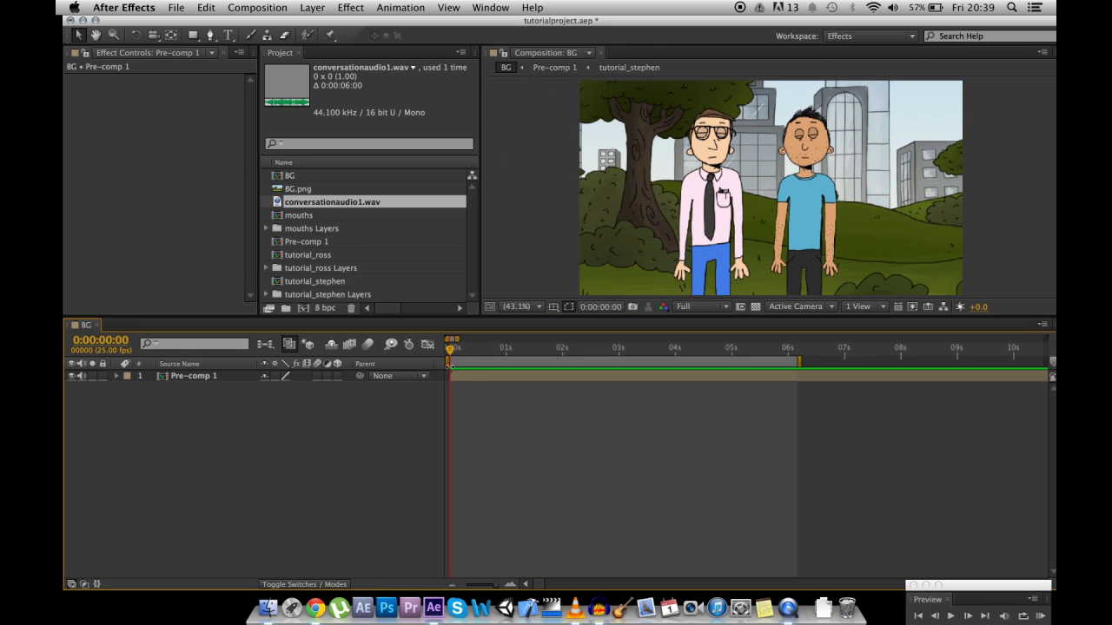
{"action": "left_click", "coordinate": [200, 377]}
{"action": "key", "text": "Return"}
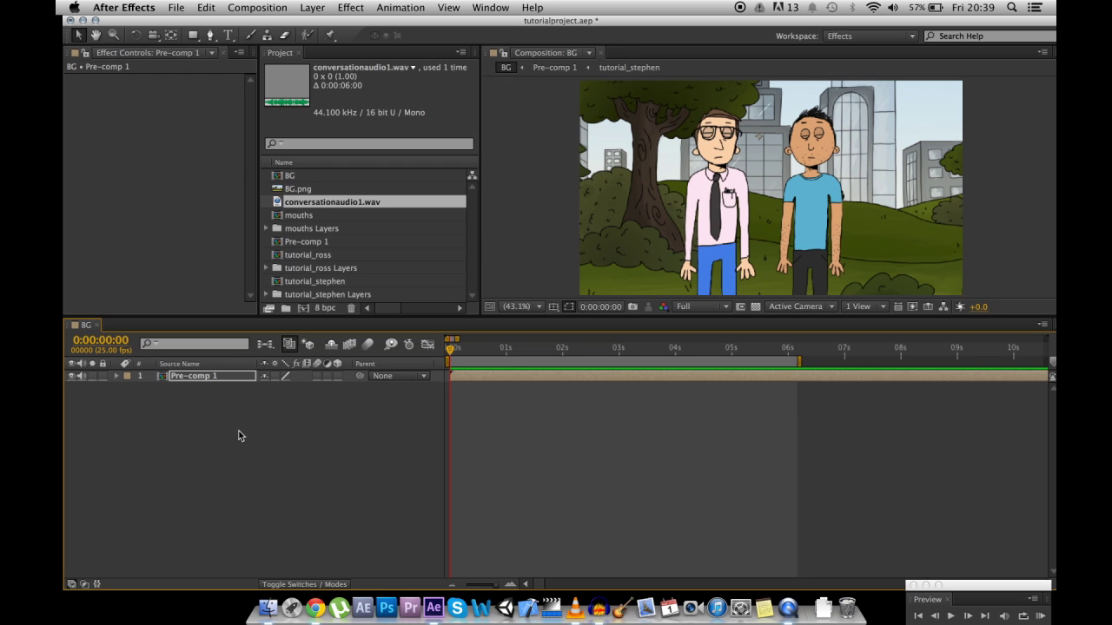
{"action": "left_click_drag", "start_coordinate": [424, 438], "coordinate": [548, 517]}
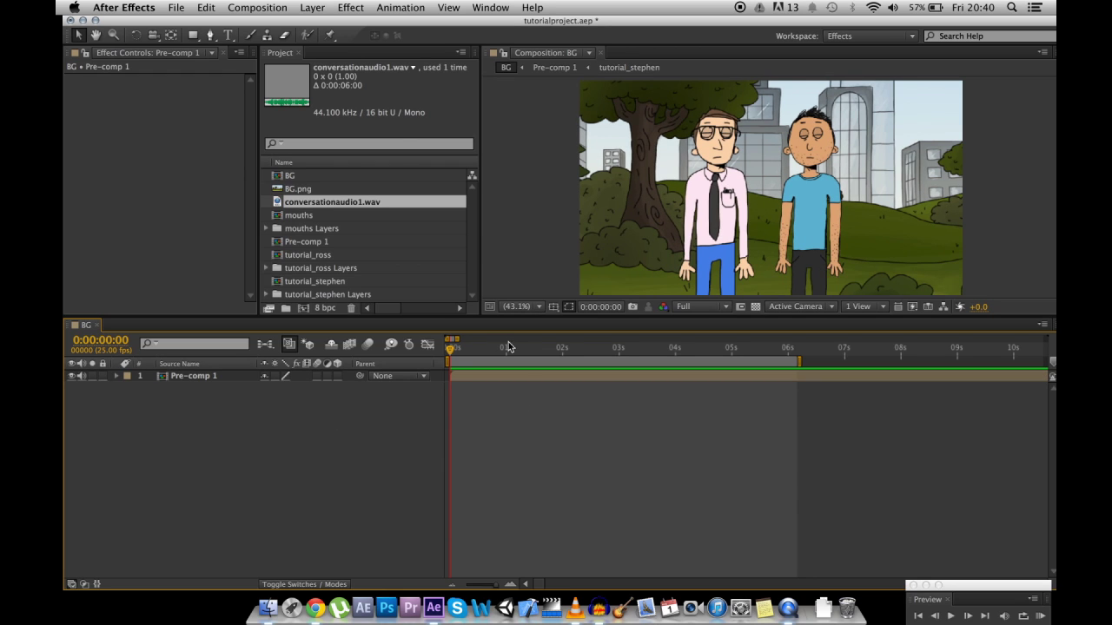
Set Position and Scale keyframes on Pre-comp 1 at 0:00:01:13
{"action": "left_click_drag", "start_coordinate": [455, 351], "coordinate": [539, 357]}
{"action": "left_click", "coordinate": [209, 379]}
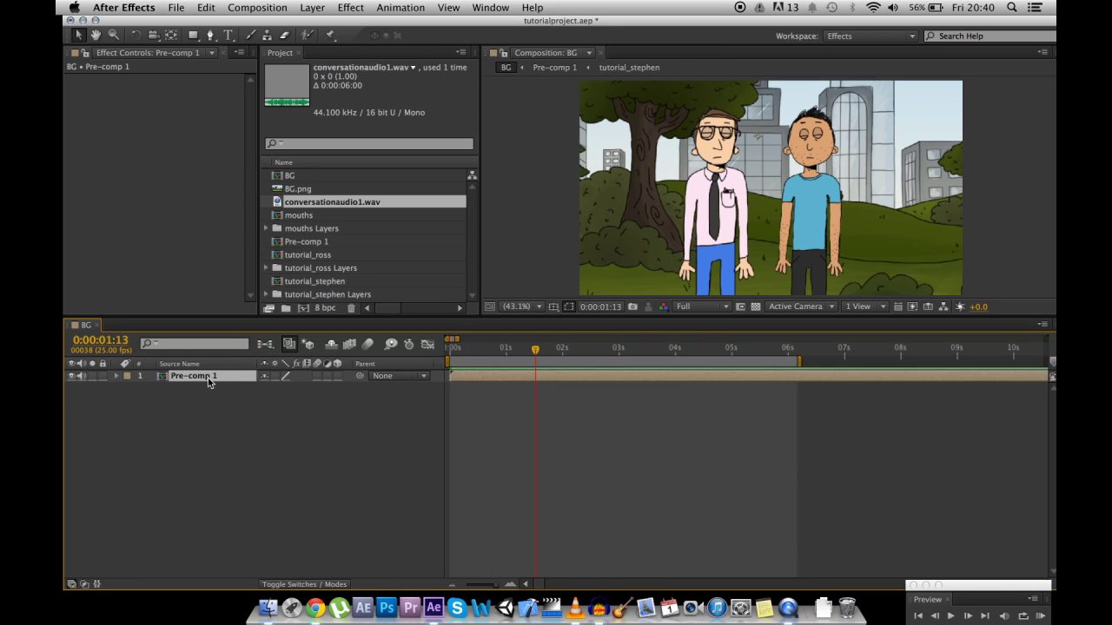
{"action": "key", "text": "s"}
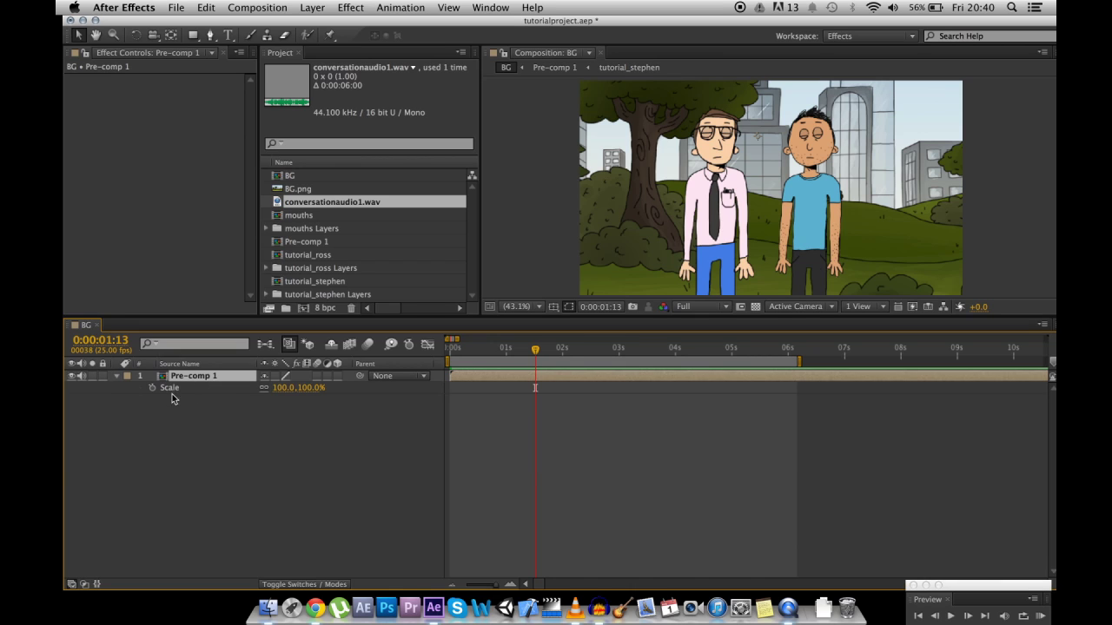
{"action": "left_click", "coordinate": [153, 389]}
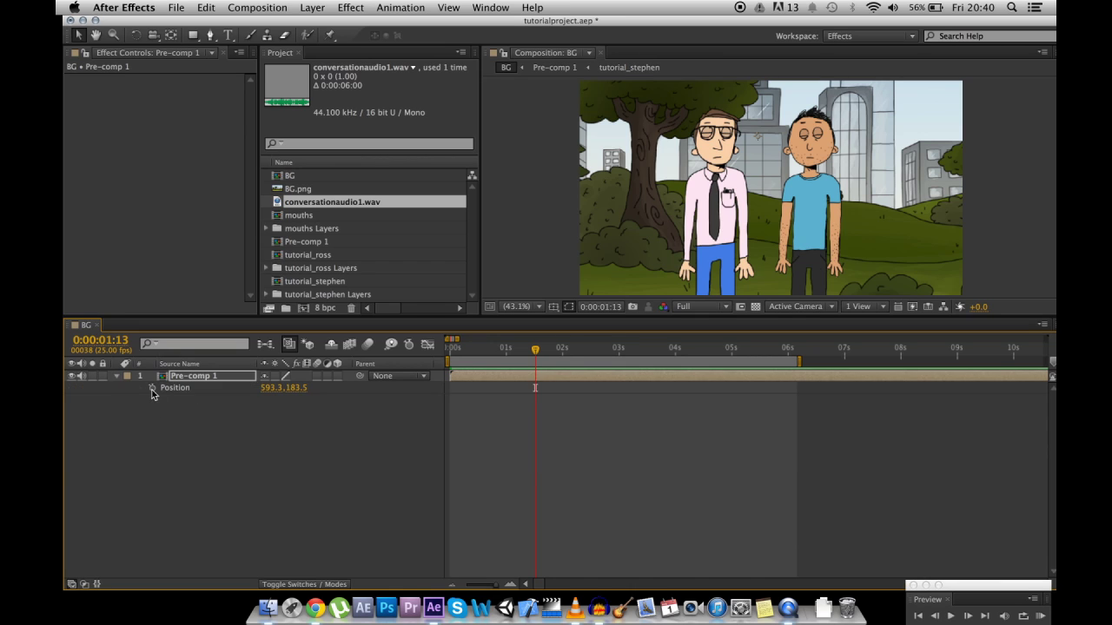
{"action": "key", "text": "s"}
{"action": "key", "text": "u"}
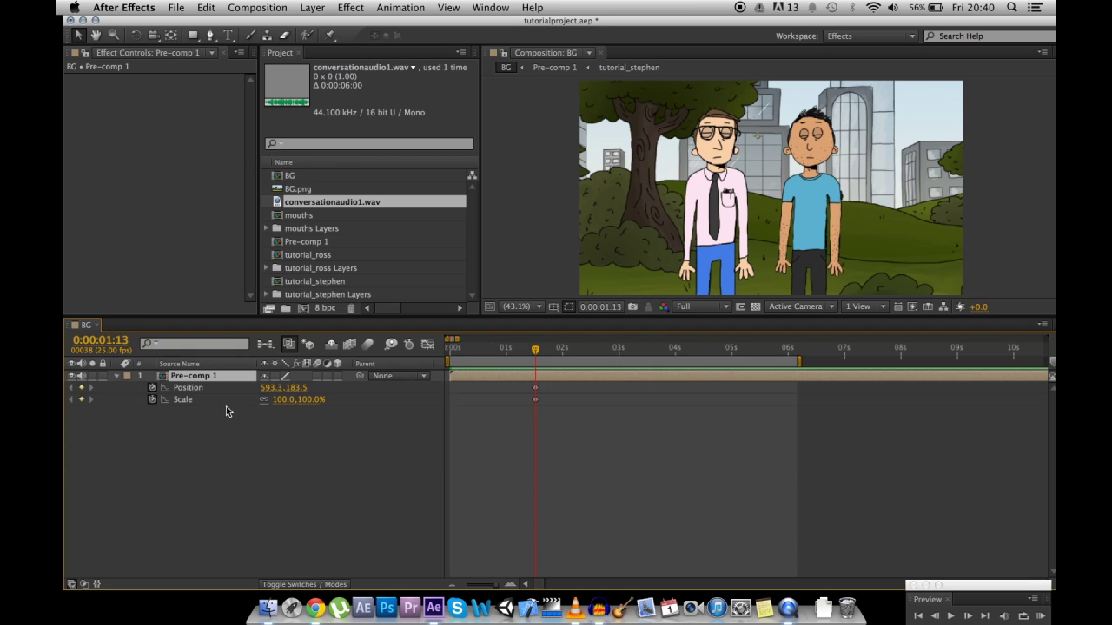
One frame after the first keyframes, scale Pre-comp 1 to 267% and move it to frame the blue-shirted character's face in close-up
{"action": "left_click", "coordinate": [510, 585]}
{"action": "key", "text": "Page_Down"}
{"action": "left_click_drag", "start_coordinate": [306, 399], "coordinate": [494, 325]}
{"action": "left_click_drag", "start_coordinate": [792, 210], "coordinate": [669, 261]}
{"action": "left_click_drag", "start_coordinate": [317, 401], "coordinate": [656, 273]}
{"action": "left_click_drag", "start_coordinate": [769, 241], "coordinate": [721, 243]}
Add Position and Scale keyframes at 0:00:03:03 and 0:00:03:04, moving Pre-comp 1 at the latter to frame the character with glasses
{"action": "left_click_drag", "start_coordinate": [541, 355], "coordinate": [716, 351]}
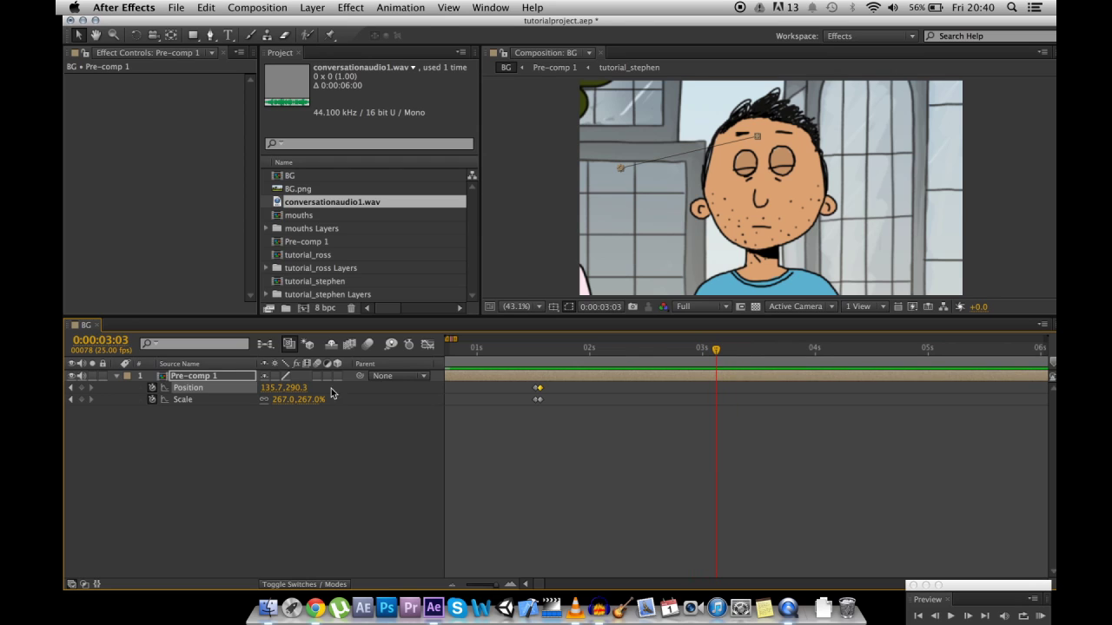
{"action": "left_click", "coordinate": [82, 389]}
{"action": "left_click", "coordinate": [82, 399]}
{"action": "left_click", "coordinate": [82, 388]}
{"action": "left_click", "coordinate": [81, 399]}
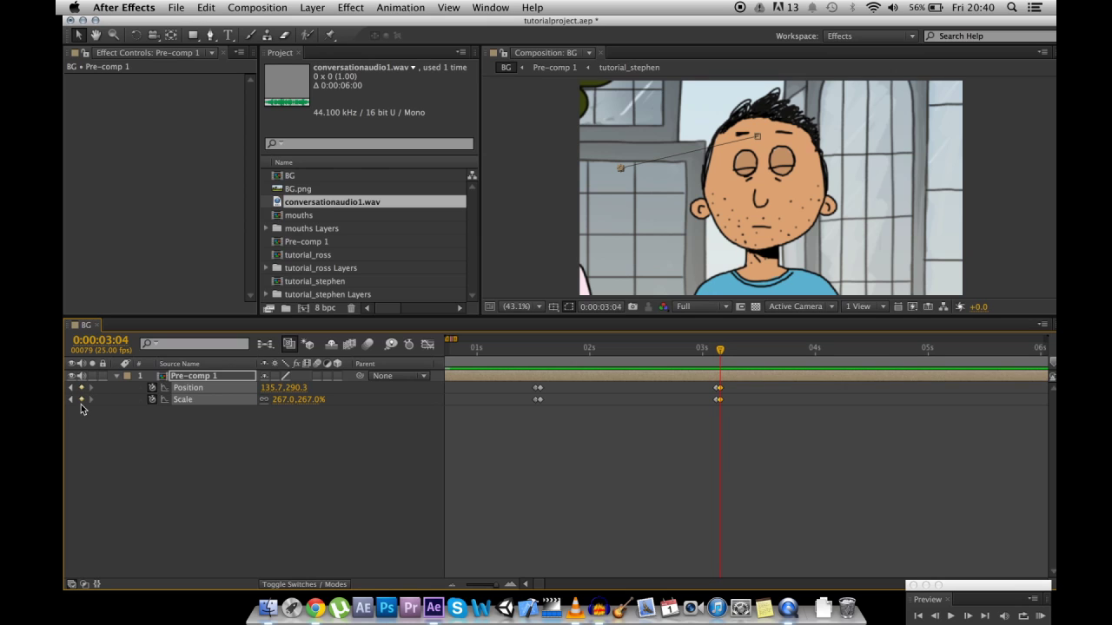
{"action": "left_click_drag", "start_coordinate": [656, 228], "coordinate": [900, 238]}
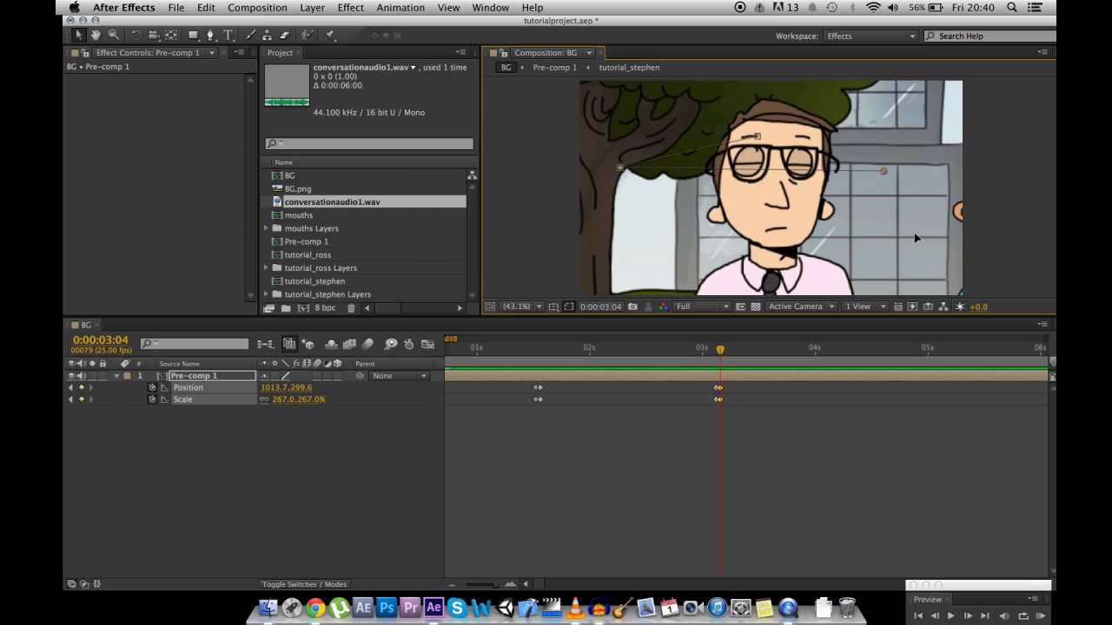
Hold the close-up with keyframes at 0:00:03:21, paste the wide-shot Position and Scale keyframes at 0:00:03:22, and preview the cuts
{"action": "left_click_drag", "start_coordinate": [724, 351], "coordinate": [797, 356]}
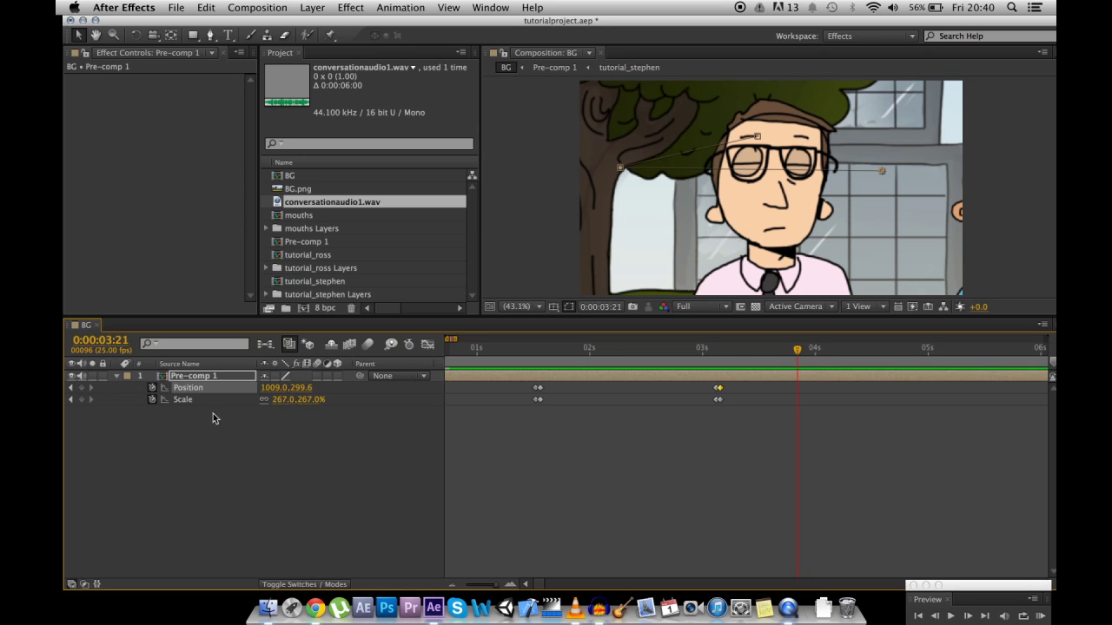
{"action": "left_click", "coordinate": [80, 388]}
{"action": "left_click", "coordinate": [81, 400]}
{"action": "key", "text": "Page_Down"}
{"action": "left_click_drag", "start_coordinate": [524, 380], "coordinate": [538, 408]}
{"action": "key", "text": "ctrl+c"}
{"action": "key", "text": "ctrl+v"}
{"action": "left_click", "coordinate": [593, 432]}
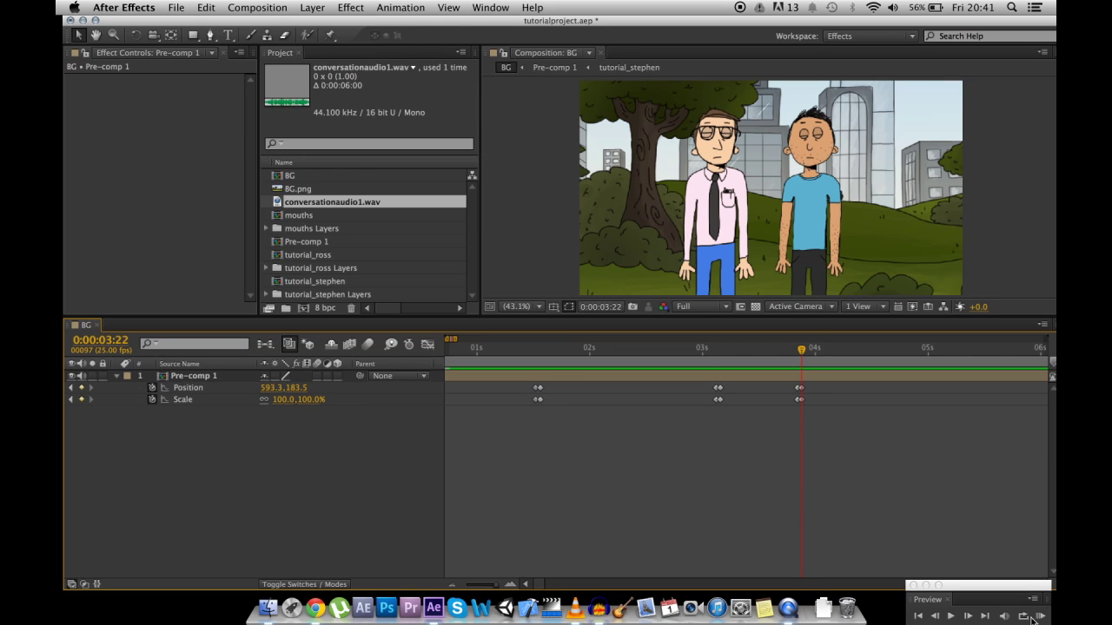
{"action": "left_click", "coordinate": [1042, 618]}
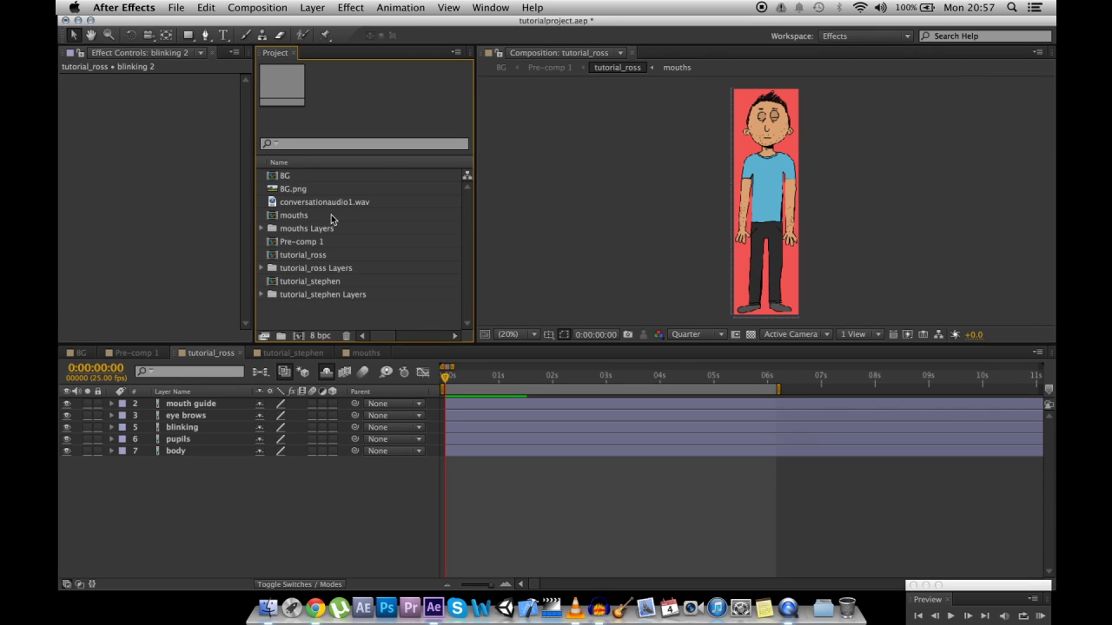
Add the mouths composition to tutorial_ross above the mouth guide layer and place it over the character's mouth
{"action": "left_click", "coordinate": [317, 218]}
{"action": "left_click_drag", "start_coordinate": [317, 217], "coordinate": [206, 405]}
{"action": "left_click_drag", "start_coordinate": [769, 185], "coordinate": [770, 157]}
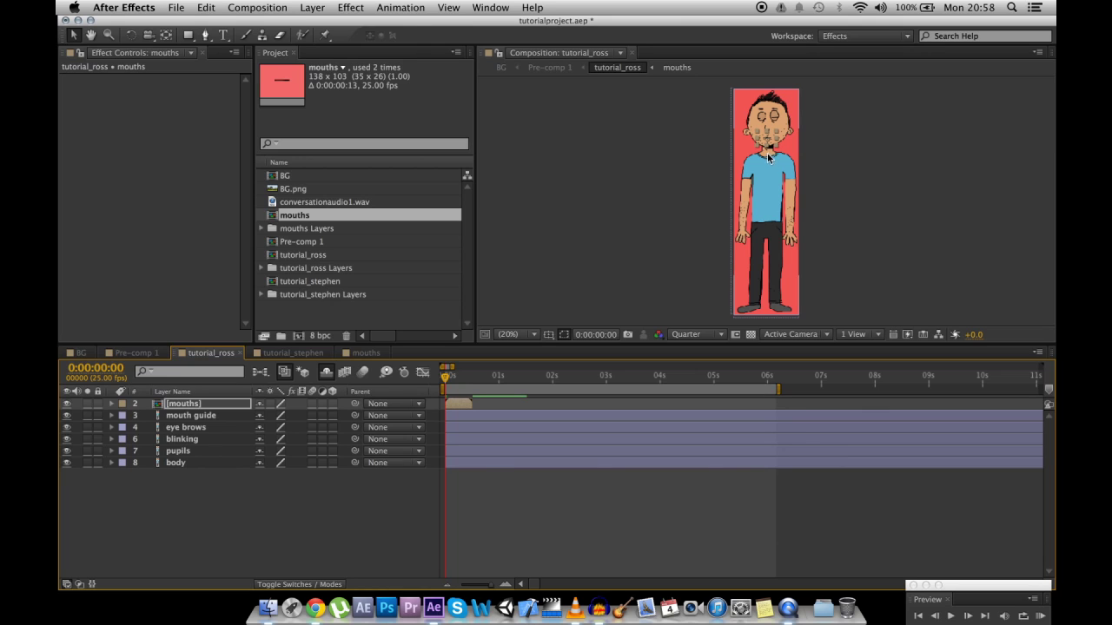
{"action": "left_click", "coordinate": [267, 518]}
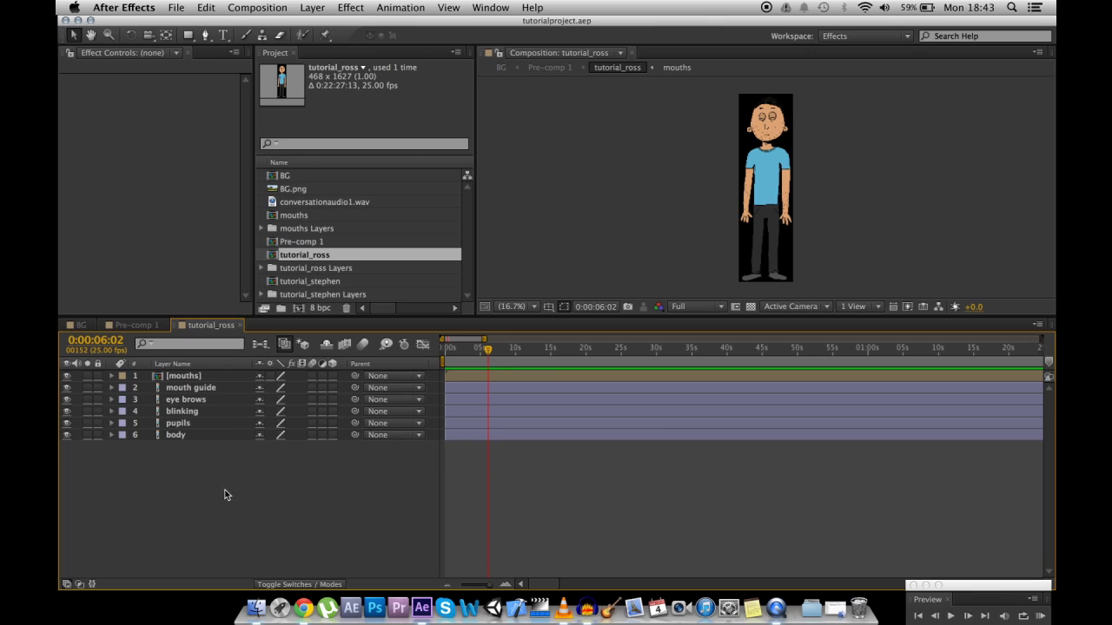
Add conversationaudio1.wav beneath the tutorial_ross layers from the first frame and end the work area at 0:00:06:00
{"action": "left_click_drag", "start_coordinate": [225, 490], "coordinate": [283, 542]}
{"action": "left_click", "coordinate": [505, 584]}
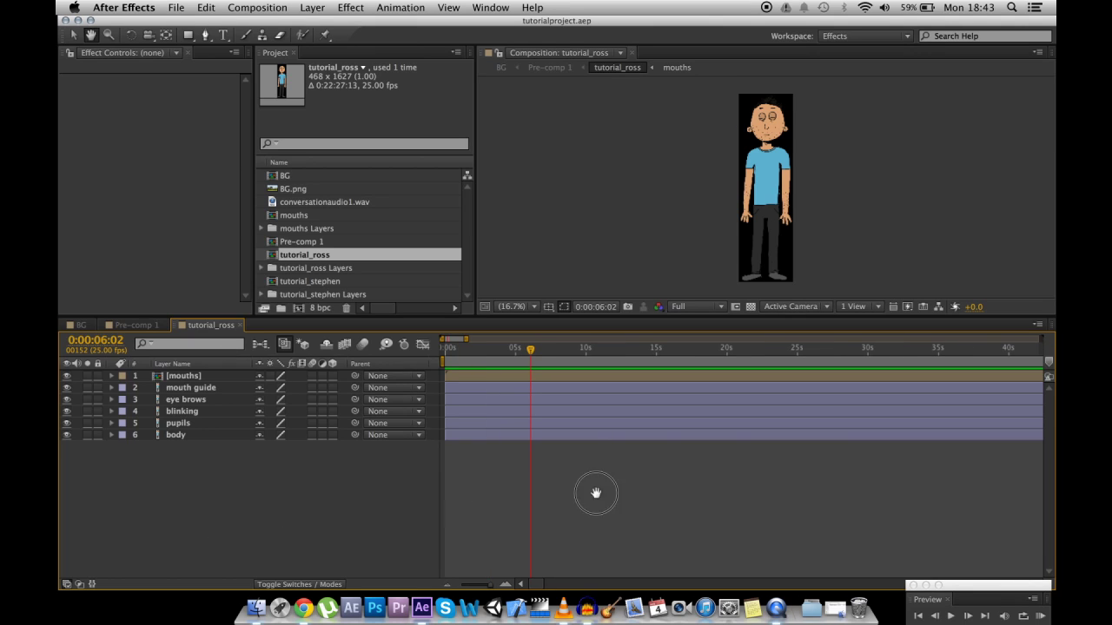
{"action": "left_click_drag", "start_coordinate": [537, 350], "coordinate": [427, 353]}
{"action": "left_click_drag", "start_coordinate": [312, 203], "coordinate": [318, 496]}
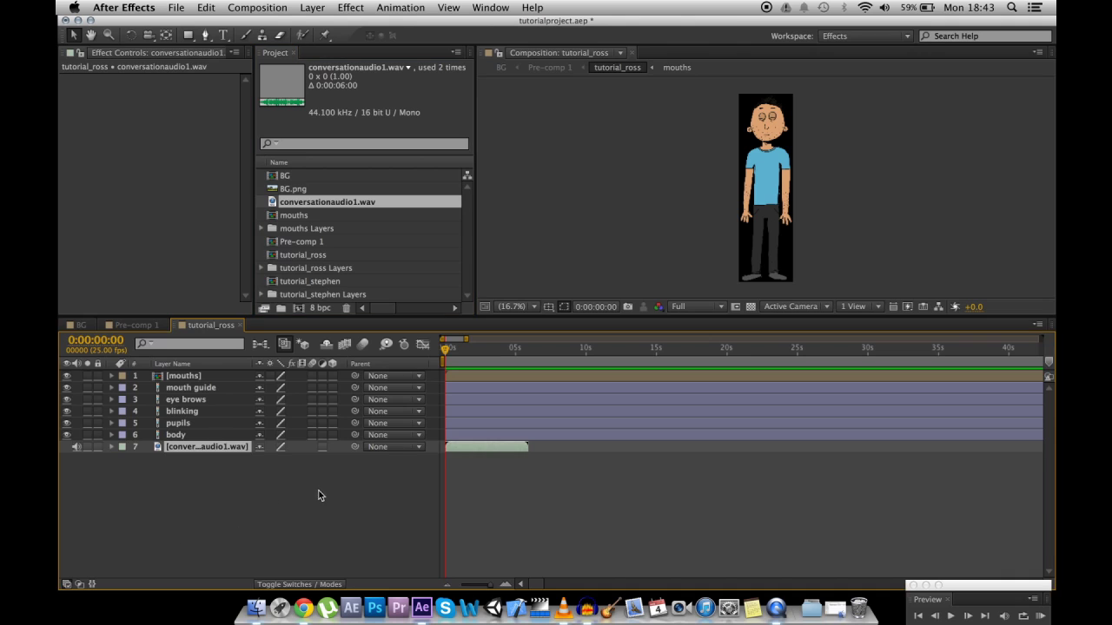
{"action": "left_click", "coordinate": [505, 584]}
{"action": "left_click", "coordinate": [505, 583]}
{"action": "left_click_drag", "start_coordinate": [771, 353], "coordinate": [782, 351]}
{"action": "key", "text": "n"}
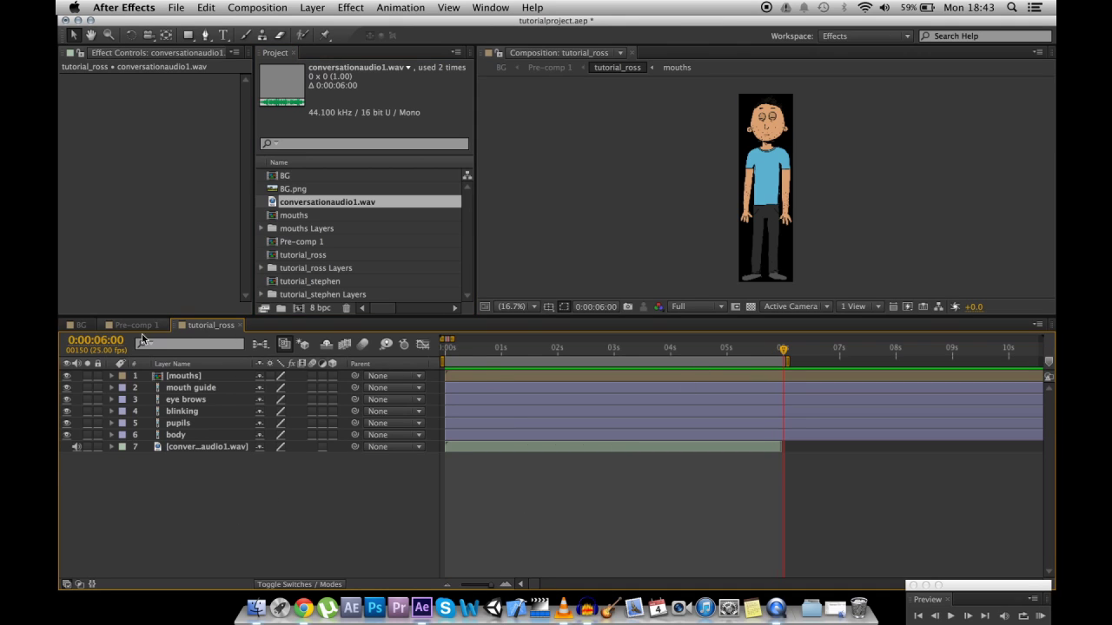
Open tutorial_stephen from Pre-comp 1, adding conversationaudio1.wav beneath its layers and ending the work area at 0:00:06:00
{"action": "left_click", "coordinate": [130, 325]}
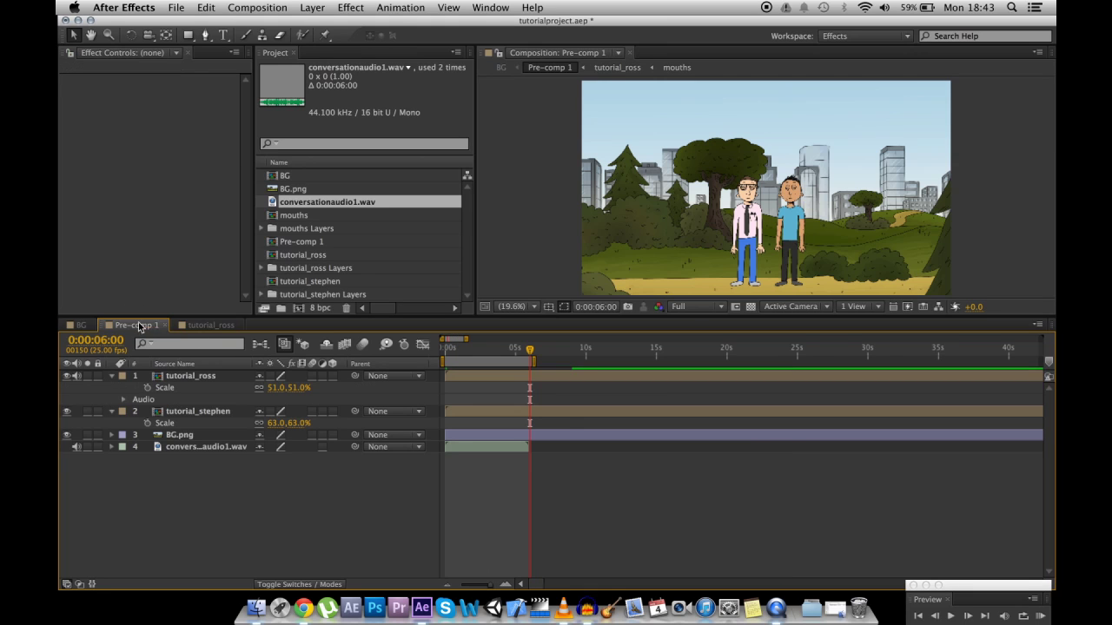
{"action": "double_click", "coordinate": [195, 412]}
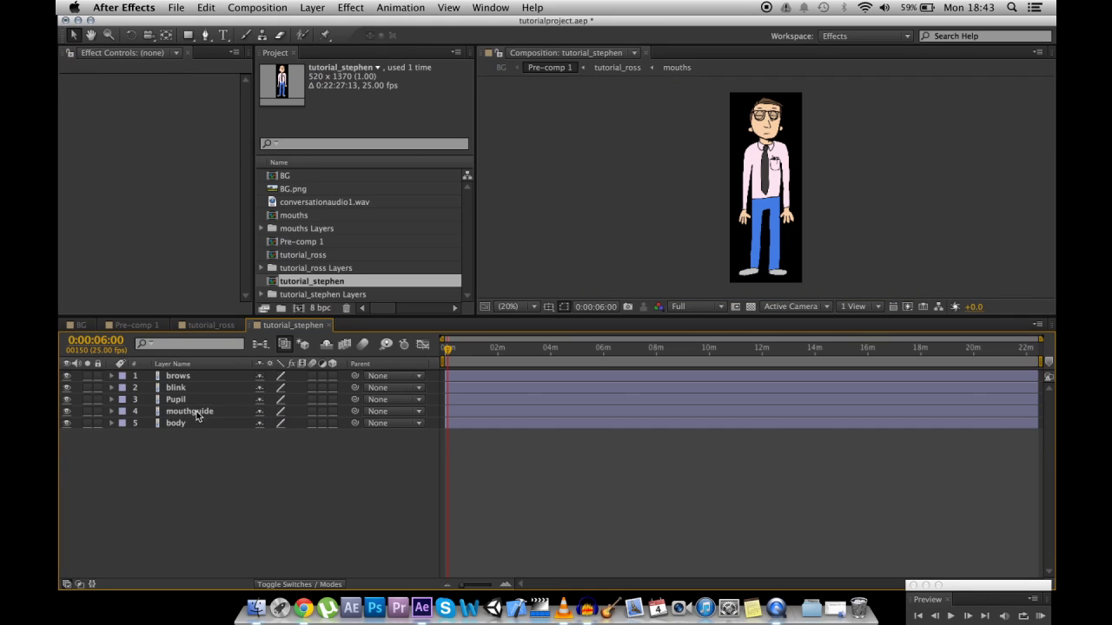
{"action": "left_click", "coordinate": [326, 206]}
{"action": "left_click_drag", "start_coordinate": [327, 206], "coordinate": [290, 473]}
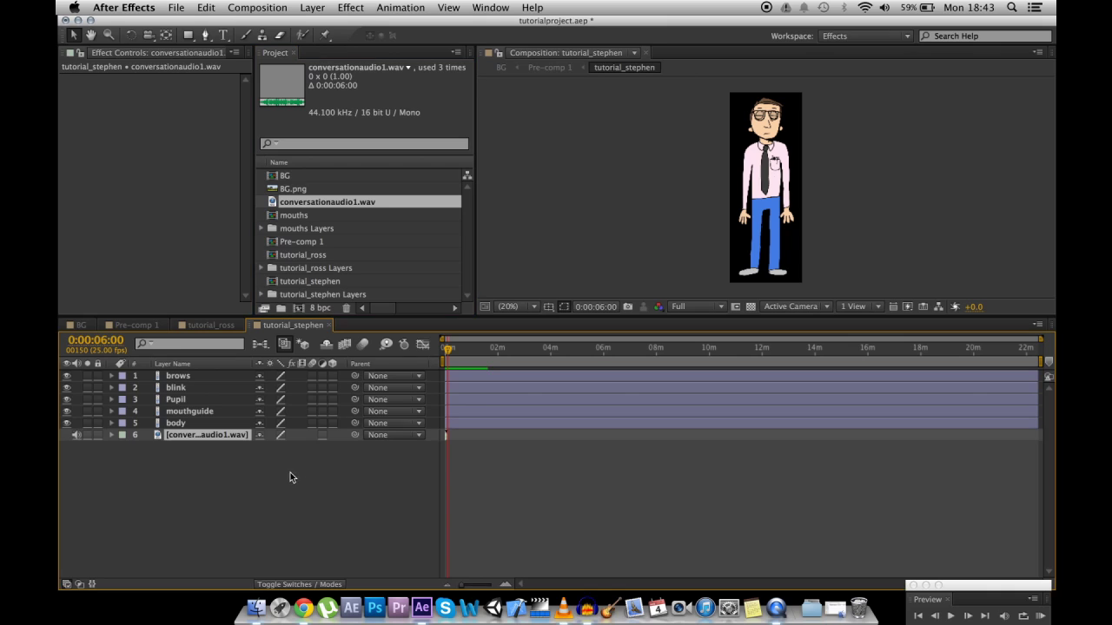
{"action": "left_click", "coordinate": [504, 584]}
{"action": "left_click", "coordinate": [504, 584]}
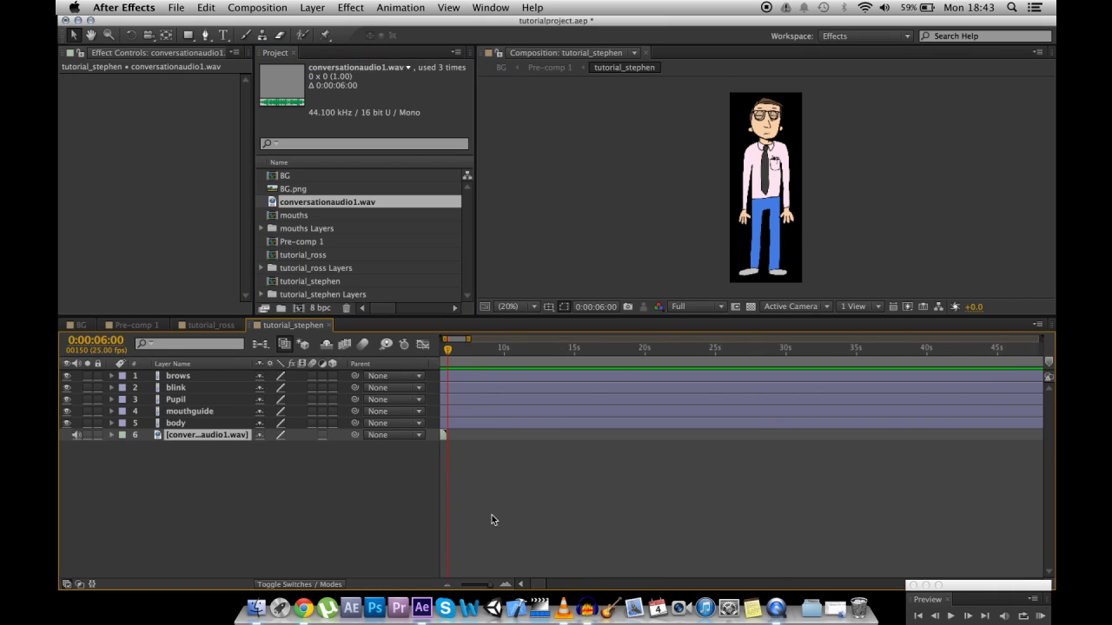
{"action": "key", "text": "h"}
{"action": "left_click", "coordinate": [504, 584]}
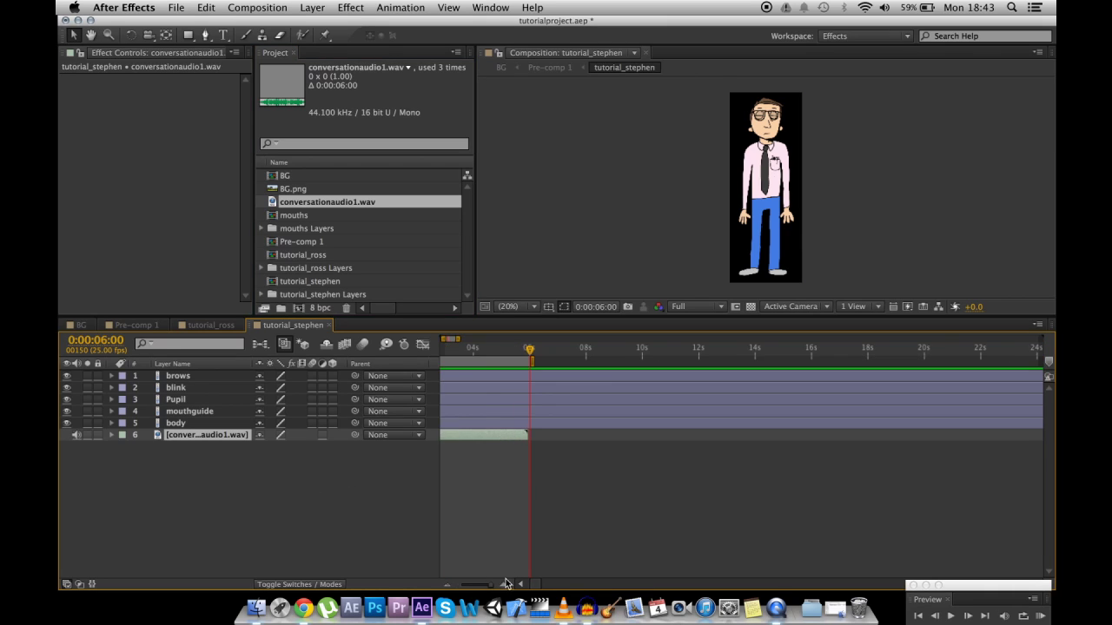
Mute the audio of the tutorial_ross and tutorial_stephen layers in Pre-comp 1
{"action": "left_click_drag", "start_coordinate": [589, 508], "coordinate": [674, 508]}
{"action": "left_click", "coordinate": [202, 325]}
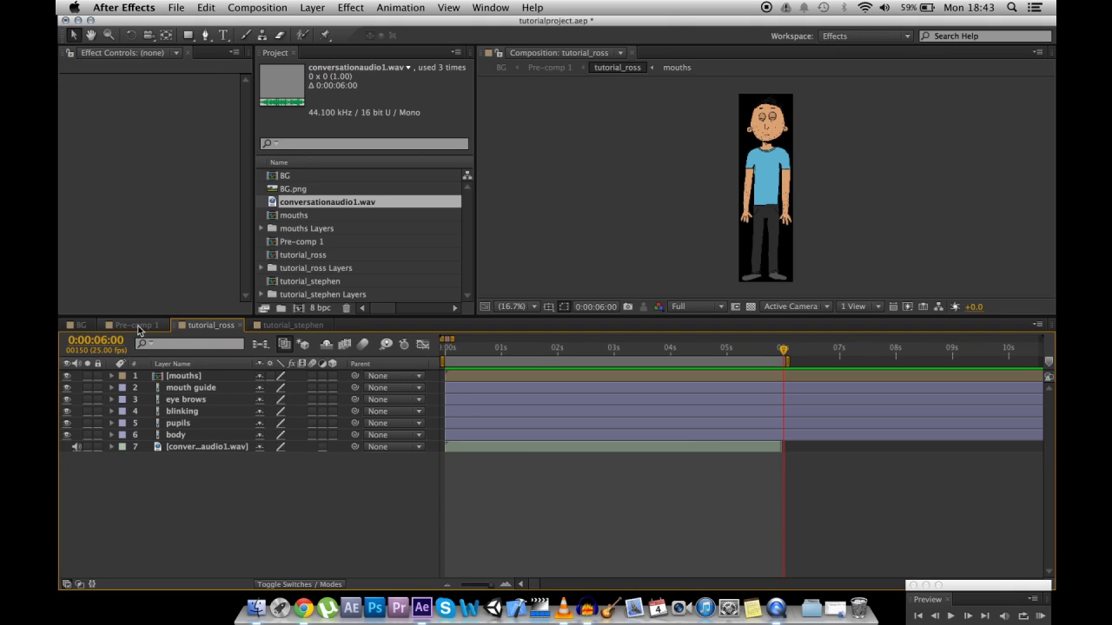
{"action": "left_click", "coordinate": [137, 326]}
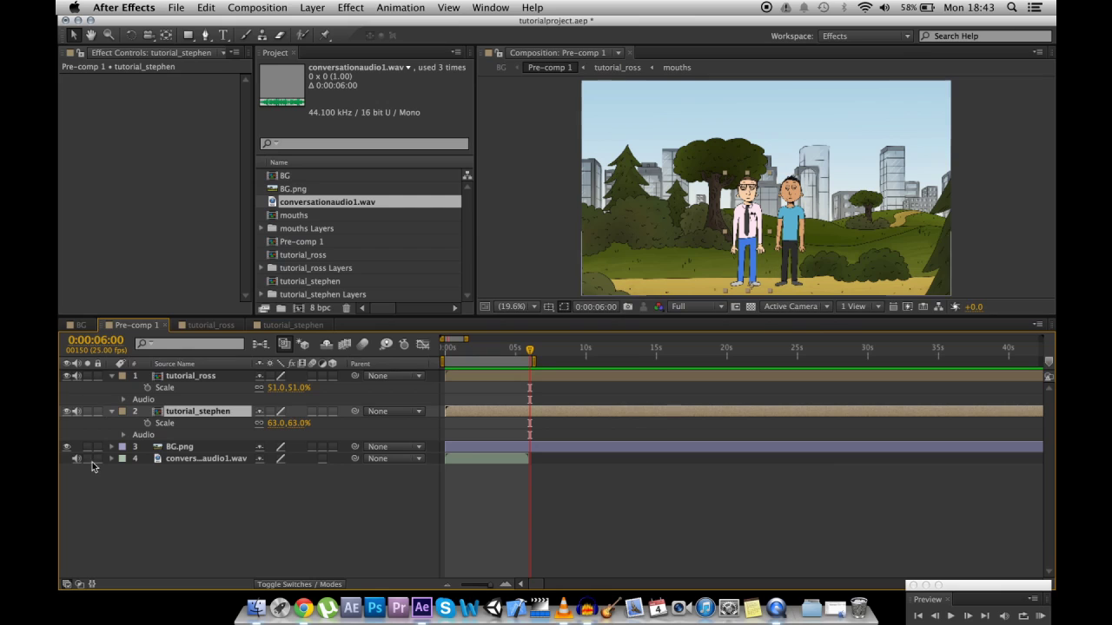
{"action": "left_click", "coordinate": [116, 501]}
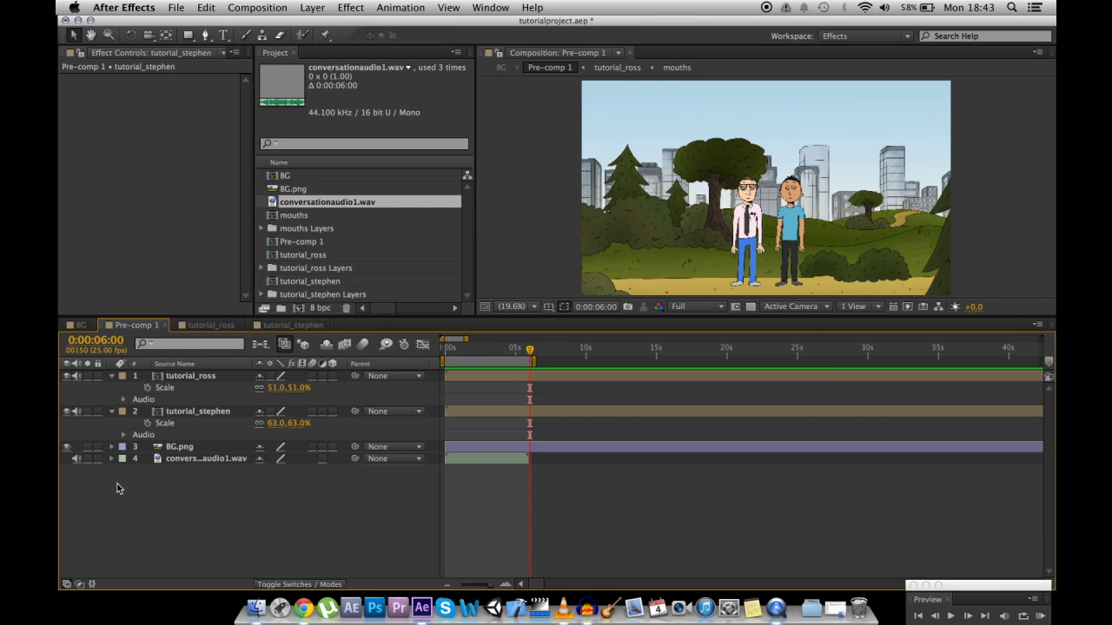
{"action": "left_click", "coordinate": [516, 514]}
{"action": "left_click_drag", "start_coordinate": [76, 377], "coordinate": [76, 413]}
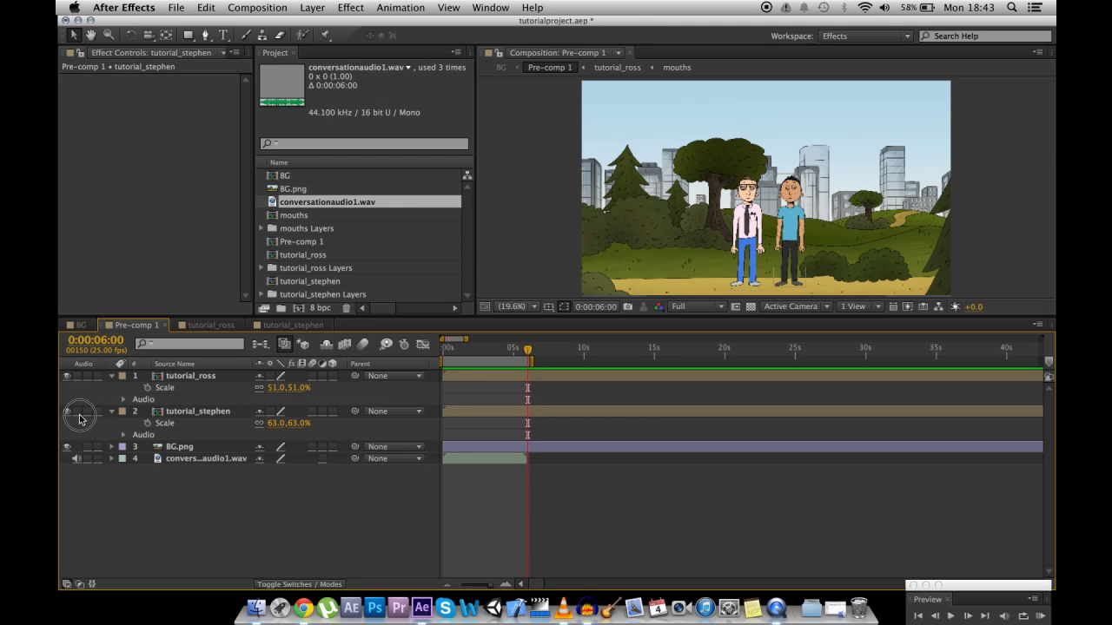
{"action": "left_click", "coordinate": [81, 326]}
{"action": "left_click", "coordinate": [136, 325]}
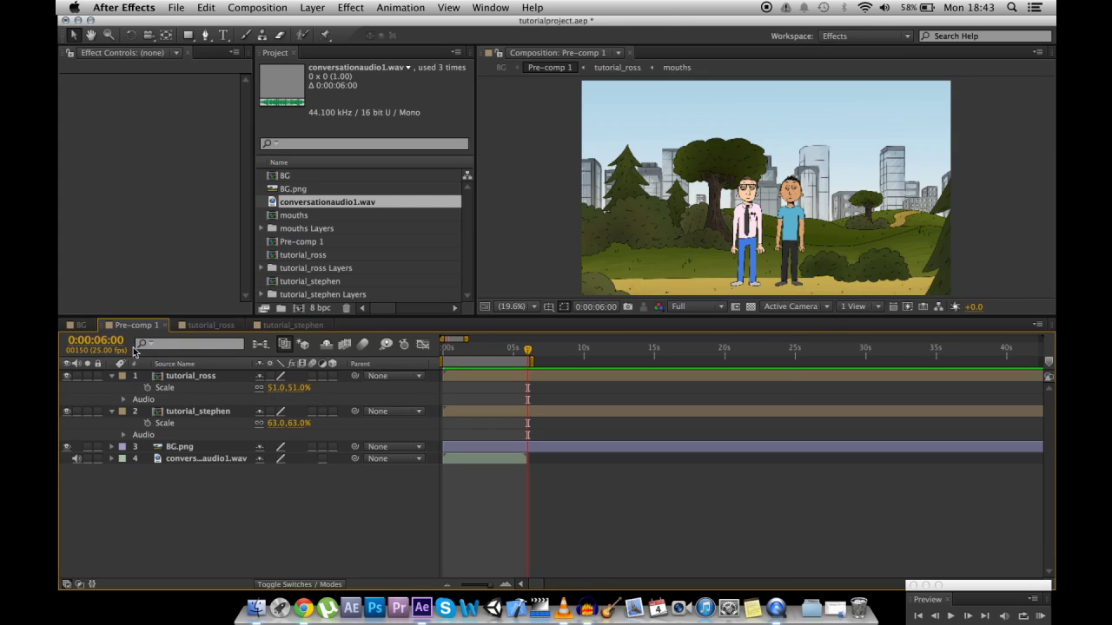
{"action": "left_click", "coordinate": [81, 325]}
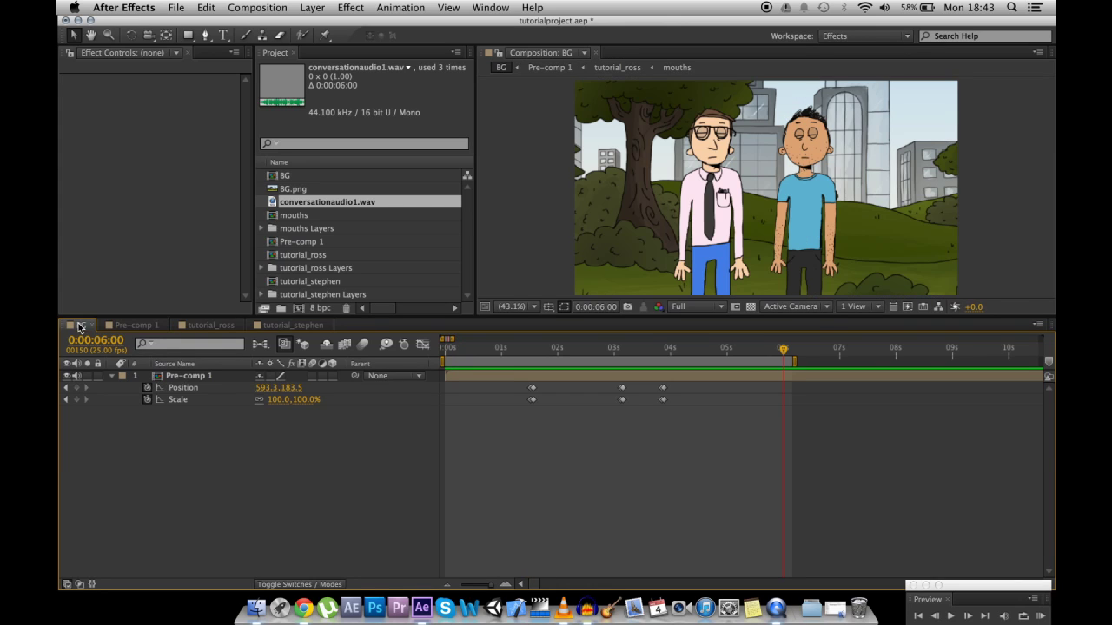
{"action": "left_click_drag", "start_coordinate": [162, 444], "coordinate": [231, 501]}
{"action": "left_click", "coordinate": [130, 325]}
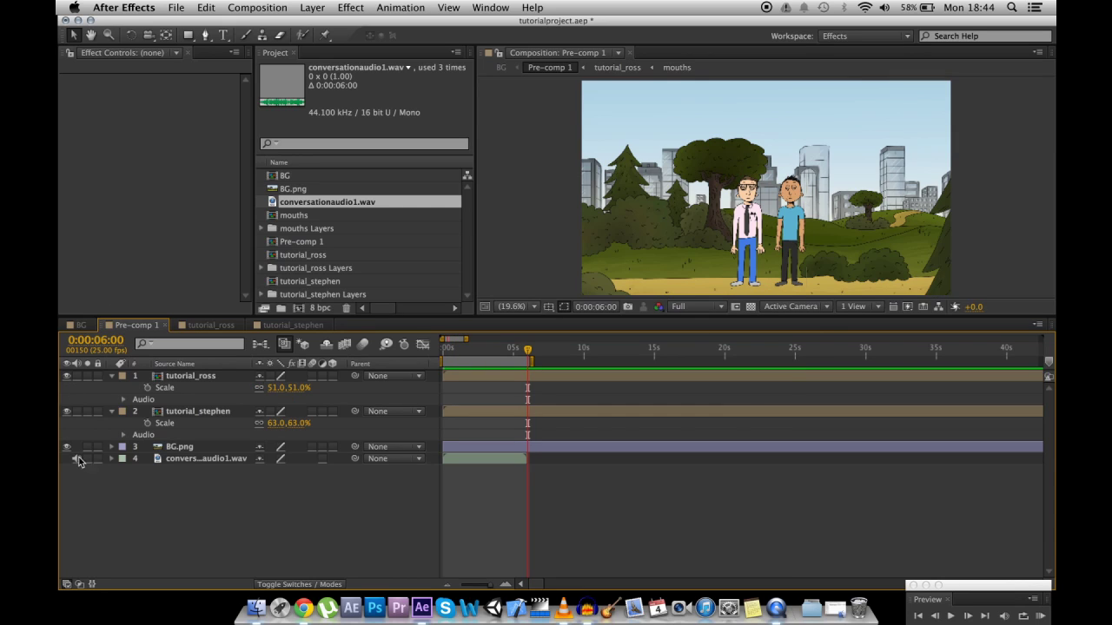
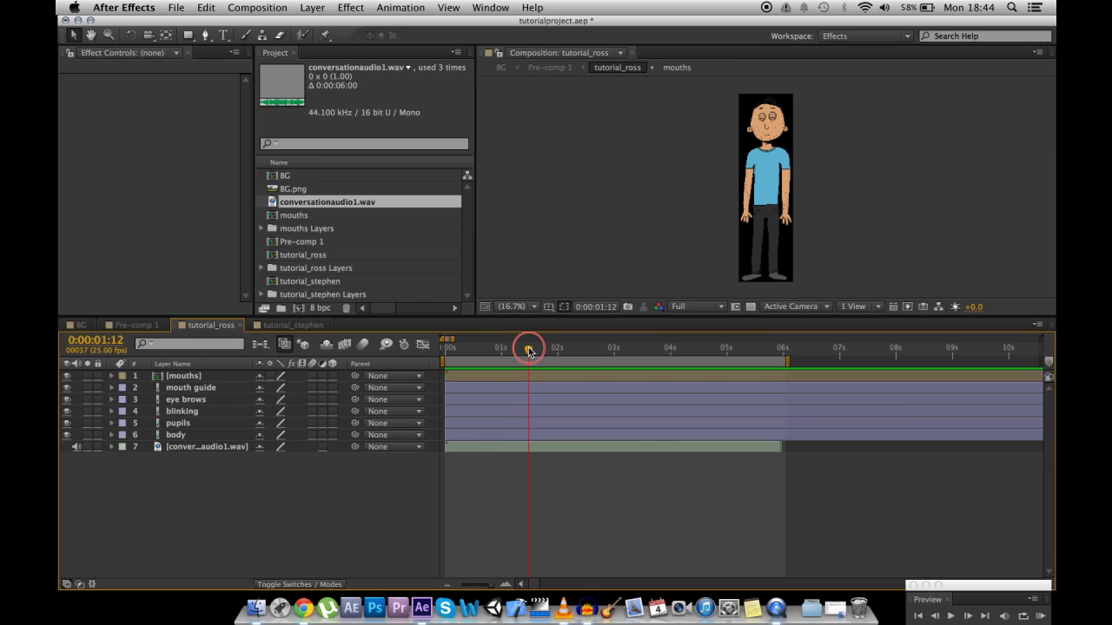
Open the eyes in tutorial_ross at 0:00:01:13 by setting the blinking layer's Opacity to 0%
{"action": "key", "text": "Page_Up"}
{"action": "left_click", "coordinate": [210, 413]}
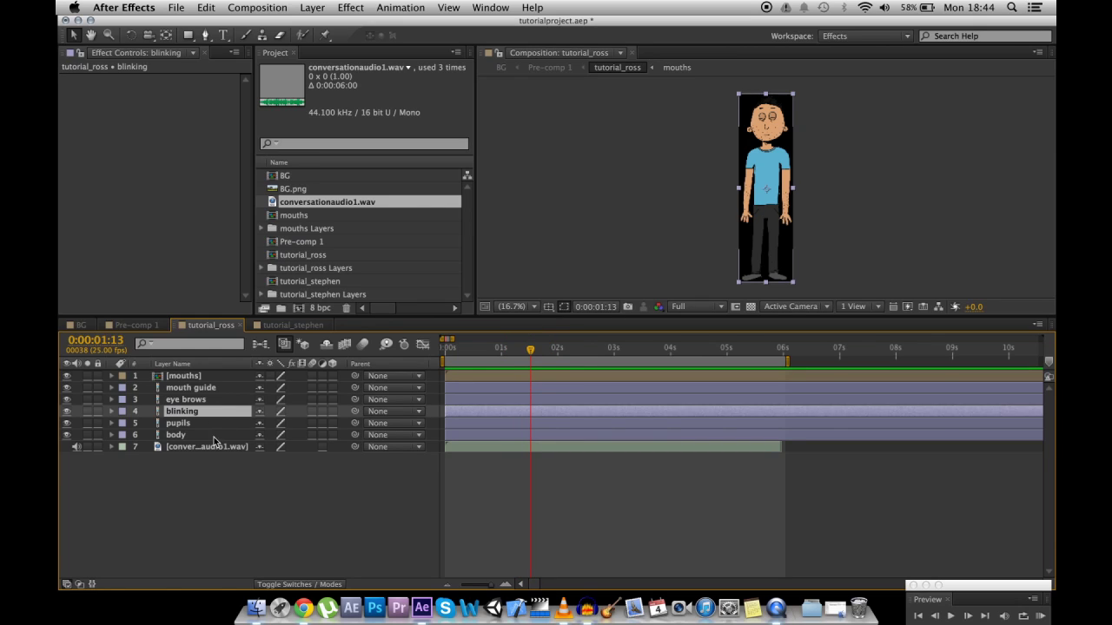
{"action": "key", "text": "t"}
{"action": "left_click_drag", "start_coordinate": [261, 433], "coordinate": [104, 526]}
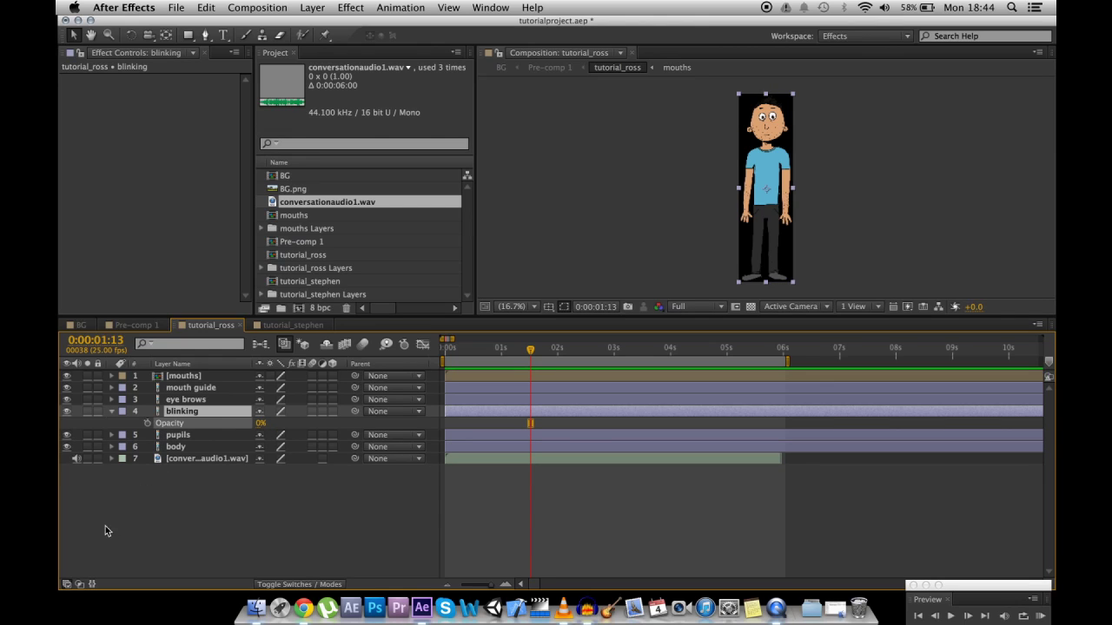
Change the tutorial_ross composition's background color to a medium red, FF5E5E
{"action": "left_click", "coordinate": [509, 307]}
{"action": "left_click", "coordinate": [530, 440]}
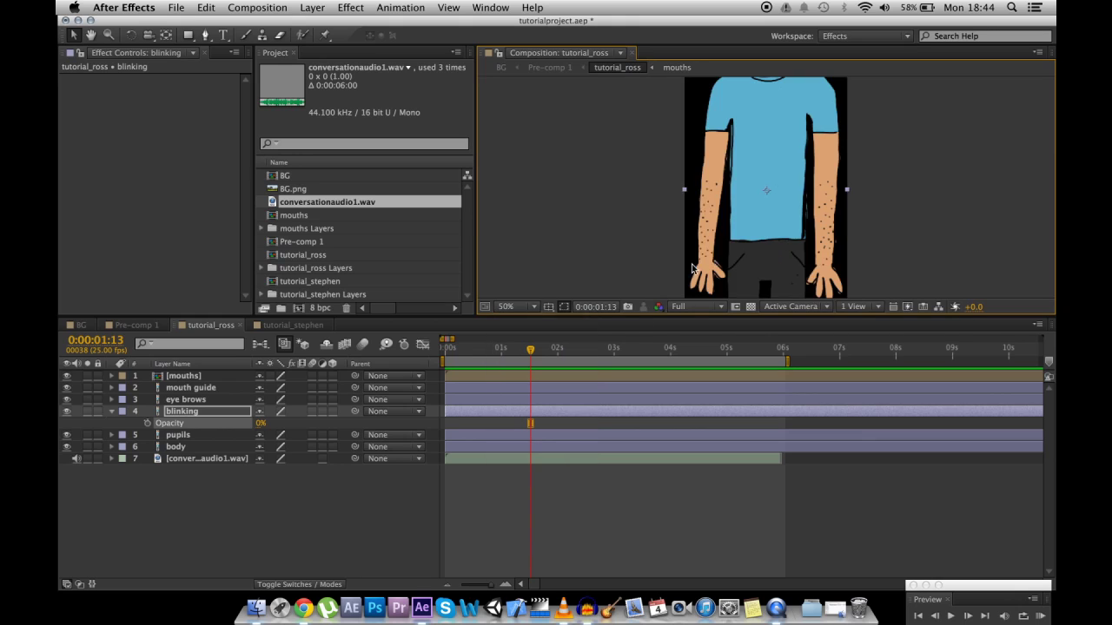
{"action": "left_click_drag", "start_coordinate": [756, 199], "coordinate": [711, 352]}
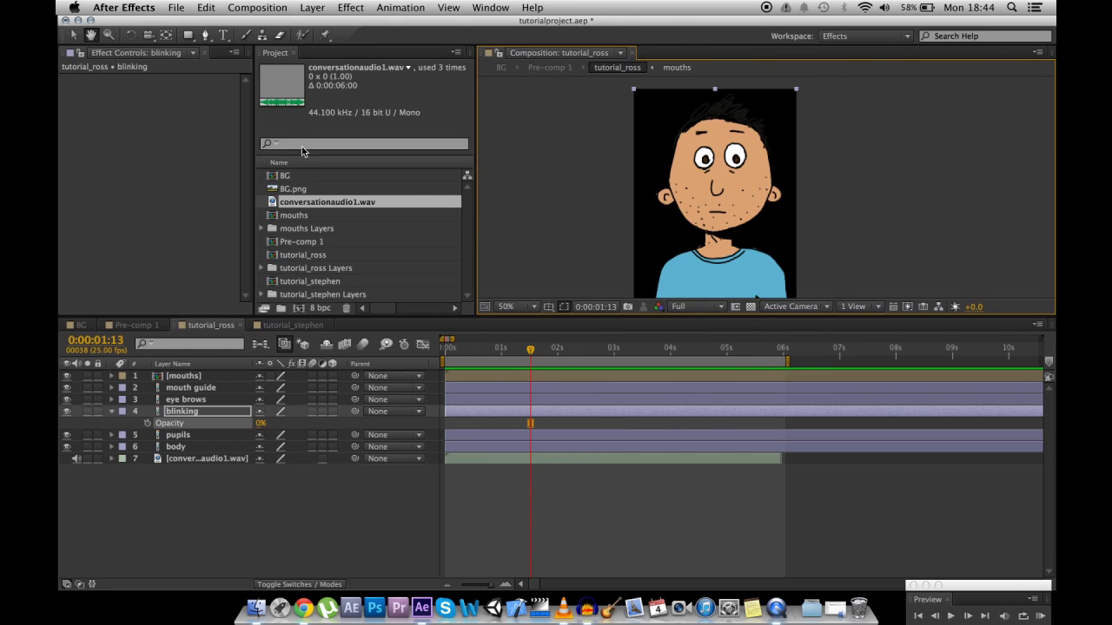
{"action": "left_click", "coordinate": [252, 8]}
{"action": "left_click", "coordinate": [256, 41]}
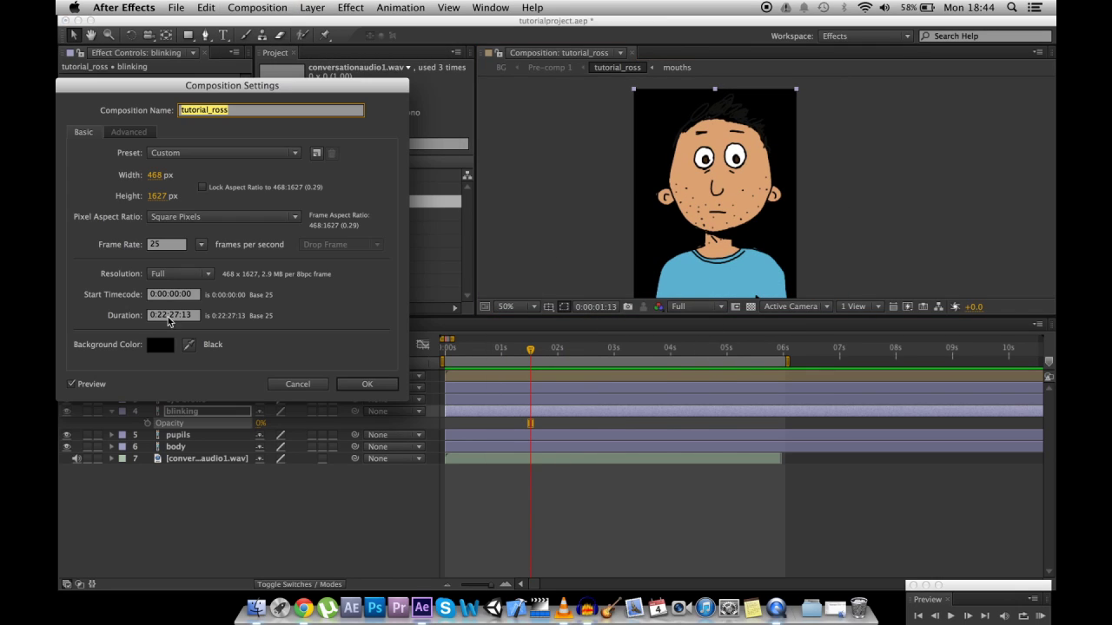
{"action": "left_click", "coordinate": [160, 345]}
{"action": "left_click", "coordinate": [190, 137]}
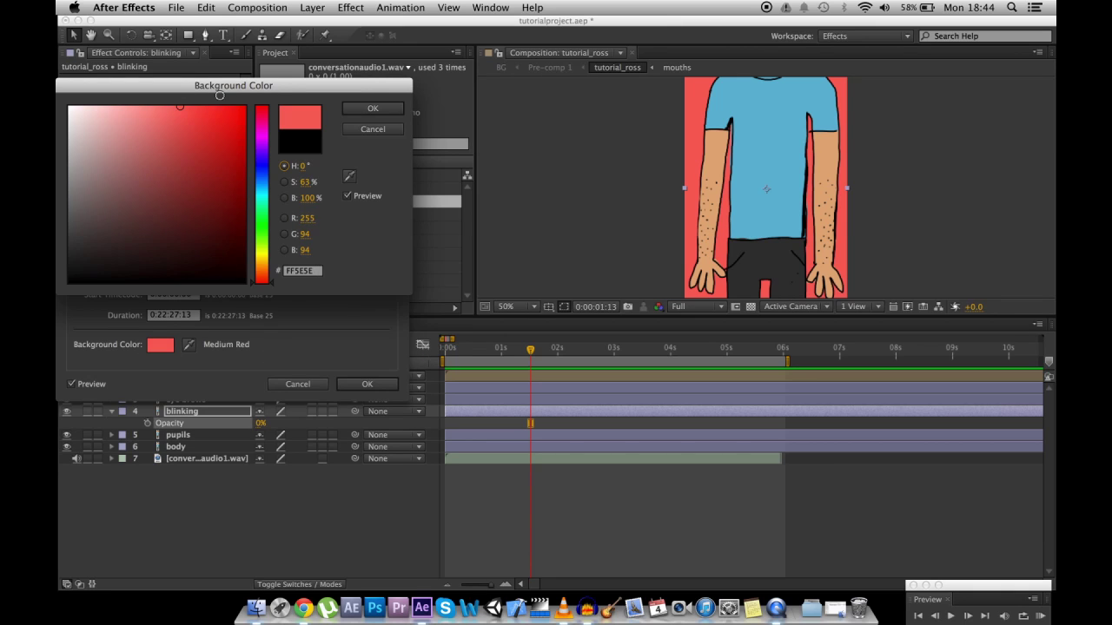
{"action": "key", "text": "Return"}
{"action": "key", "text": "Return"}
{"action": "left_click_drag", "start_coordinate": [731, 160], "coordinate": [668, 341]}
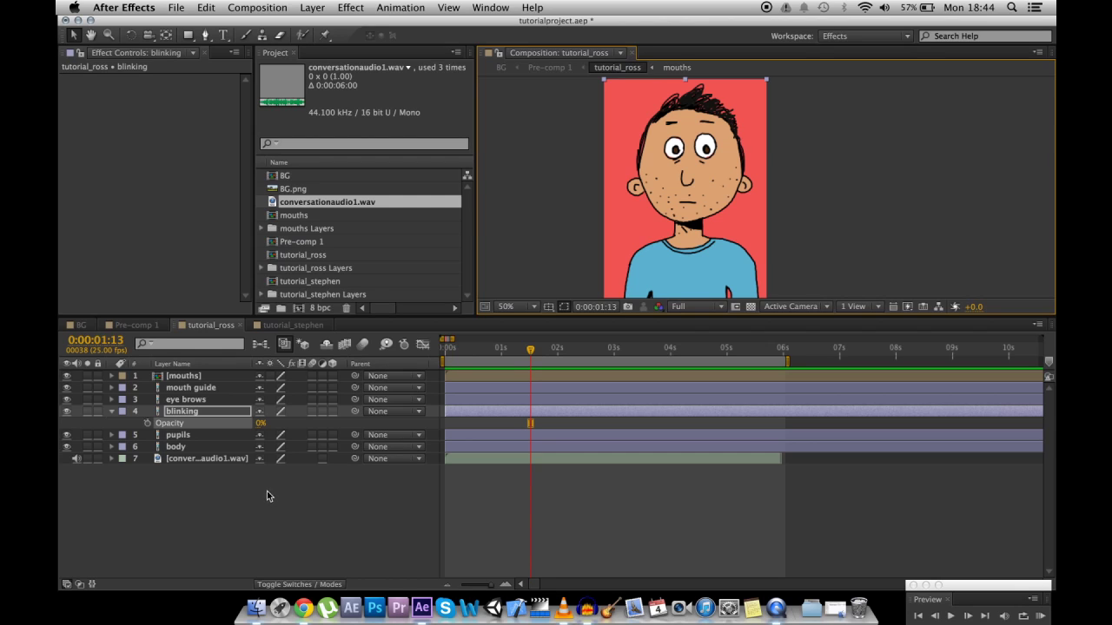
Keyframe the pupils layer's Position at 214.0, 807.5 at 0:00:01:24 so the eyes look sideways toward the other character
{"action": "left_click", "coordinate": [178, 434]}
{"action": "key", "text": "p"}
{"action": "left_click", "coordinate": [146, 446]}
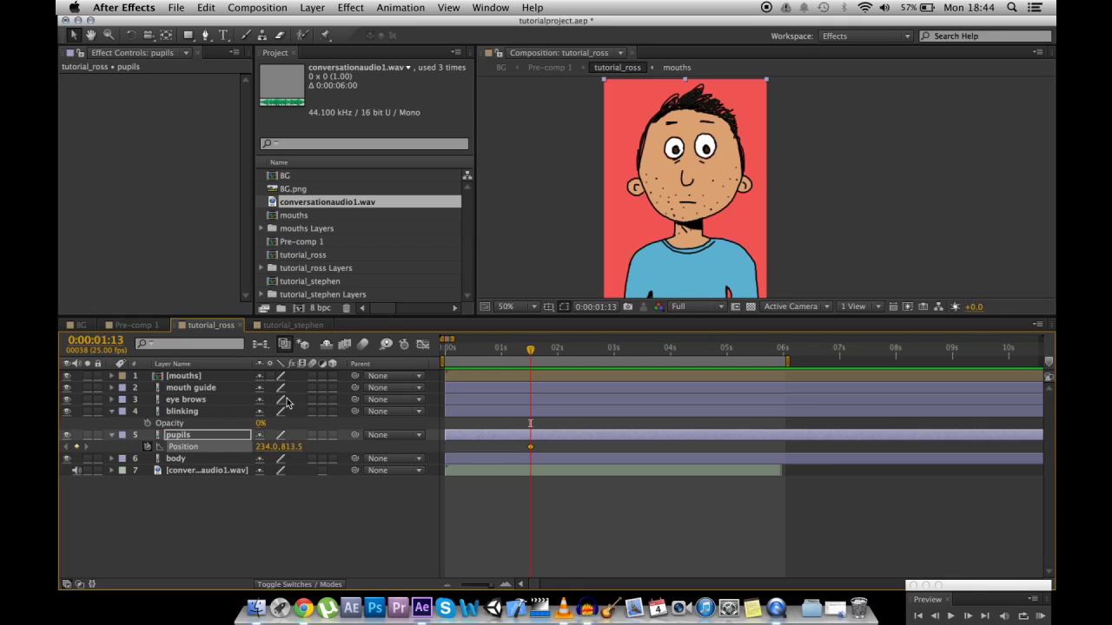
{"action": "key", "text": "Left"}
{"action": "key", "text": "Left"}
{"action": "key", "text": "Left"}
{"action": "key", "text": "Left"}
{"action": "key", "text": "Left"}
{"action": "key", "text": "Left"}
{"action": "key", "text": "Left"}
{"action": "key", "text": "Left"}
{"action": "key", "text": "Left"}
{"action": "key", "text": "Left"}
{"action": "key", "text": "Left"}
{"action": "key", "text": "Left"}
{"action": "key", "text": "Left"}
{"action": "key", "text": "Left"}
{"action": "key", "text": "Up"}
{"action": "key", "text": "Up"}
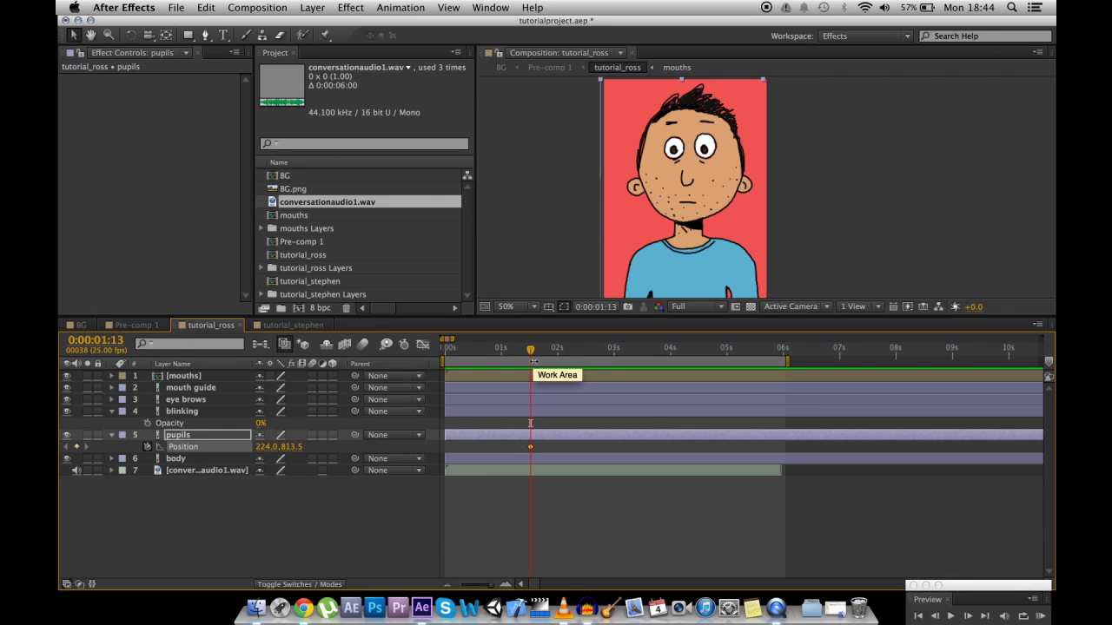
{"action": "key", "text": "Left"}
{"action": "key", "text": "Left"}
{"action": "key", "text": "Left"}
{"action": "key", "text": "Left"}
{"action": "key", "text": "Left"}
{"action": "key", "text": "Left"}
{"action": "key", "text": "Left"}
{"action": "key", "text": "Left"}
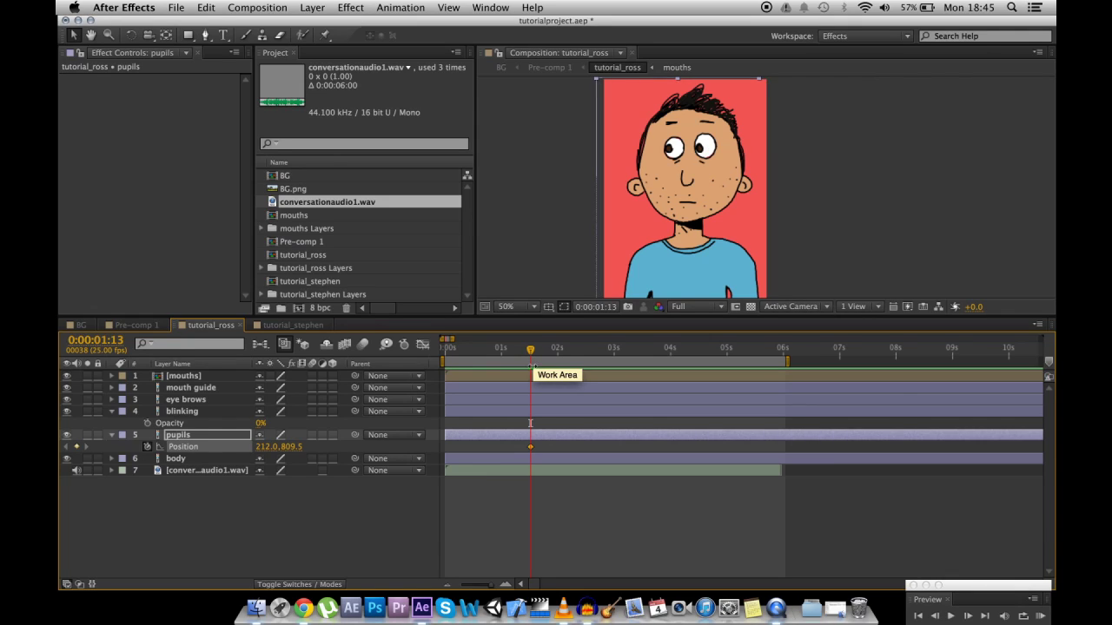
{"action": "key", "text": "Up"}
{"action": "key", "text": "Up"}
{"action": "key", "text": "Up"}
{"action": "key", "text": "Up"}
{"action": "key", "text": "Up"}
{"action": "key", "text": "Up"}
{"action": "key", "text": "space"}
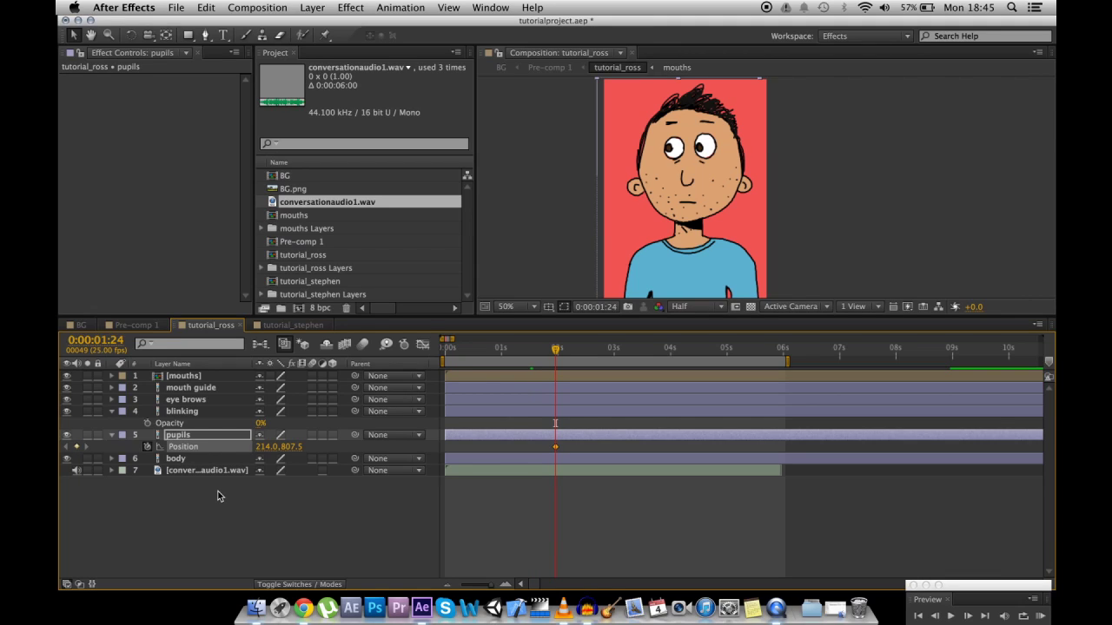
Raise the pupils to Position 214.0, 803.5 one frame further on, at 0:00:02:00
{"action": "key", "text": "equal"}
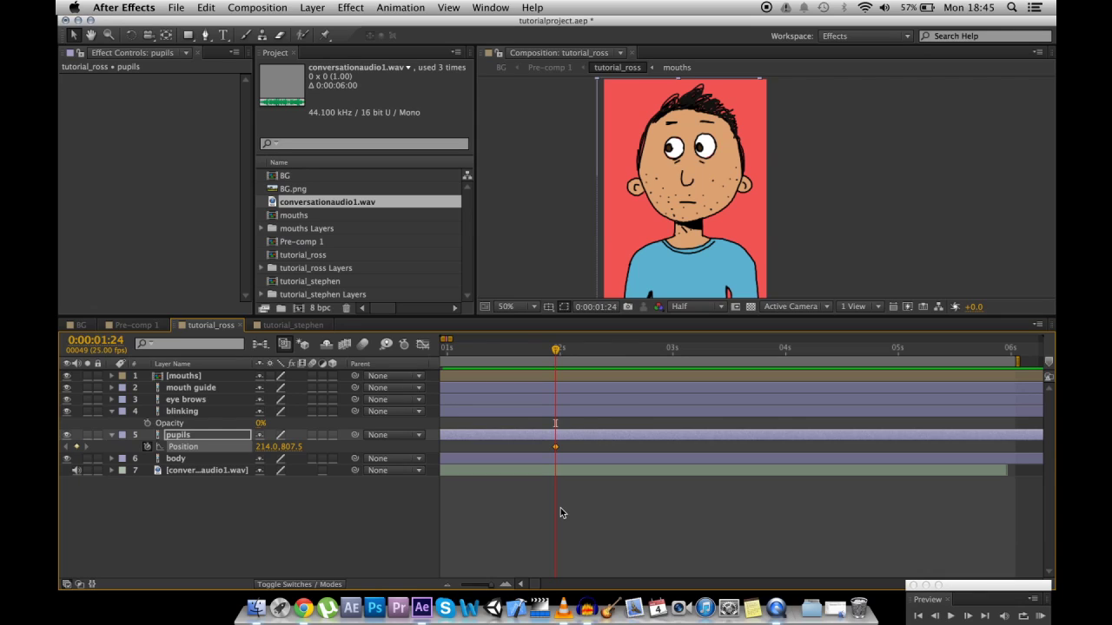
{"action": "key", "text": "Page_Down"}
{"action": "key", "text": "Up"}
{"action": "key", "text": "Up"}
{"action": "key", "text": "Up"}
{"action": "key", "text": "Up"}
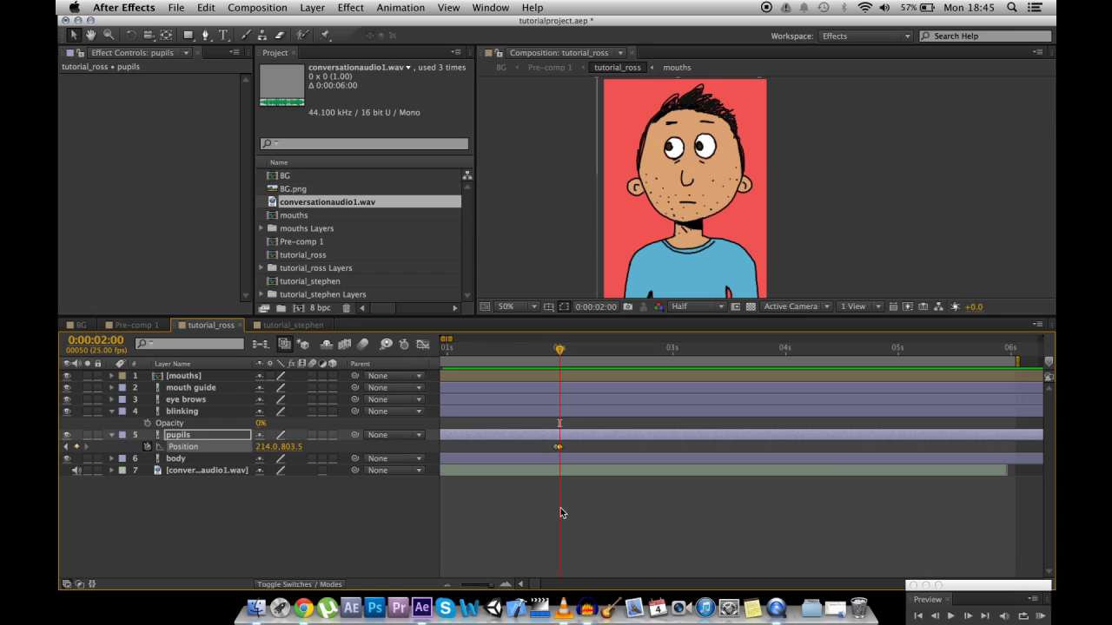
Hold the raised pupils with a Position keyframe at 0:00:02:14 and lower them to 214.0, 807.5 at 0:00:02:15
{"action": "left_click_drag", "start_coordinate": [560, 351], "coordinate": [621, 352]}
{"action": "key", "text": "Up"}
{"action": "key", "text": "Up"}
{"action": "key", "text": "Page_Down"}
{"action": "key", "text": "Down"}
{"action": "key", "text": "Down"}
{"action": "key", "text": "Down"}
{"action": "key", "text": "Down"}
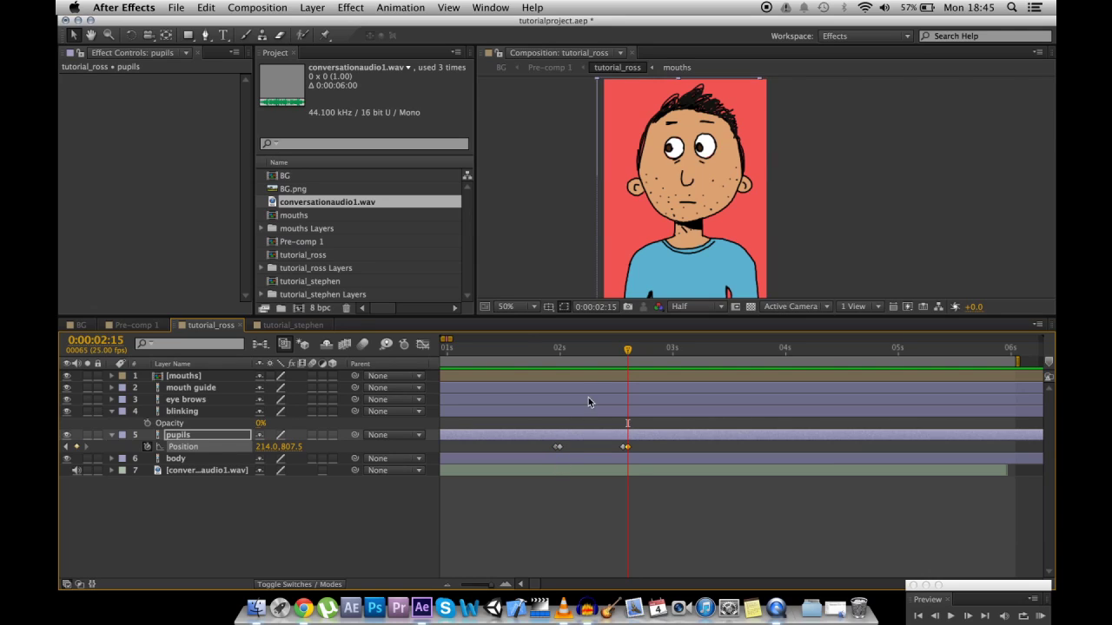
Start a blink by keyframing the blinking layer's Opacity at 0% at 0:00:01:20 and 100% at 0:00:01:21
{"action": "mouse_move", "coordinate": [550, 352]}
{"action": "left_mouse_down"}
{"action": "mouse_move", "coordinate": [528, 351]}
{"action": "mouse_move", "coordinate": [734, 348]}
{"action": "mouse_move", "coordinate": [537, 349]}
{"action": "left_mouse_up"}
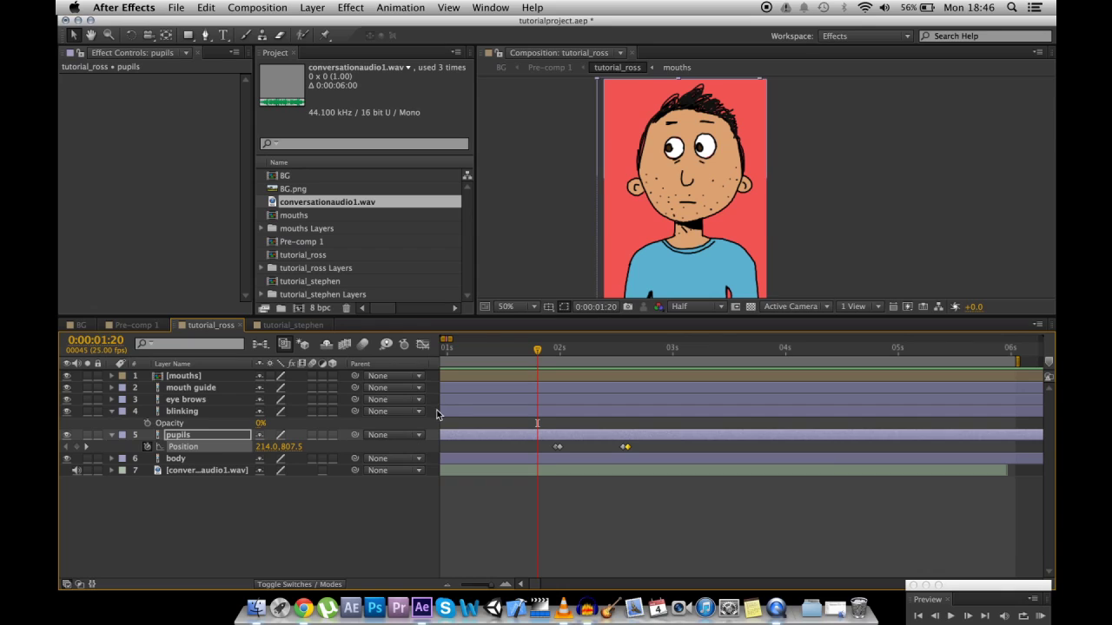
{"action": "left_click", "coordinate": [217, 412]}
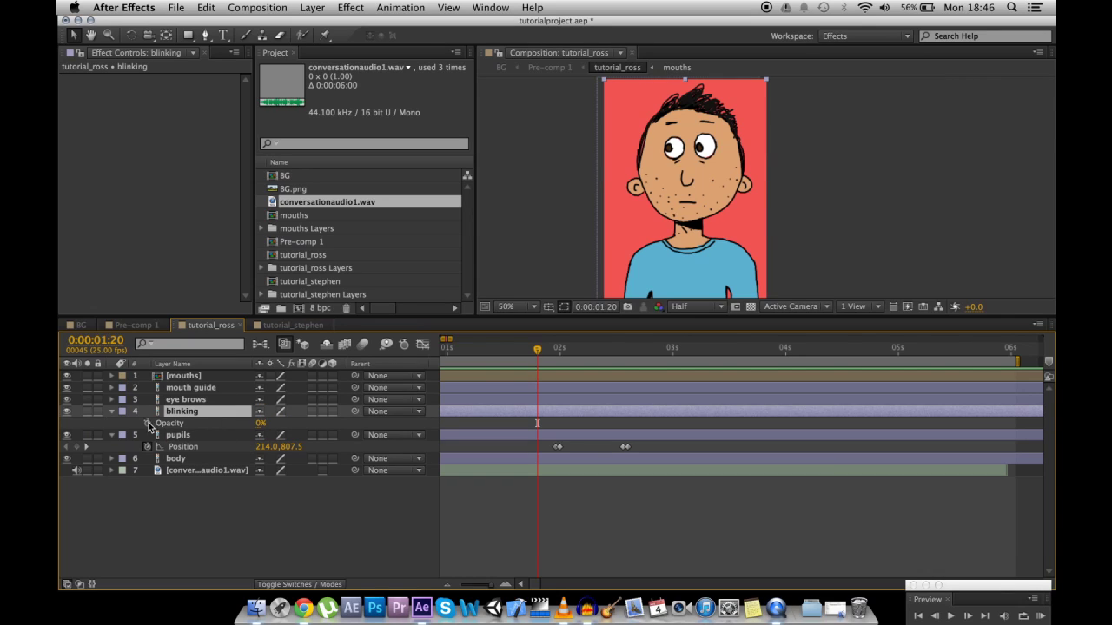
{"action": "left_click", "coordinate": [148, 423]}
{"action": "key", "text": "Page_Down"}
{"action": "left_click_drag", "start_coordinate": [259, 423], "coordinate": [358, 413]}
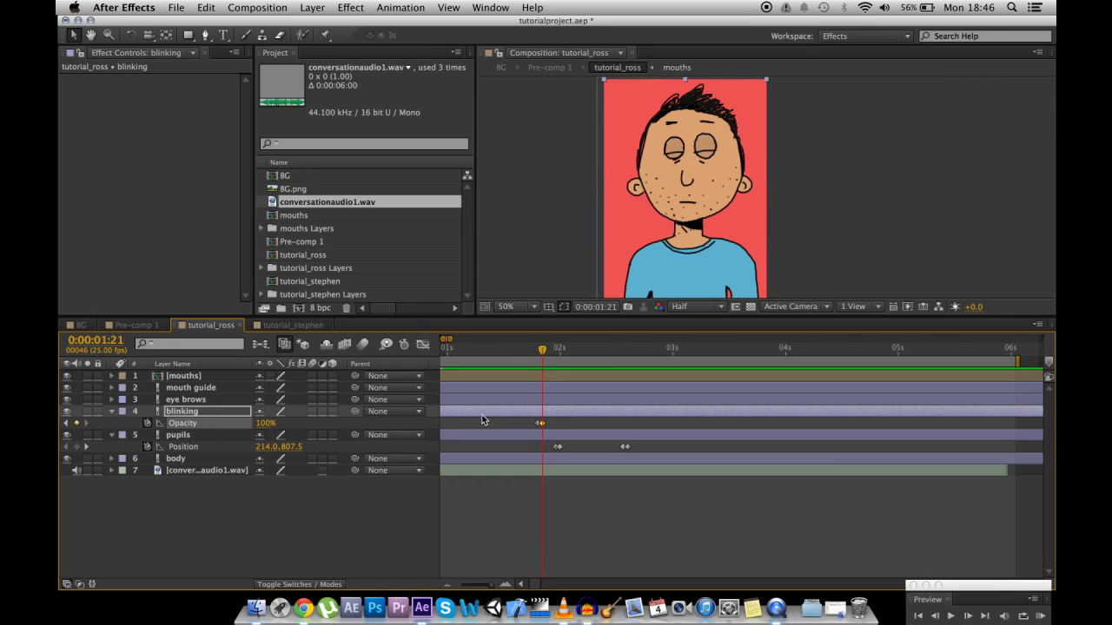
End the blink by holding the Opacity until 0:00:01:23 and reducing it to 1% at 0:00:01:24
{"action": "key", "text": "Page_Down"}
{"action": "key", "text": "Page_Down"}
{"action": "key", "text": "Page_Down"}
{"action": "left_click_drag", "start_coordinate": [261, 424], "coordinate": [175, 424]}
Hold the pupils with a Position keyframe at 0:00:03:21 and move them to 230.0, 807.5 at 0:00:03:22, facing forward
{"action": "left_click_drag", "start_coordinate": [561, 349], "coordinate": [774, 348]}
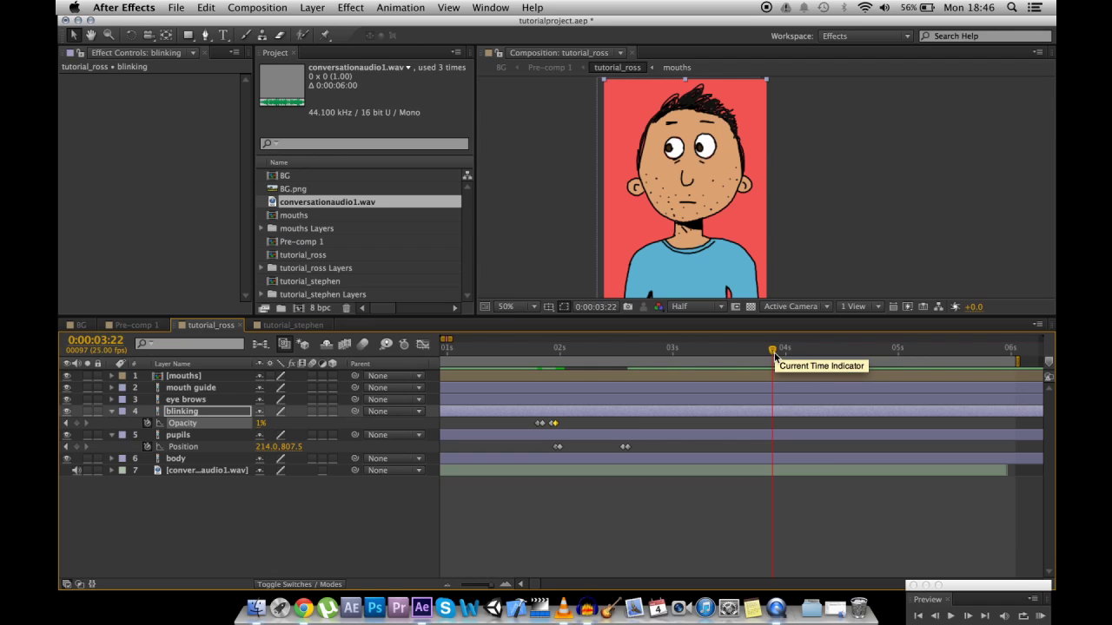
{"action": "mouse_move", "coordinate": [772, 352]}
{"action": "left_mouse_down"}
{"action": "mouse_move", "coordinate": [734, 350]}
{"action": "mouse_move", "coordinate": [782, 348]}
{"action": "mouse_move", "coordinate": [756, 347]}
{"action": "mouse_move", "coordinate": [767, 349]}
{"action": "left_mouse_up"}
{"action": "key", "text": "XF86AudioRaiseVolume"}
{"action": "key", "text": "XF86AudioRaiseVolume"}
{"action": "key", "text": "XF86AudioRaiseVolume"}
{"action": "key", "text": "XF86AudioRaiseVolume"}
{"action": "left_click", "coordinate": [187, 412]}
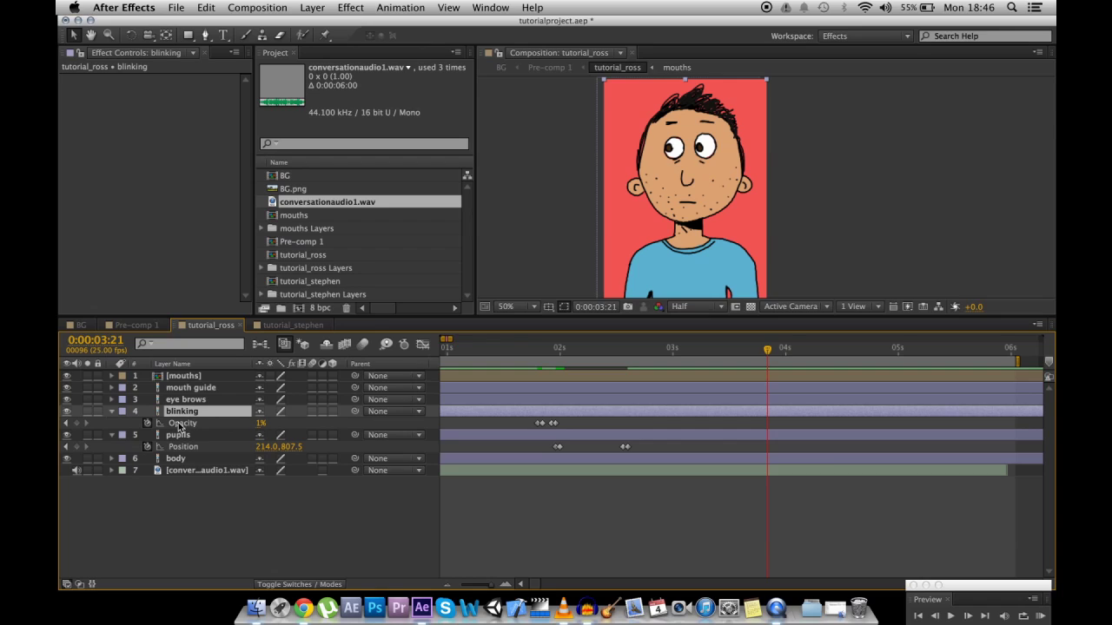
{"action": "left_click", "coordinate": [178, 434]}
{"action": "left_click", "coordinate": [77, 447]}
{"action": "key", "text": "Page_Down"}
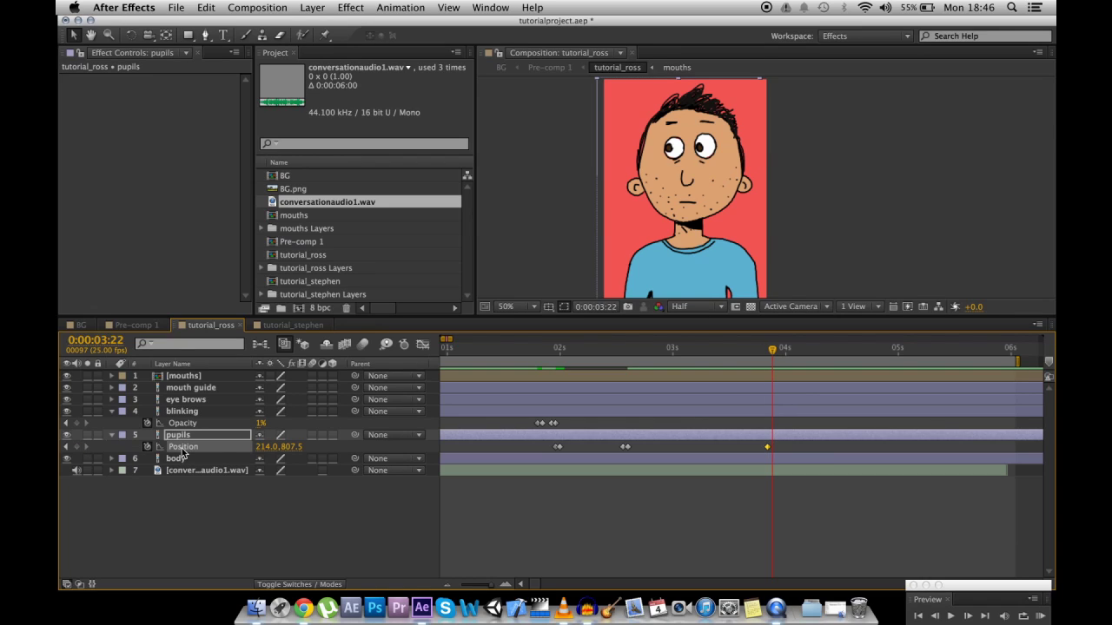
{"action": "left_click_drag", "start_coordinate": [252, 447], "coordinate": [254, 448]}
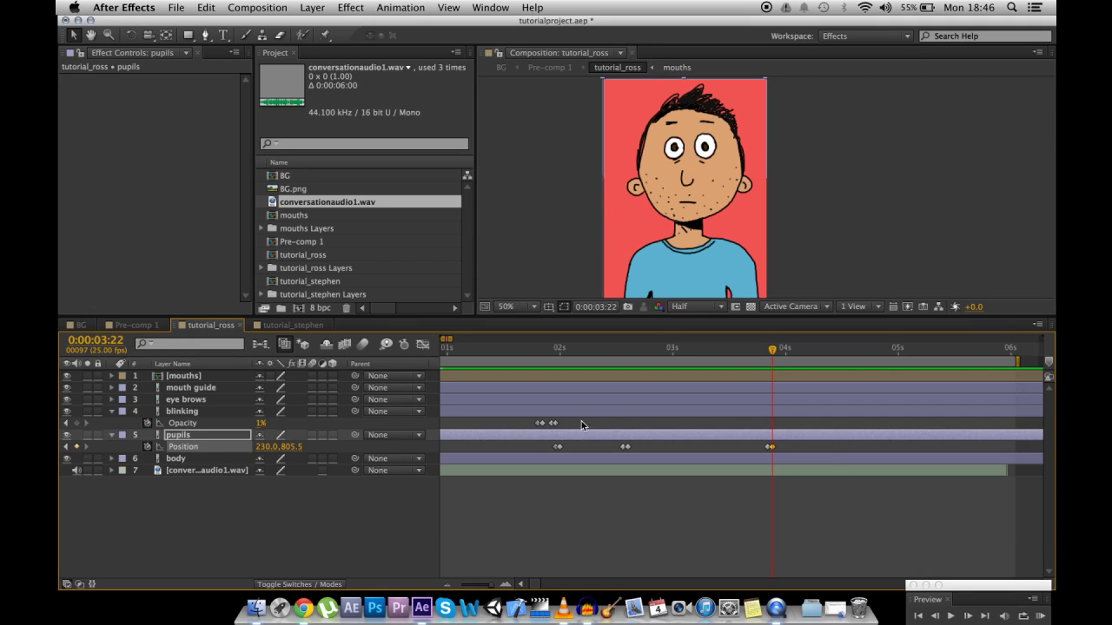
{"action": "left_click", "coordinate": [702, 523]}
Keyframe another pupil shift, holding Position at 0:00:04:16, moving at 0:00:04:17 and returning to 230.0, 807.5 at 0:00:05:03
{"action": "left_click_drag", "start_coordinate": [783, 350], "coordinate": [859, 350]}
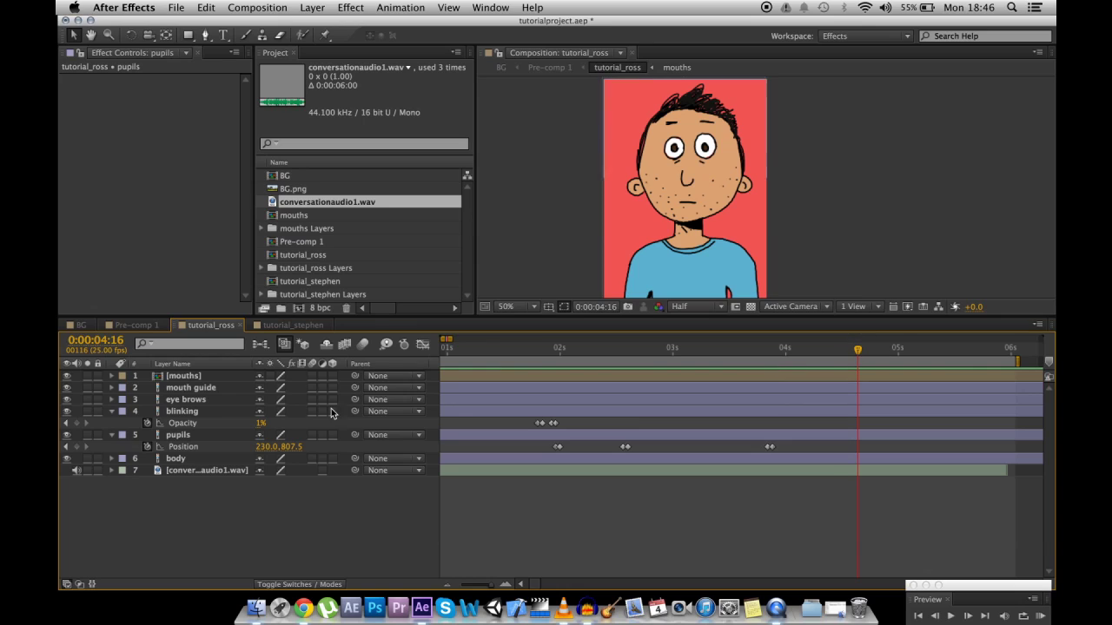
{"action": "left_click", "coordinate": [76, 447]}
{"action": "key", "text": "Page_Down"}
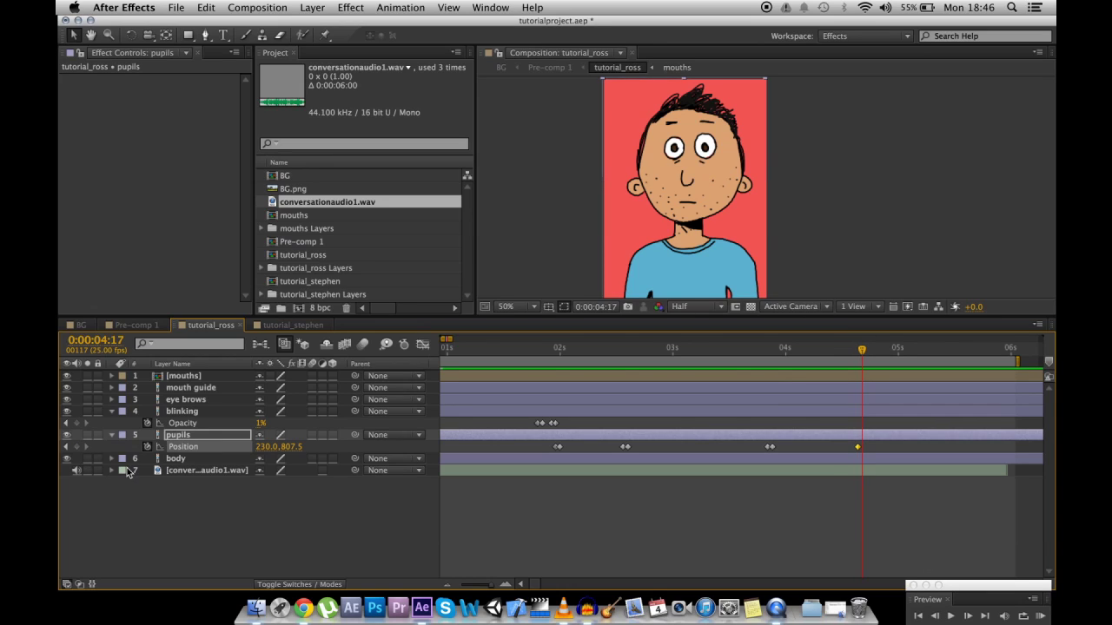
{"action": "left_click", "coordinate": [868, 350]}
{"action": "left_click_drag", "start_coordinate": [873, 350], "coordinate": [906, 351]}
{"action": "key", "text": "Page_Down"}
{"action": "key", "text": "Up"}
{"action": "key", "text": "Up"}
Preview the eye animation in the BG composition and return to tutorial_ross
{"action": "left_click", "coordinate": [80, 325]}
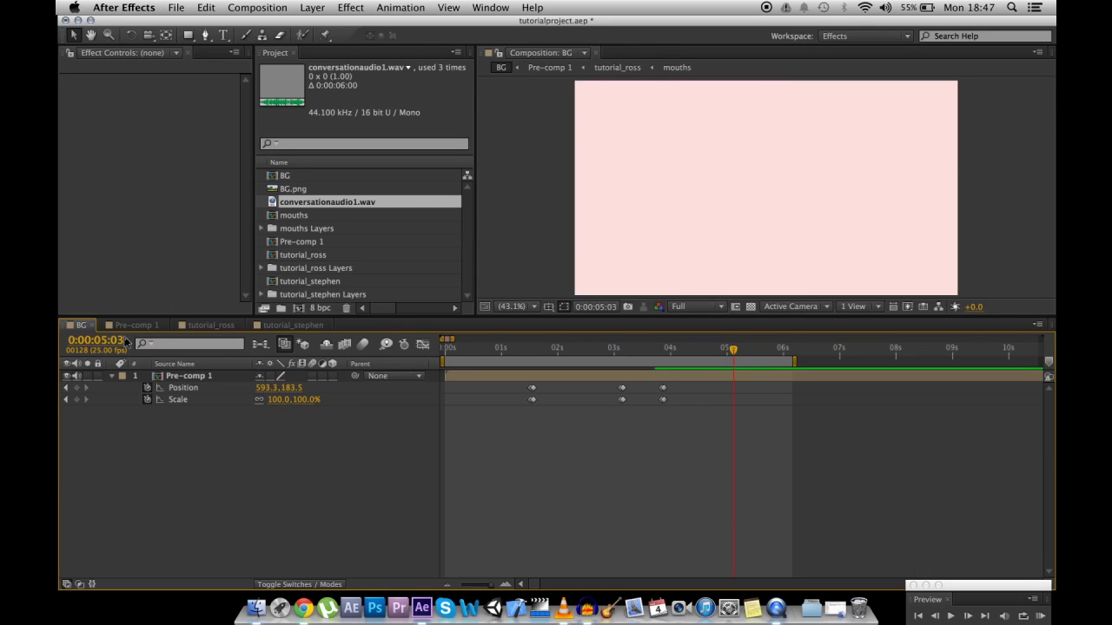
{"action": "left_click", "coordinate": [1041, 616]}
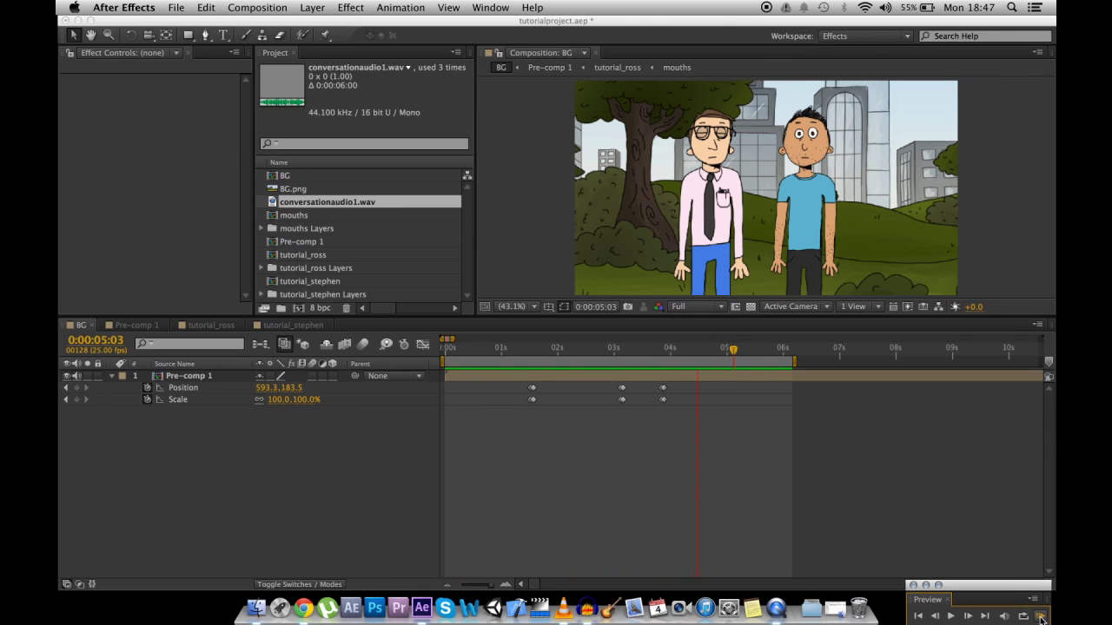
{"action": "left_click", "coordinate": [521, 434]}
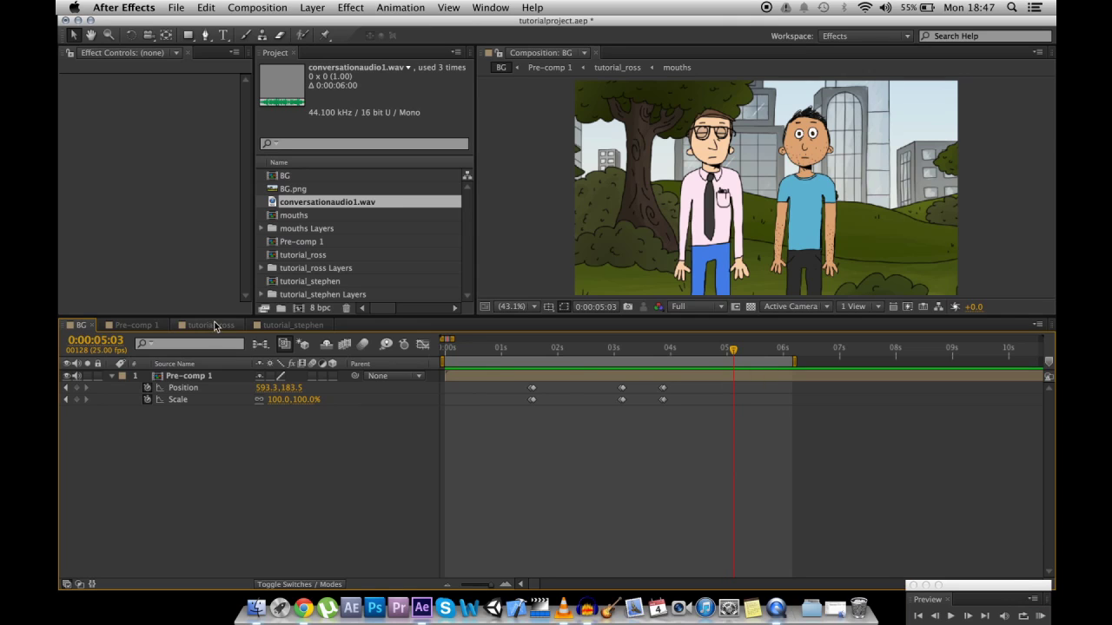
{"action": "left_click", "coordinate": [208, 325]}
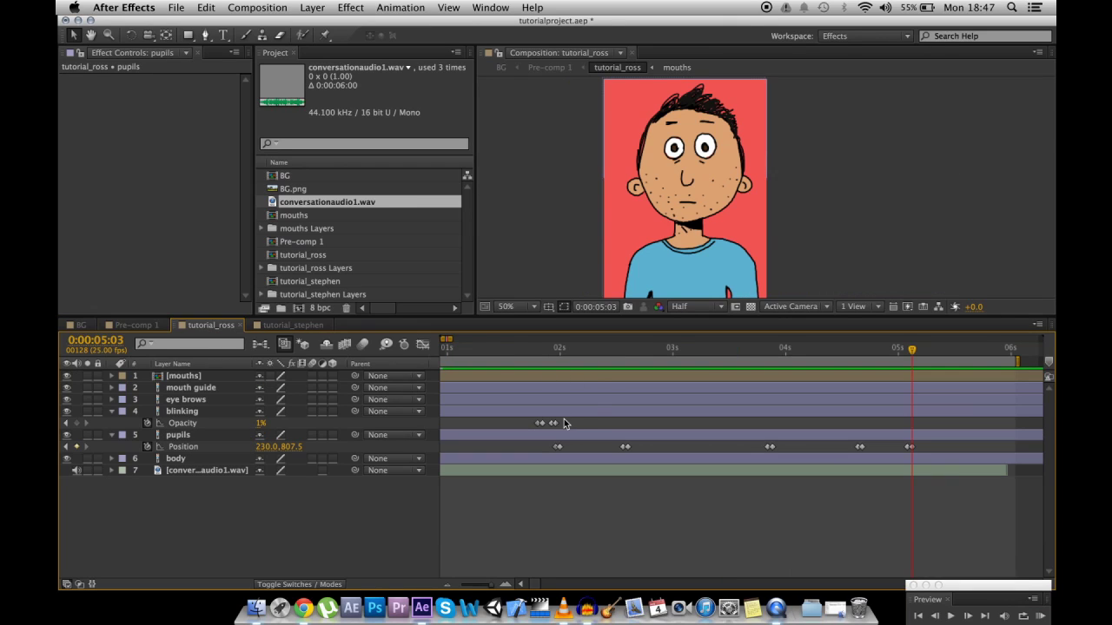
Shift the blinking layer's four Opacity keyframes earlier as a group so the blink ends at 0:00:01:18
{"action": "left_click_drag", "start_coordinate": [564, 418], "coordinate": [527, 434]}
{"action": "left_click_drag", "start_coordinate": [550, 351], "coordinate": [528, 352]}
{"action": "left_click_drag", "start_coordinate": [538, 424], "coordinate": [516, 425]}
{"action": "left_click", "coordinate": [539, 513]}
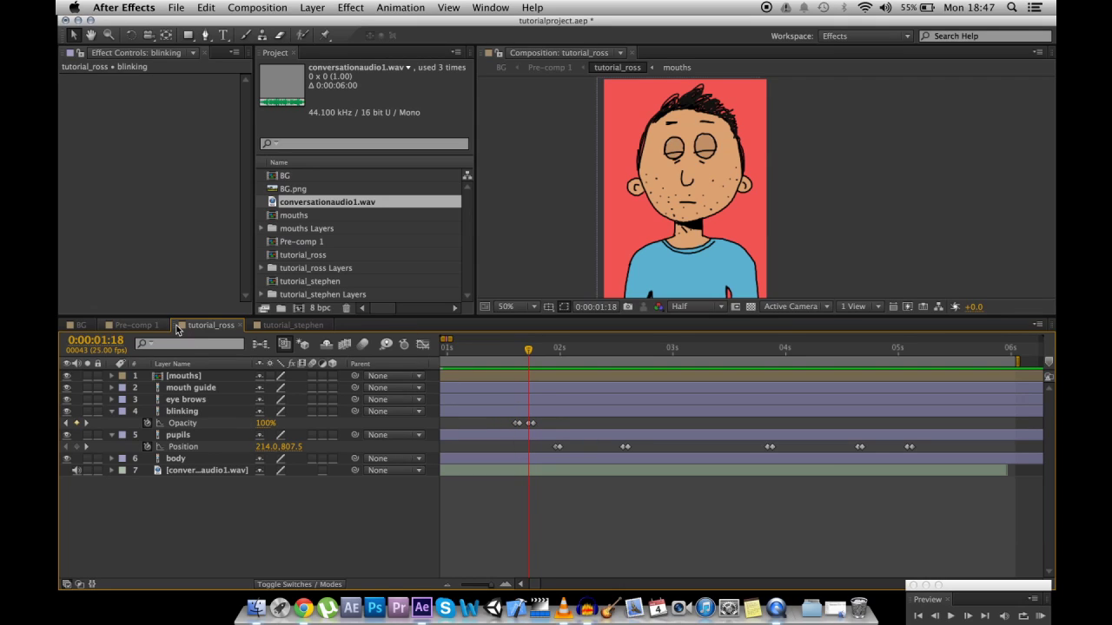
{"action": "left_click_drag", "start_coordinate": [548, 414], "coordinate": [511, 432]}
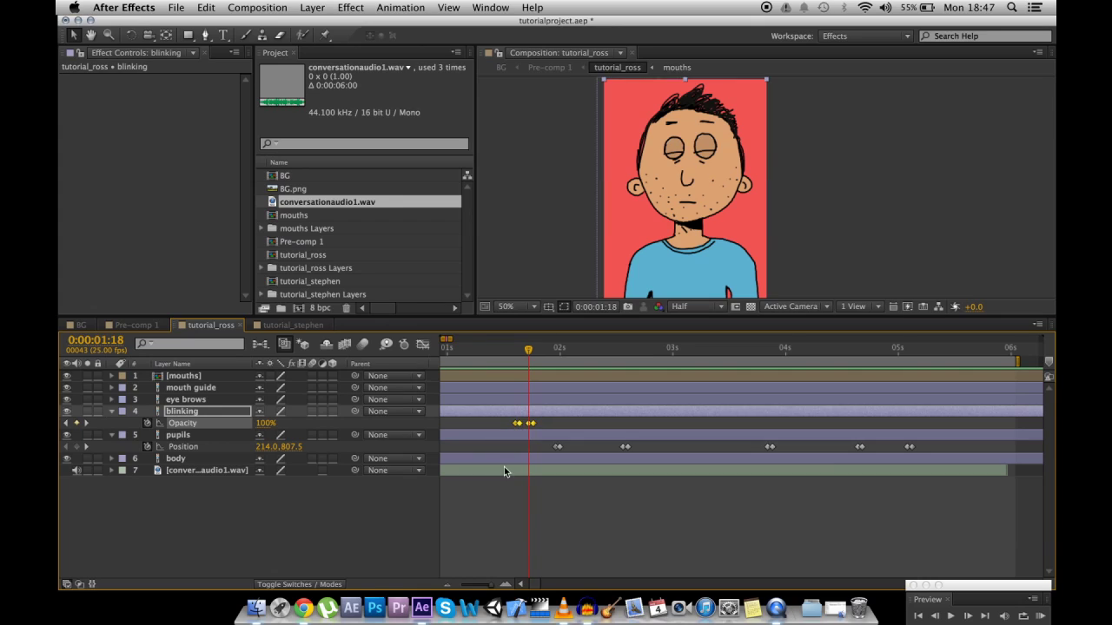
{"action": "key", "text": "alt+Left"}
{"action": "left_click", "coordinate": [526, 525]}
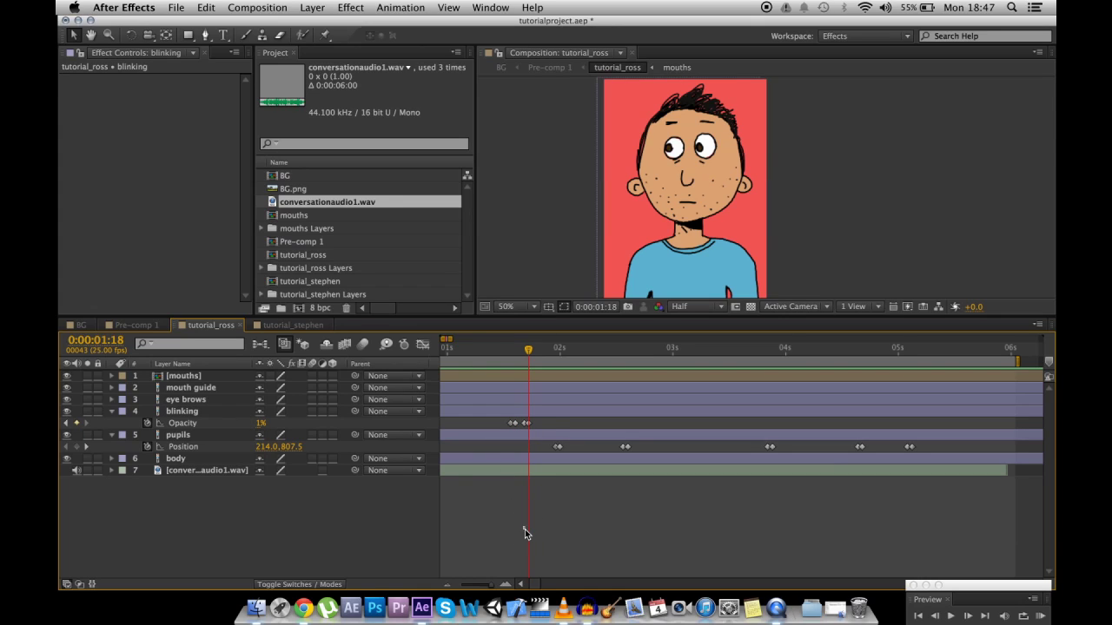
Enable Time Remapping on the mouths layer in tutorial_ross
{"action": "left_click", "coordinate": [213, 375]}
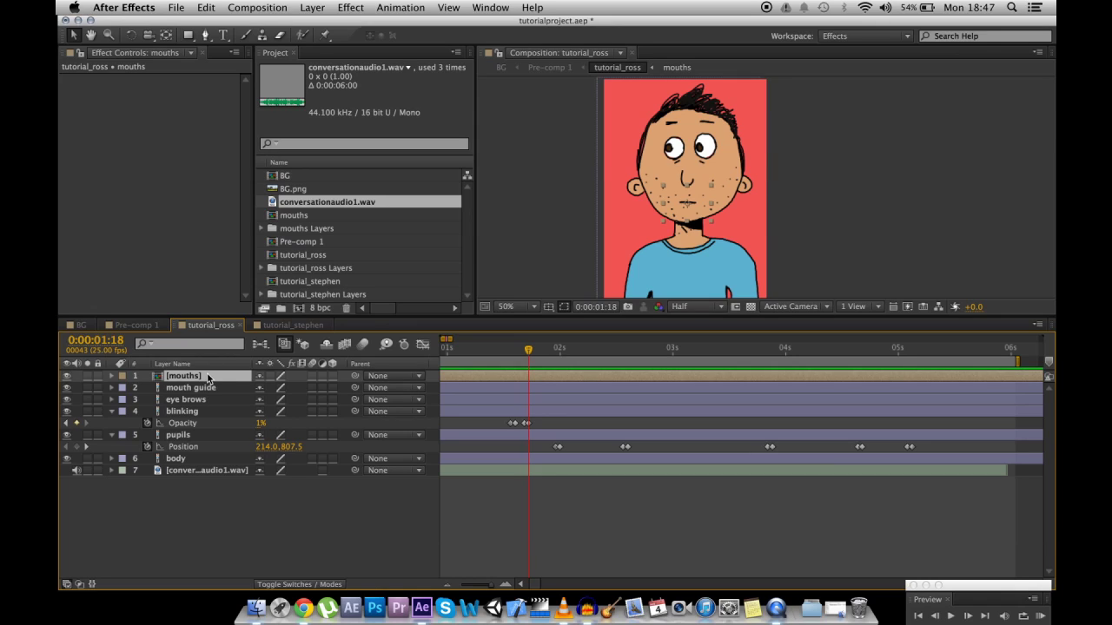
{"action": "right_click", "coordinate": [210, 373]}
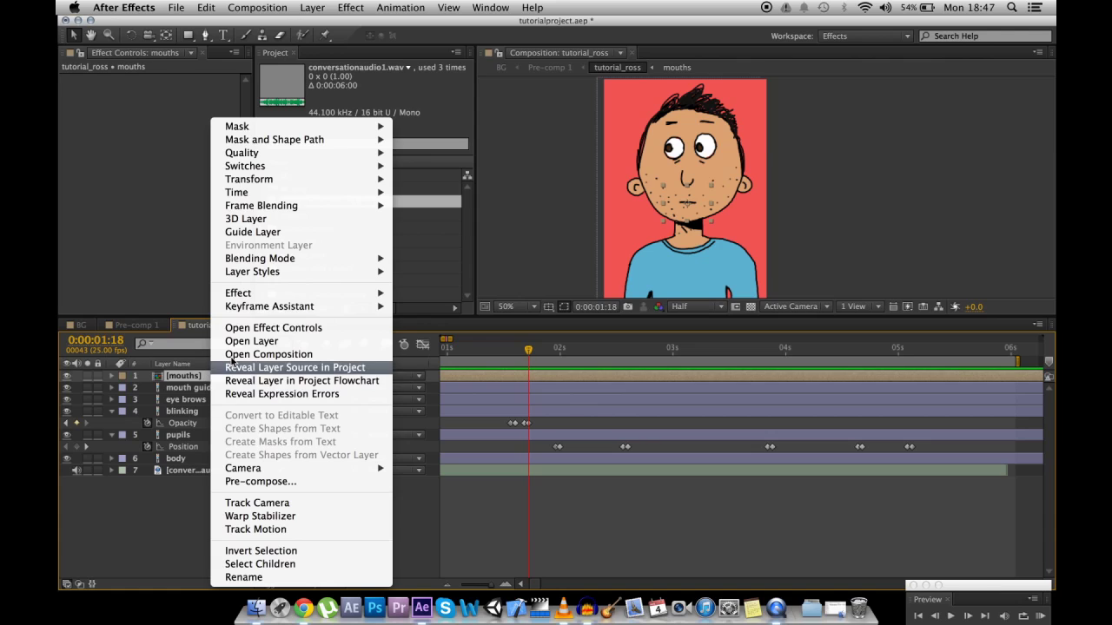
{"action": "mouse_move", "coordinate": [315, 192]}
{"action": "left_click", "coordinate": [422, 190]}
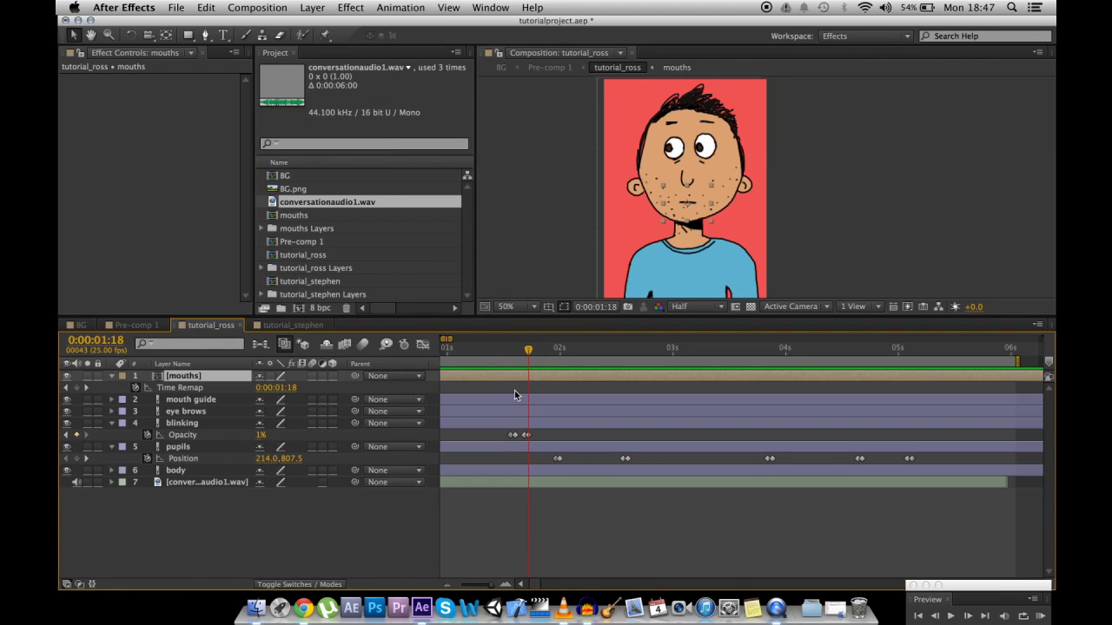
Open the mouths composition and set its duration to 0:00:00:13 in the Composition Settings
{"action": "double_click", "coordinate": [217, 380]}
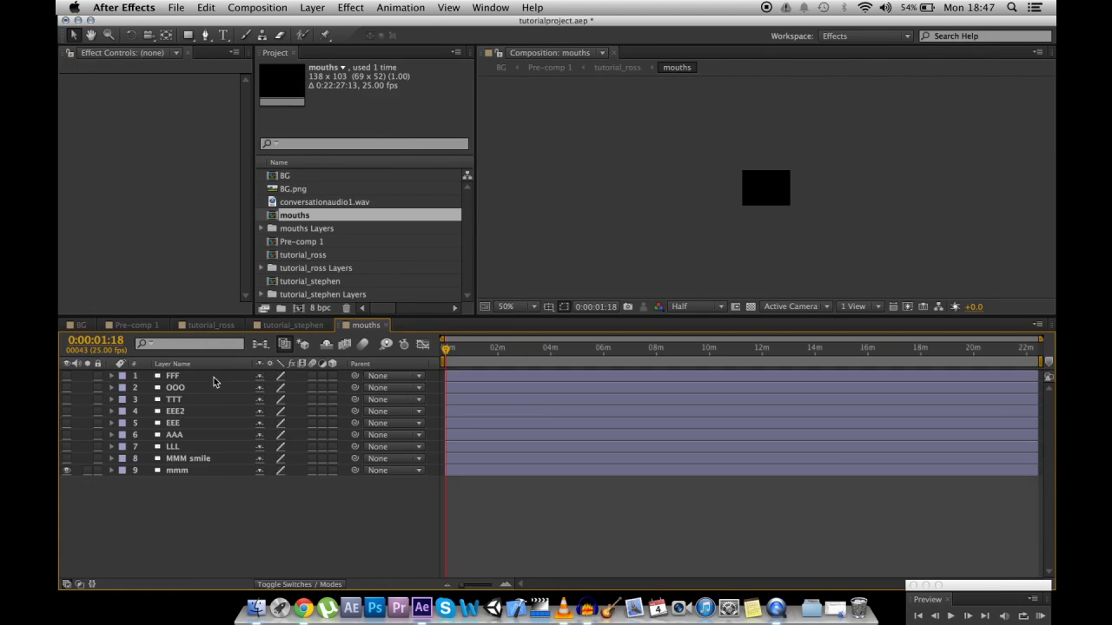
{"action": "left_click", "coordinate": [257, 8]}
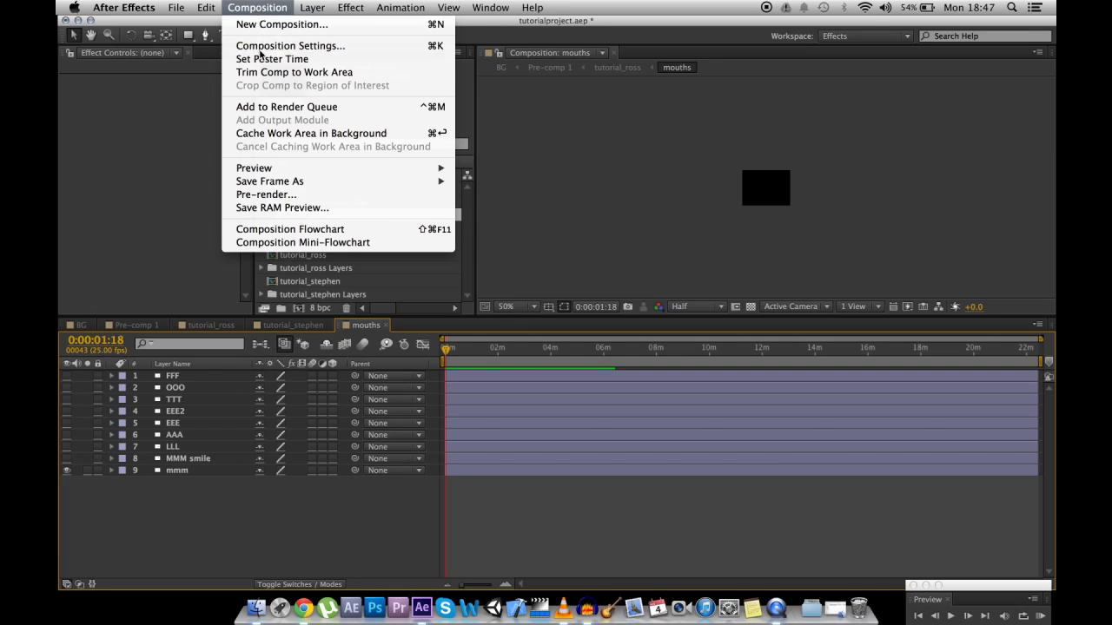
{"action": "left_click", "coordinate": [261, 42]}
{"action": "left_click", "coordinate": [167, 318]}
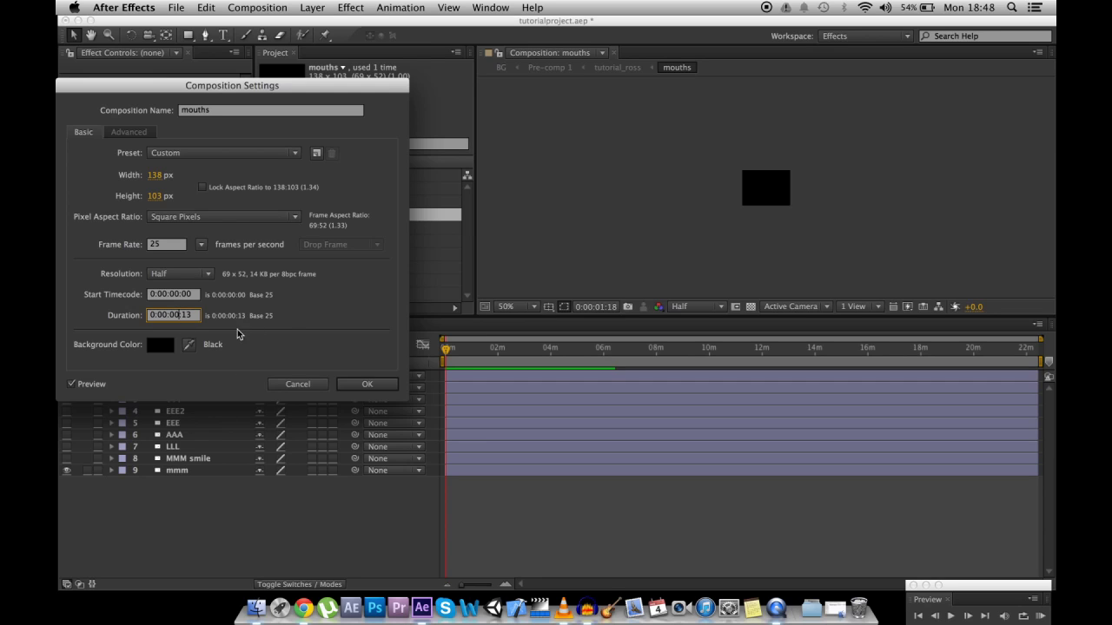
{"action": "key", "text": "Return"}
Make all nine mouth layers visible and trim them to a single frame at 0:00:00:00
{"action": "left_click_drag", "start_coordinate": [69, 380], "coordinate": [77, 478]}
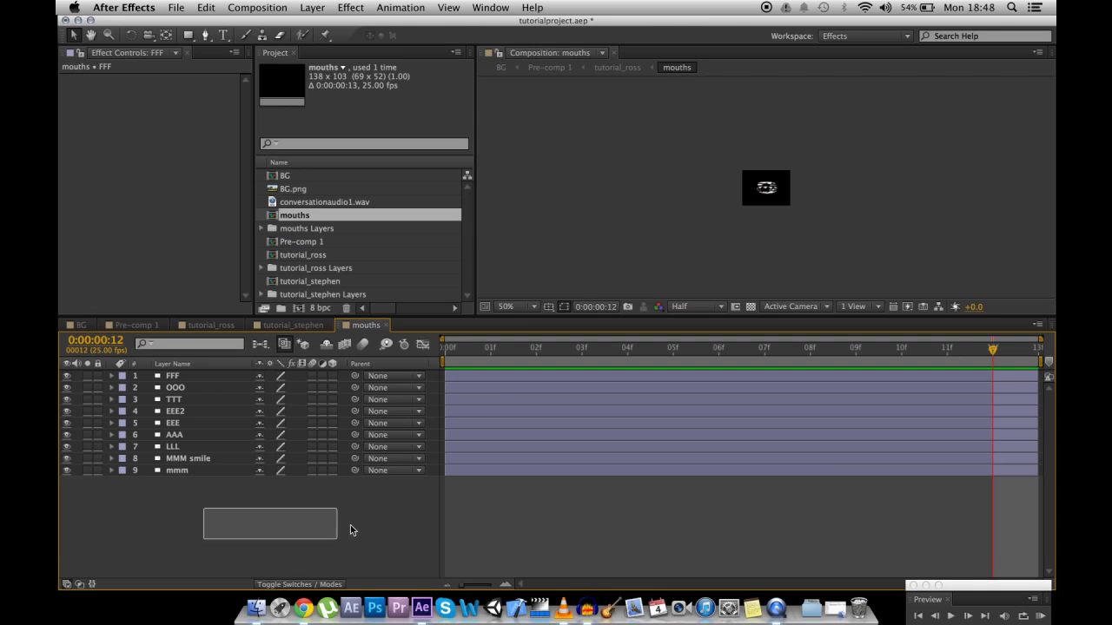
{"action": "left_click", "coordinate": [471, 347]}
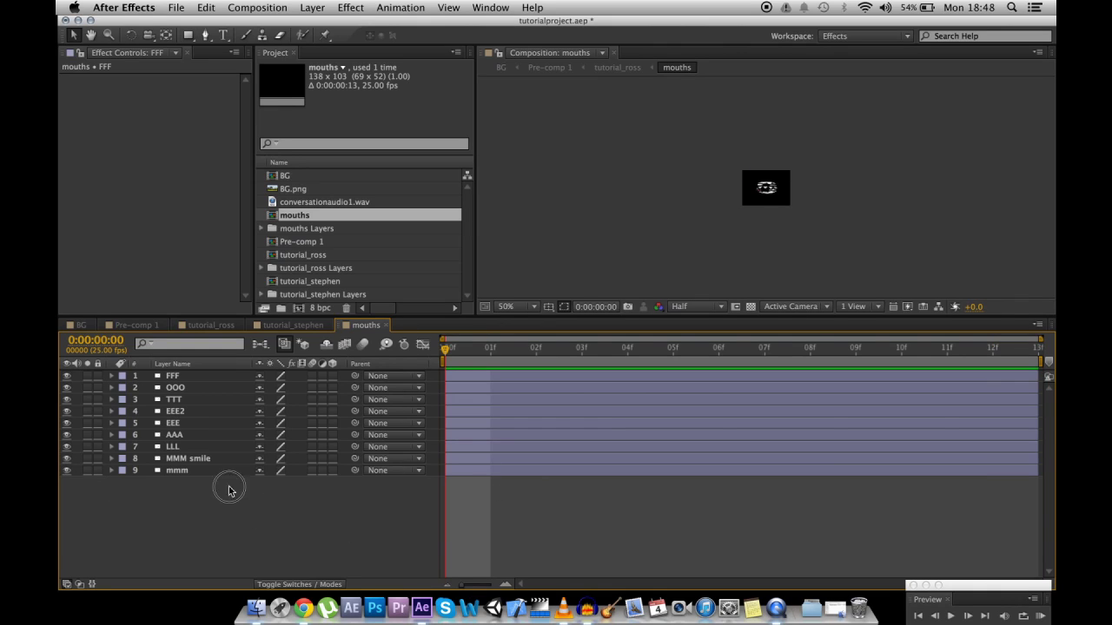
{"action": "left_click_drag", "start_coordinate": [223, 486], "coordinate": [261, 329]}
{"action": "key", "text": "alt+bracketright"}
{"action": "left_click", "coordinate": [479, 533]}
Stagger the mouth layers one frame apart in ascending order, with MMM smile at 01f and FFF at 08f
{"action": "left_click_drag", "start_coordinate": [464, 458], "coordinate": [564, 448]}
{"action": "left_click_drag", "start_coordinate": [470, 435], "coordinate": [665, 423]}
{"action": "left_click", "coordinate": [478, 417]}
{"action": "left_click_drag", "start_coordinate": [479, 418], "coordinate": [696, 413]}
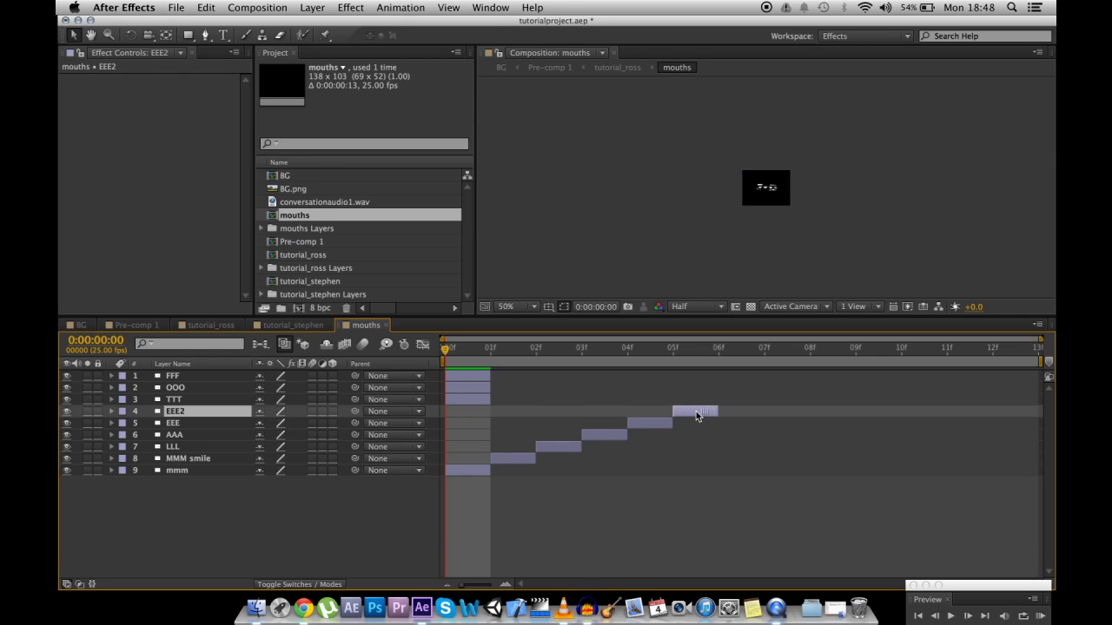
{"action": "left_click_drag", "start_coordinate": [470, 393], "coordinate": [743, 399]}
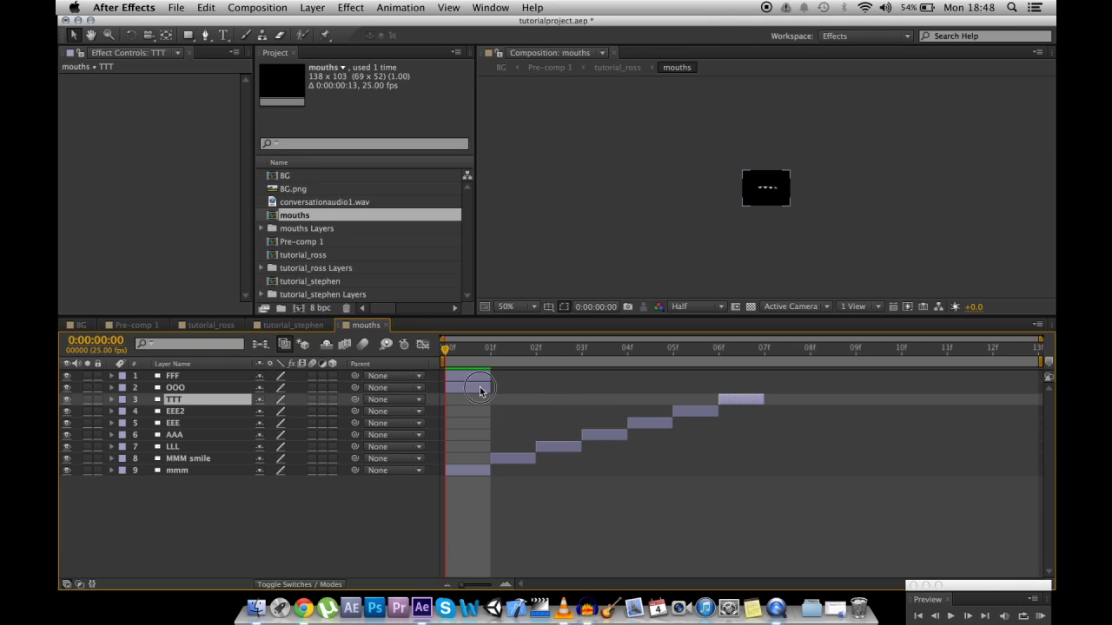
{"action": "left_click_drag", "start_coordinate": [472, 386], "coordinate": [788, 385]}
{"action": "left_click_drag", "start_coordinate": [482, 376], "coordinate": [844, 377]}
Change the mouths composition's background color to a medium red and scrub through the mouth shapes
{"action": "left_click", "coordinate": [264, 7]}
{"action": "left_click", "coordinate": [261, 43]}
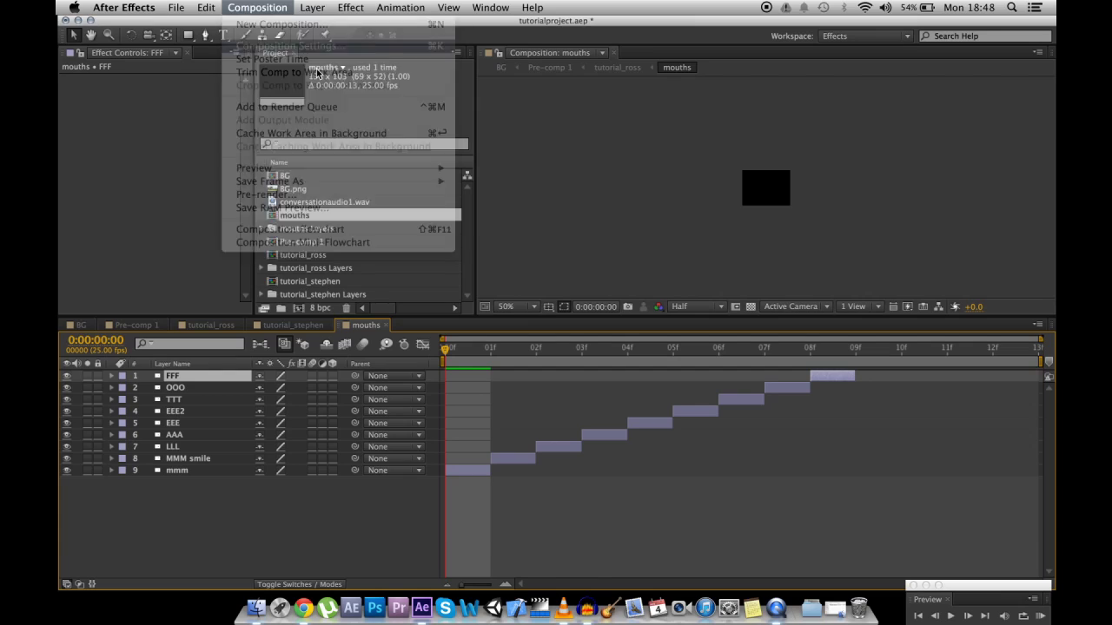
{"action": "left_click", "coordinate": [157, 346]}
{"action": "left_click", "coordinate": [178, 121]}
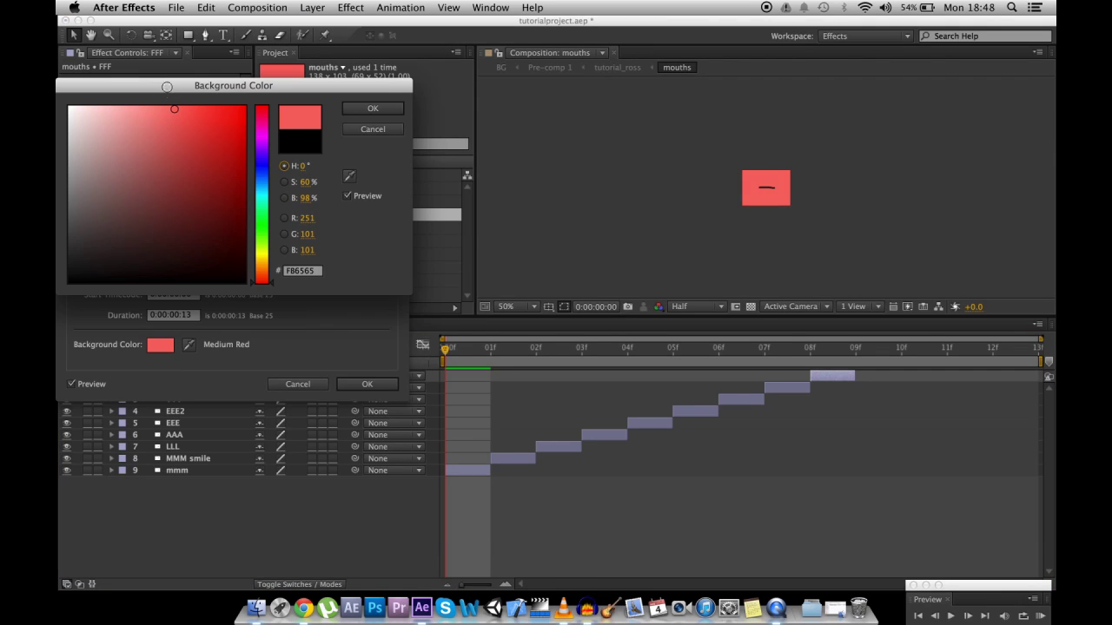
{"action": "left_click", "coordinate": [368, 108]}
{"action": "key", "text": "Return"}
{"action": "left_click_drag", "start_coordinate": [444, 351], "coordinate": [720, 352]}
Return to the start of tutorial_ross and delete the mouths layer's final Time Remap keyframe at 0:22:25:24
{"action": "left_click", "coordinate": [214, 324]}
{"action": "left_click_drag", "start_coordinate": [500, 348], "coordinate": [417, 346]}
{"action": "left_click_drag", "start_coordinate": [479, 351], "coordinate": [411, 350]}
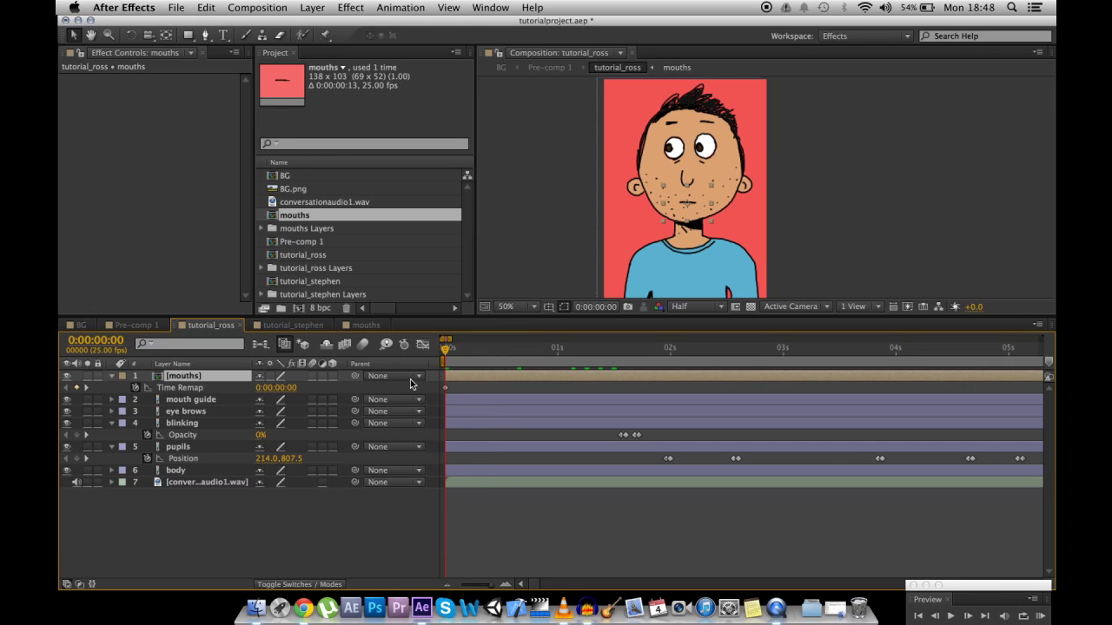
{"action": "left_click", "coordinate": [447, 585]}
{"action": "left_click", "coordinate": [446, 585]}
{"action": "left_click", "coordinate": [446, 585]}
{"action": "left_click", "coordinate": [447, 585]}
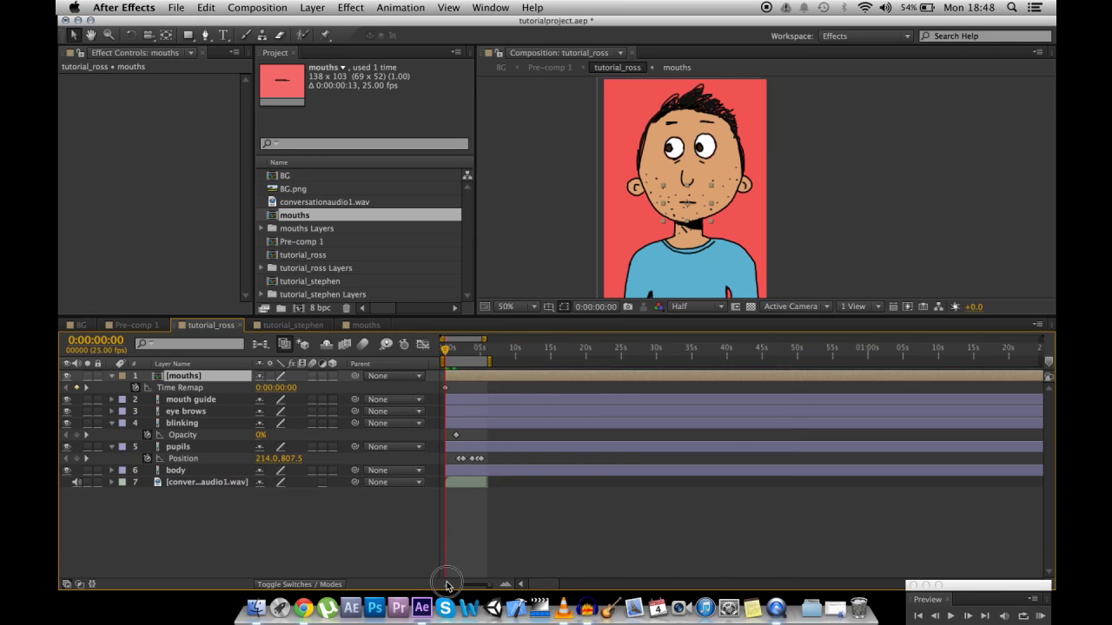
{"action": "left_click", "coordinate": [447, 585]}
{"action": "left_click", "coordinate": [447, 584]}
{"action": "left_click", "coordinate": [1038, 388]}
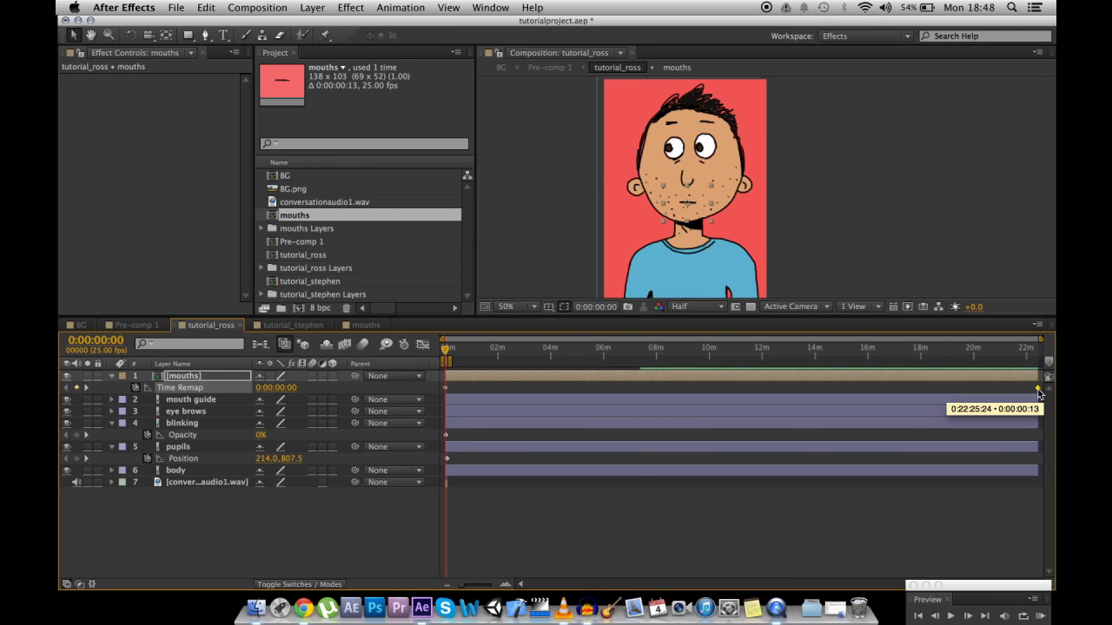
{"action": "left_click", "coordinate": [505, 584]}
{"action": "left_click", "coordinate": [505, 585]}
{"action": "left_click", "coordinate": [506, 585]}
{"action": "left_click", "coordinate": [505, 585]}
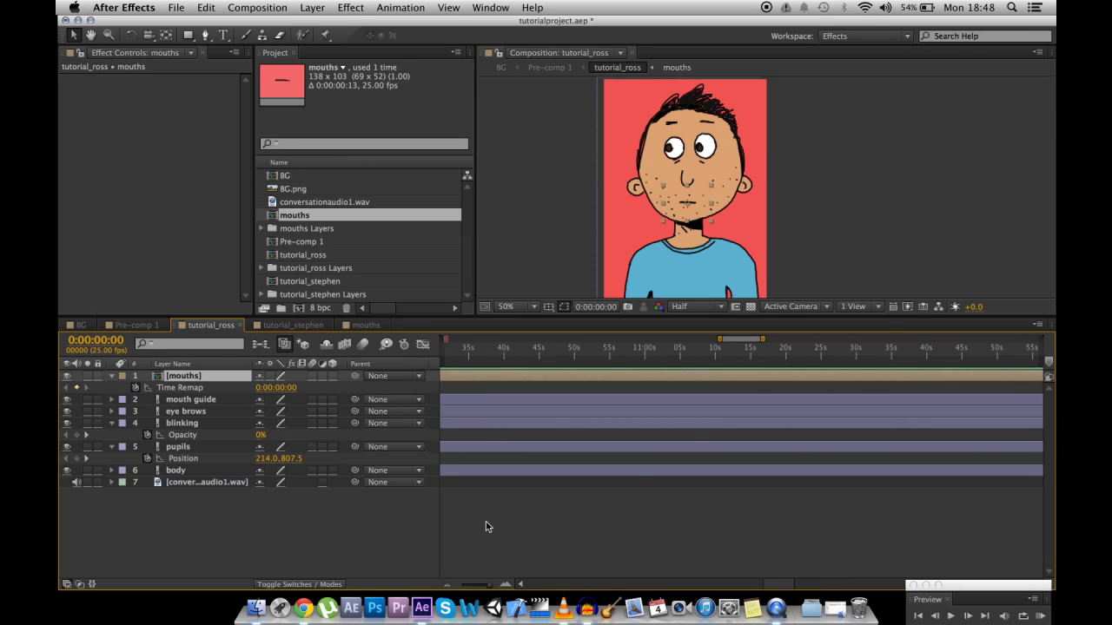
Add a Time Remap keyframe to the mouths layer at 0:00:01:14 and set the value to 0:00:00:05 at 0:00:01:15
{"action": "left_click_drag", "start_coordinate": [734, 338], "coordinate": [445, 347]}
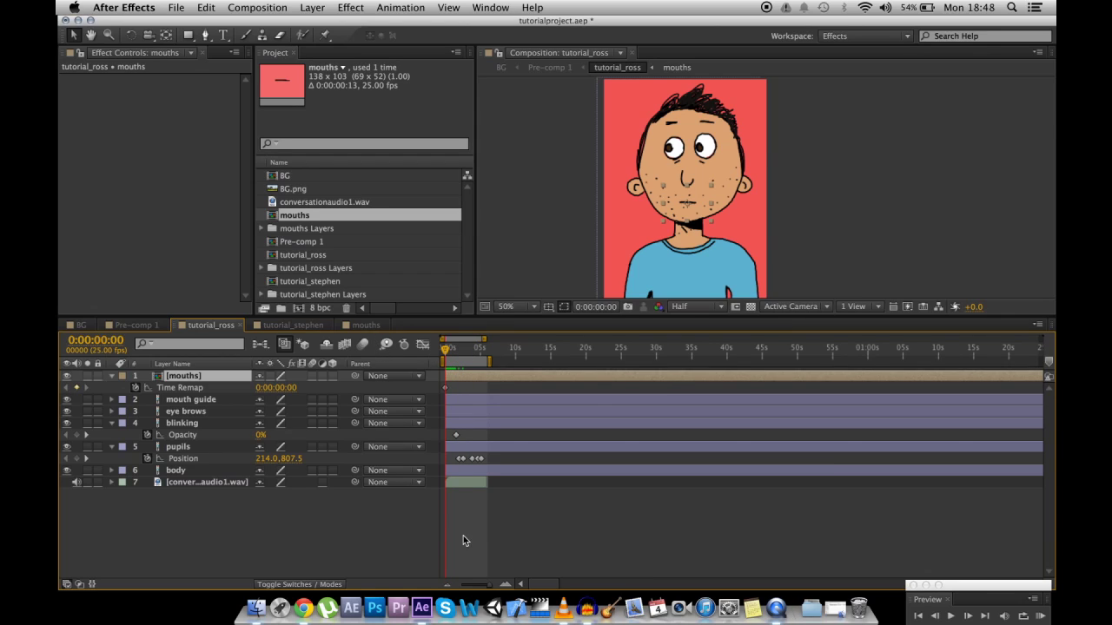
{"action": "left_click", "coordinate": [505, 584]}
{"action": "left_click", "coordinate": [504, 585]}
{"action": "left_click", "coordinate": [504, 585]}
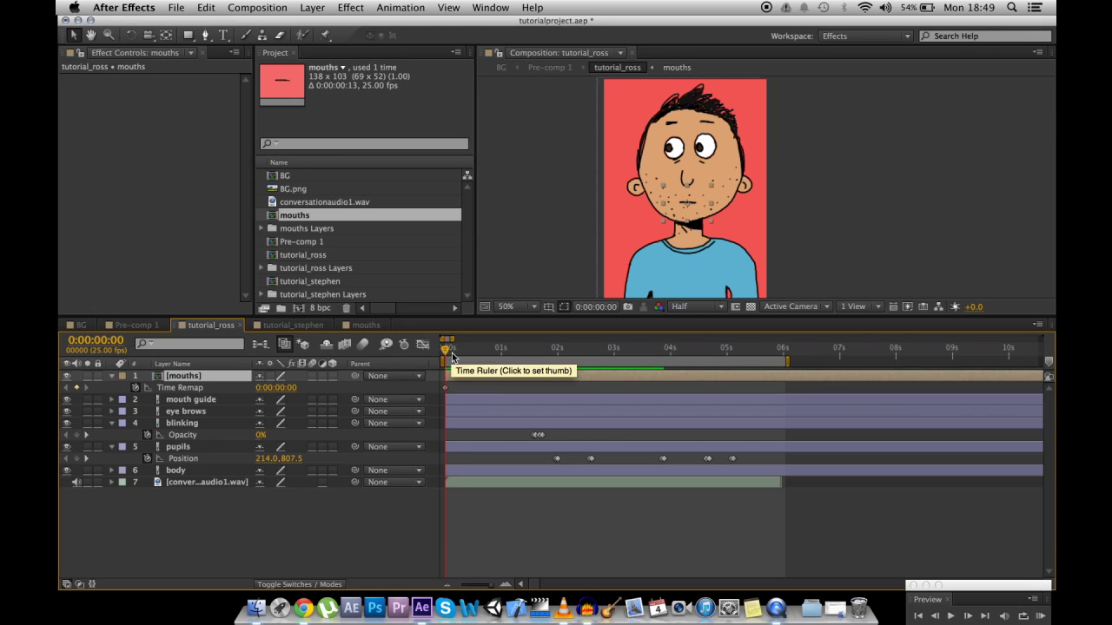
{"action": "left_click_drag", "start_coordinate": [446, 352], "coordinate": [533, 356]}
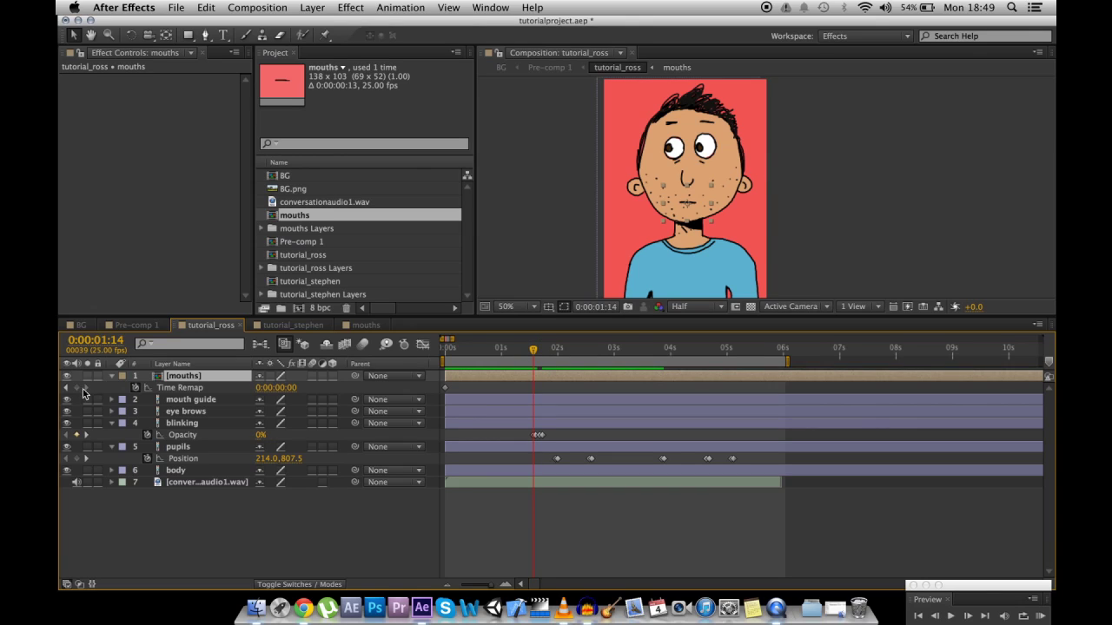
{"action": "left_click", "coordinate": [79, 388]}
{"action": "key", "text": "Page_Down"}
{"action": "left_click_drag", "start_coordinate": [294, 389], "coordinate": [305, 410]}
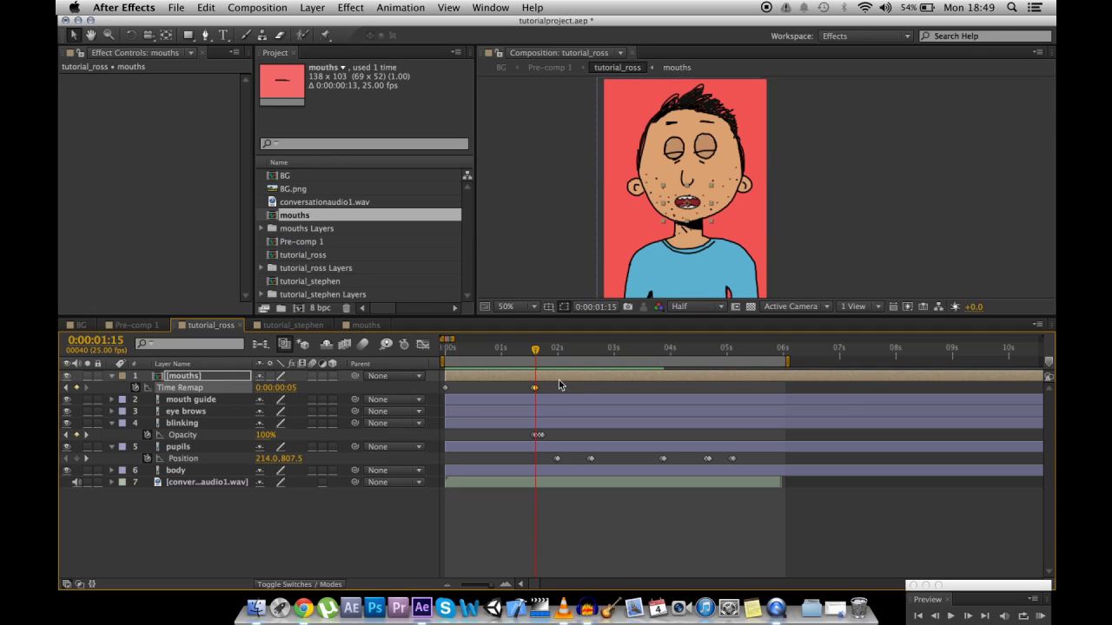
Step frame by frame between 0:00:01:14 and 0:00:01:19 to examine how the mouth changes
{"action": "key", "text": "Page_Down"}
{"action": "key", "text": "Page_Down"}
{"action": "key", "text": "Page_Down"}
{"action": "key", "text": "Page_Down"}
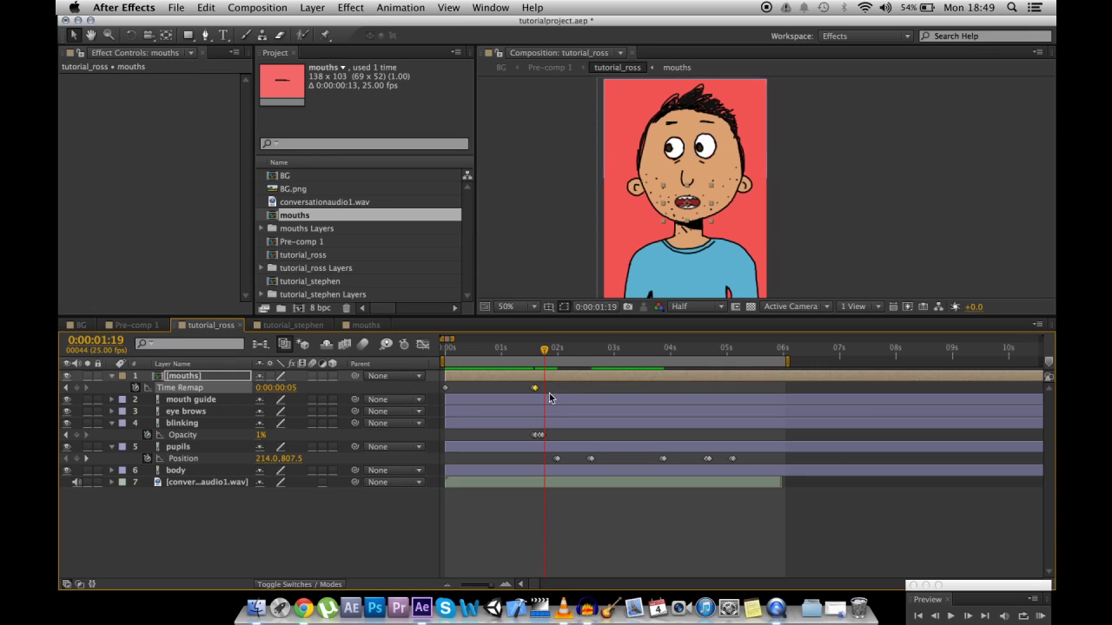
{"action": "key", "text": "Page_Up"}
{"action": "key", "text": "Page_Up"}
{"action": "key", "text": "Page_Up"}
{"action": "key", "text": "Page_Up"}
{"action": "key", "text": "Page_Up"}
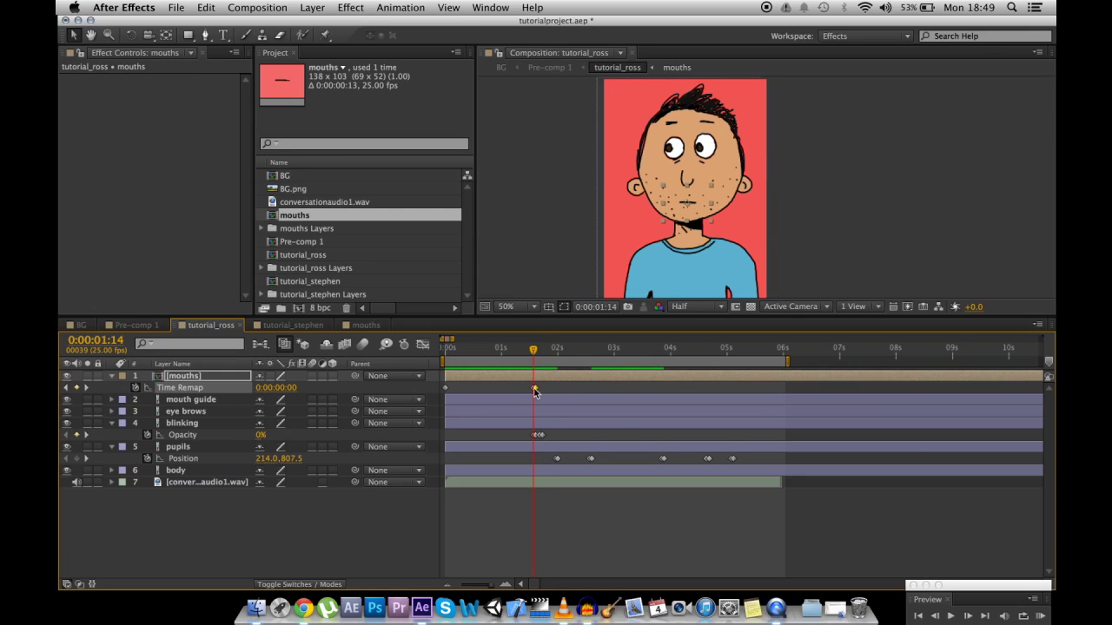
{"action": "key", "text": "Page_Down"}
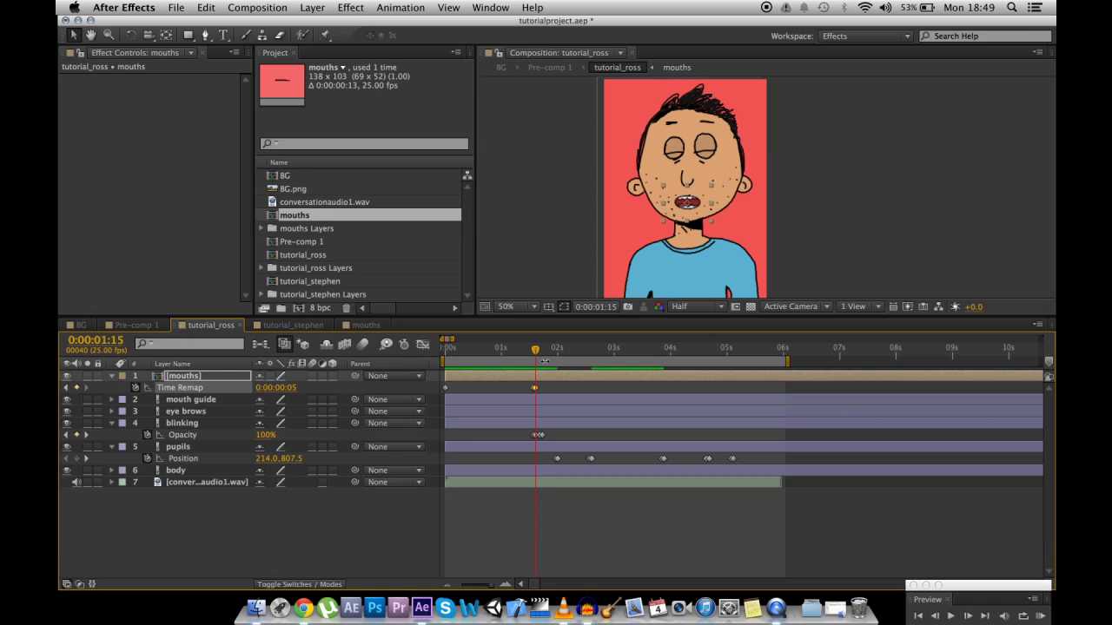
Convert all of the mouths layer's Time Remap keyframes to hold keyframes
{"action": "left_click_drag", "start_coordinate": [546, 392], "coordinate": [414, 377]}
{"action": "right_click", "coordinate": [535, 392]}
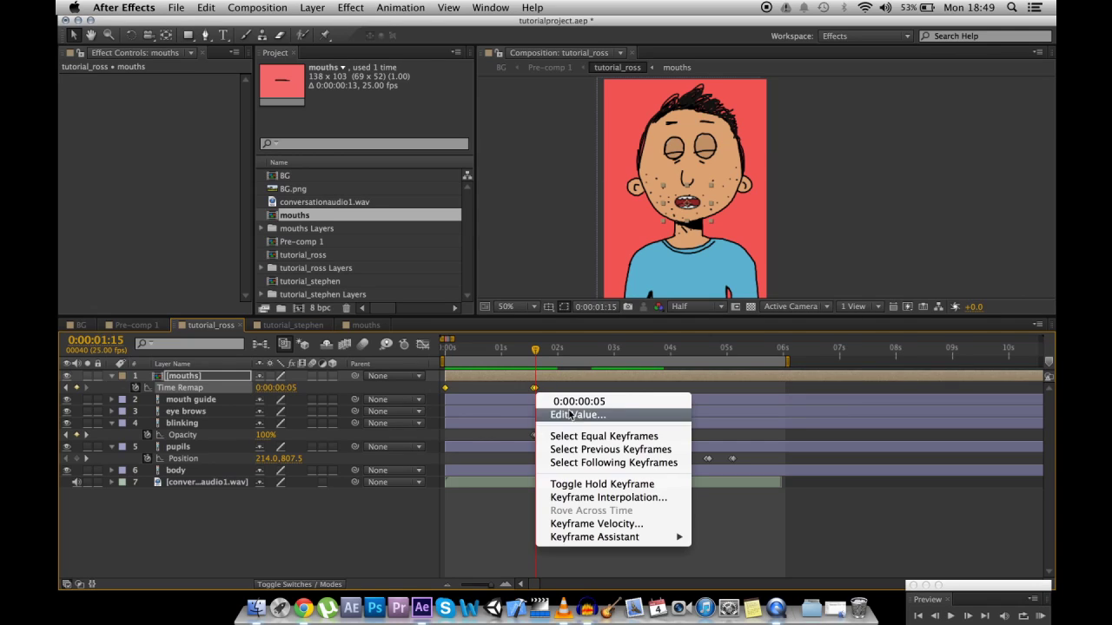
{"action": "left_click", "coordinate": [600, 484]}
Delete the redundant Time Remap keyframe at 0:00:01:14, keeping the one at 0:00:01:15
{"action": "left_click", "coordinate": [532, 350]}
{"action": "left_click_drag", "start_coordinate": [532, 350], "coordinate": [441, 352]}
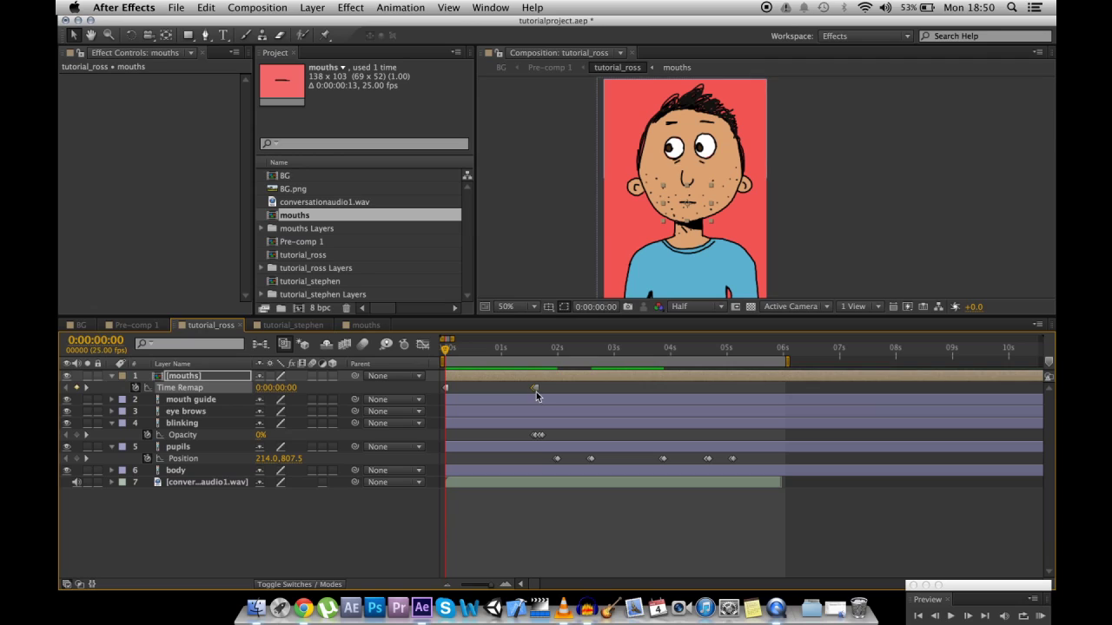
{"action": "left_click_drag", "start_coordinate": [531, 392], "coordinate": [524, 397]}
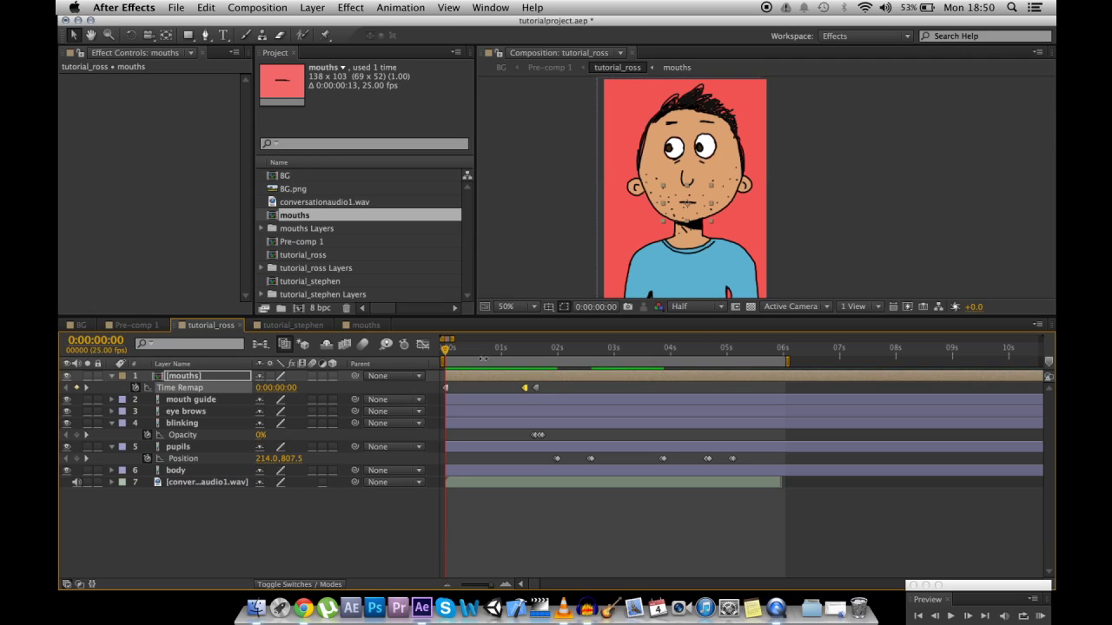
{"action": "key", "text": "Delete"}
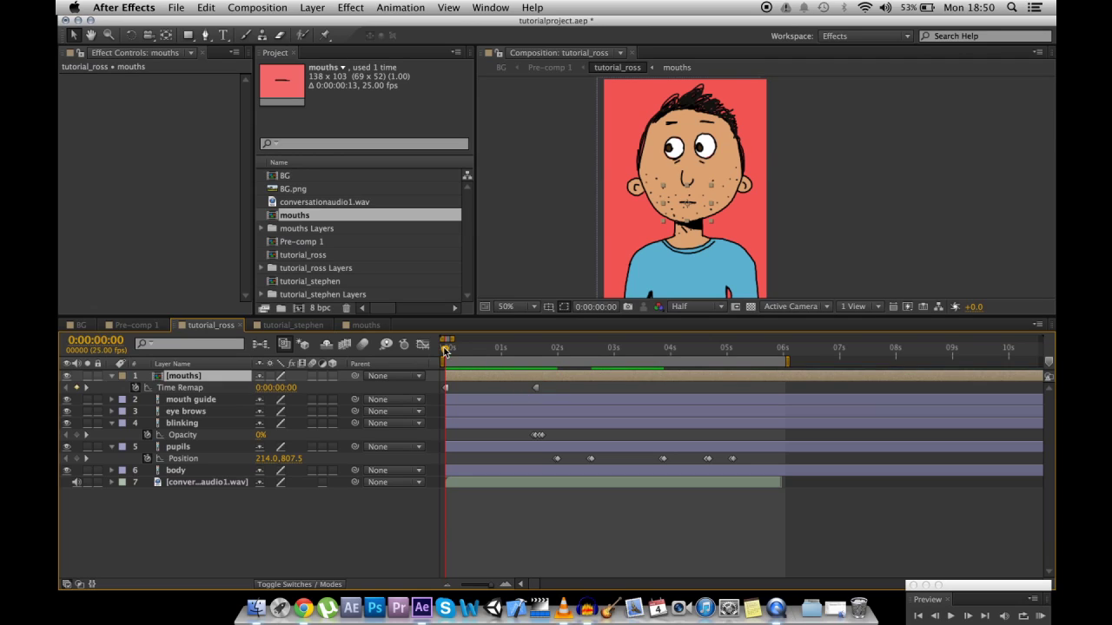
Set the mouths layer's Time Remap to 0:00:00:06 at 0:00:01:21 for the next mouth shape
{"action": "left_click", "coordinate": [535, 389]}
{"action": "left_click", "coordinate": [538, 350]}
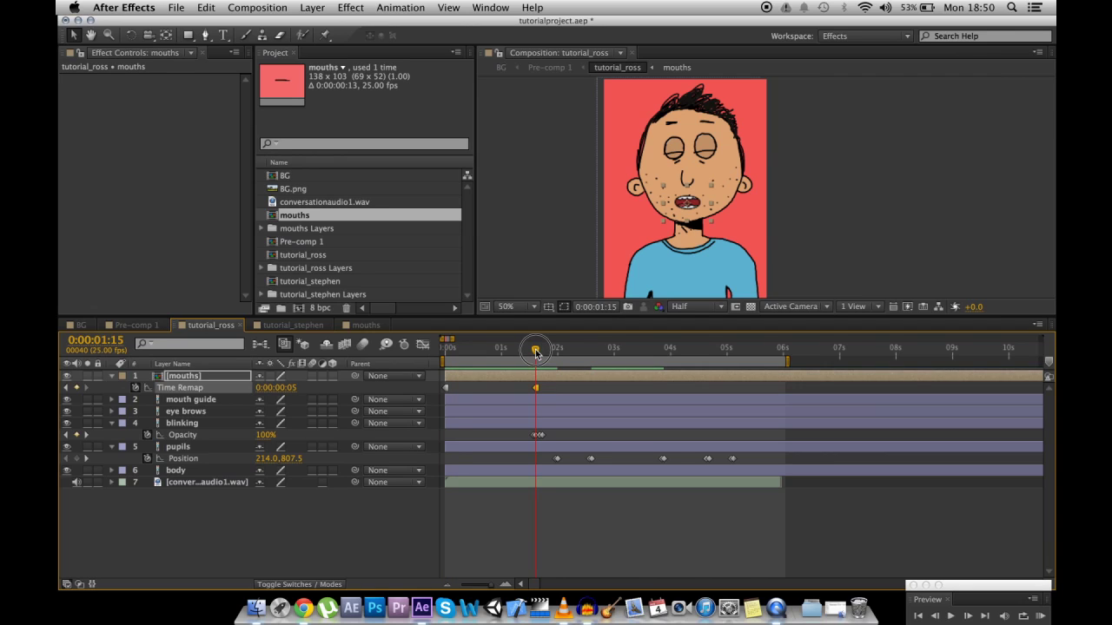
{"action": "mouse_move", "coordinate": [538, 350]}
{"action": "left_mouse_down"}
{"action": "mouse_move", "coordinate": [453, 350]}
{"action": "mouse_move", "coordinate": [549, 358]}
{"action": "left_mouse_up"}
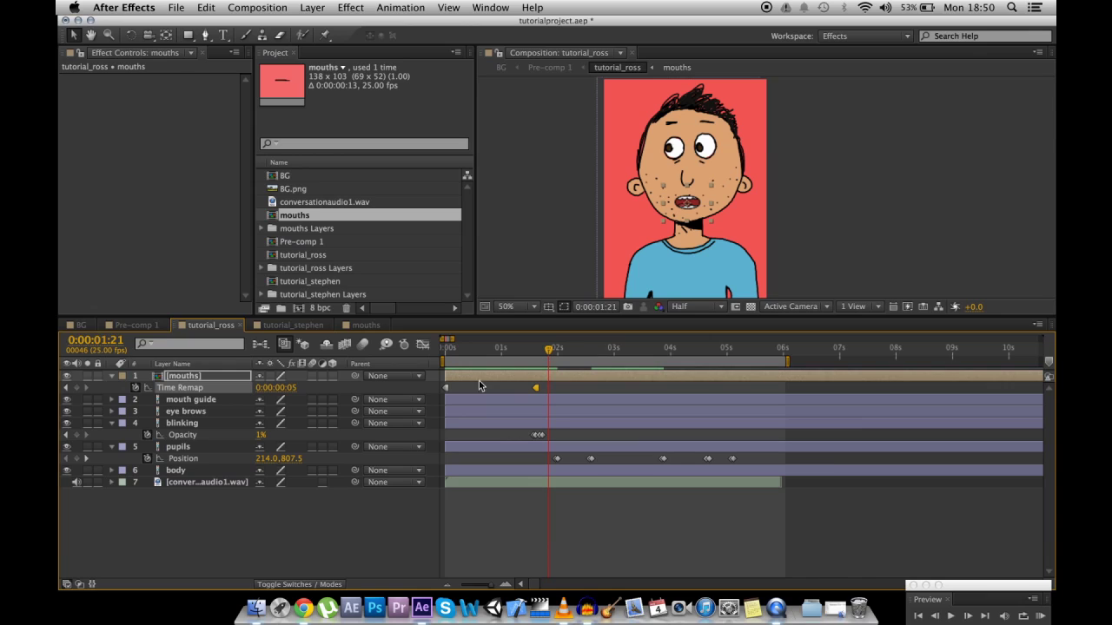
{"action": "left_click_drag", "start_coordinate": [292, 393], "coordinate": [290, 397]}
Keyframe the mouths layer's Time Remap to 0:00:00:13 at 0:00:02:01 and 0:00:00:02 at 0:00:02:06
{"action": "left_click_drag", "start_coordinate": [549, 351], "coordinate": [559, 351]}
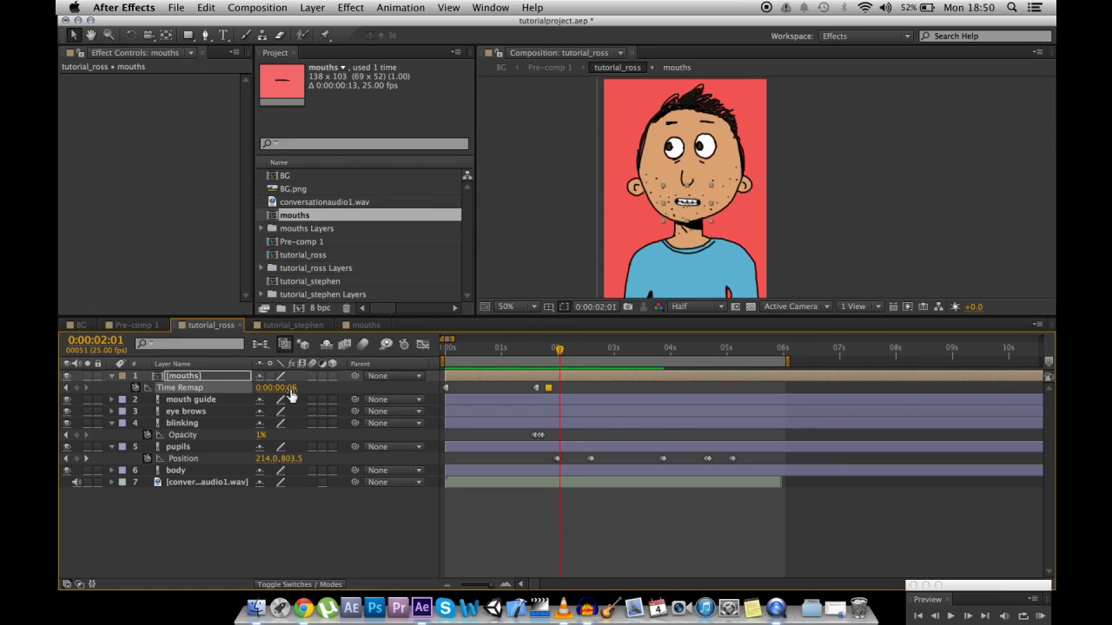
{"action": "left_click_drag", "start_coordinate": [292, 392], "coordinate": [304, 397]}
{"action": "left_click_drag", "start_coordinate": [560, 351], "coordinate": [570, 350]}
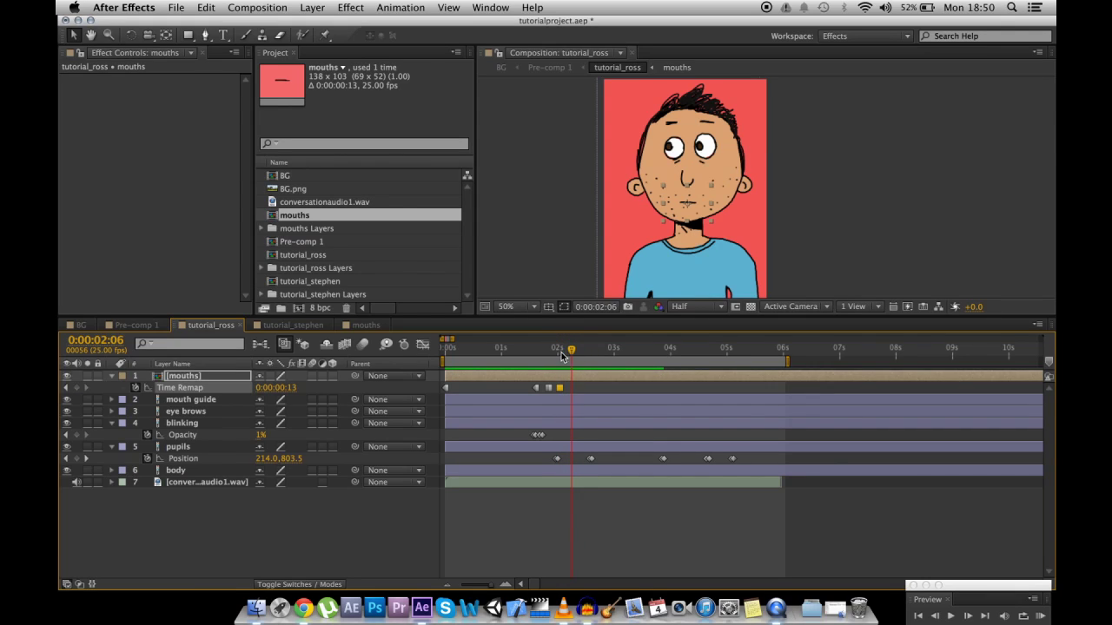
{"action": "left_click_drag", "start_coordinate": [280, 392], "coordinate": [284, 392]}
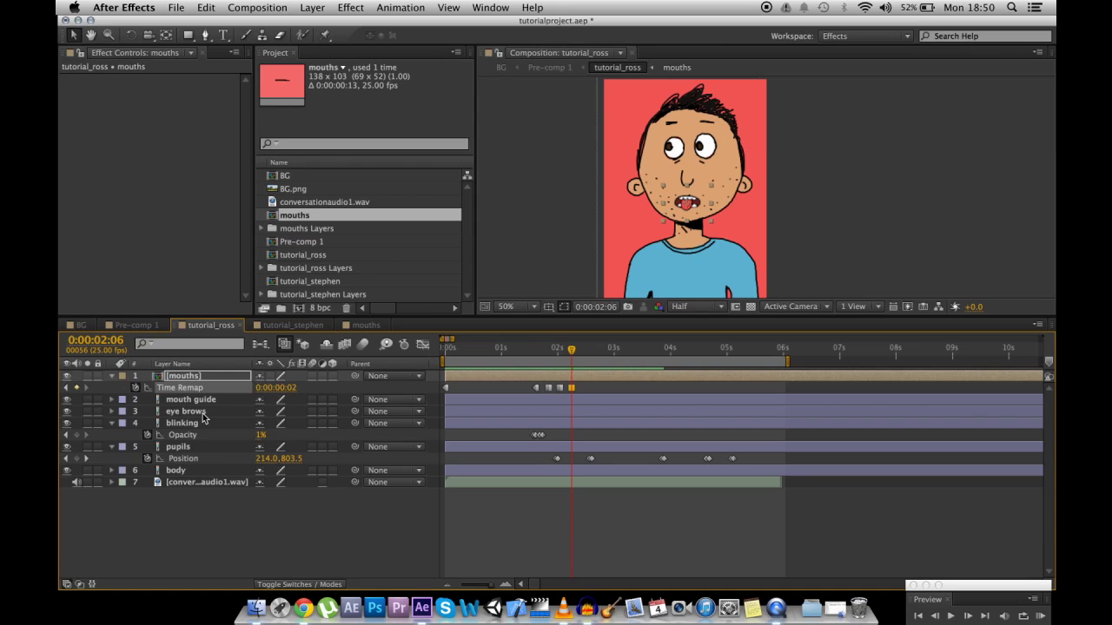
Hide the mouth guide layer and set the mouths layer's Time Remap to 0:00:00:05 at 0:00:02:06
{"action": "left_click", "coordinate": [67, 401]}
{"action": "left_click", "coordinate": [244, 378]}
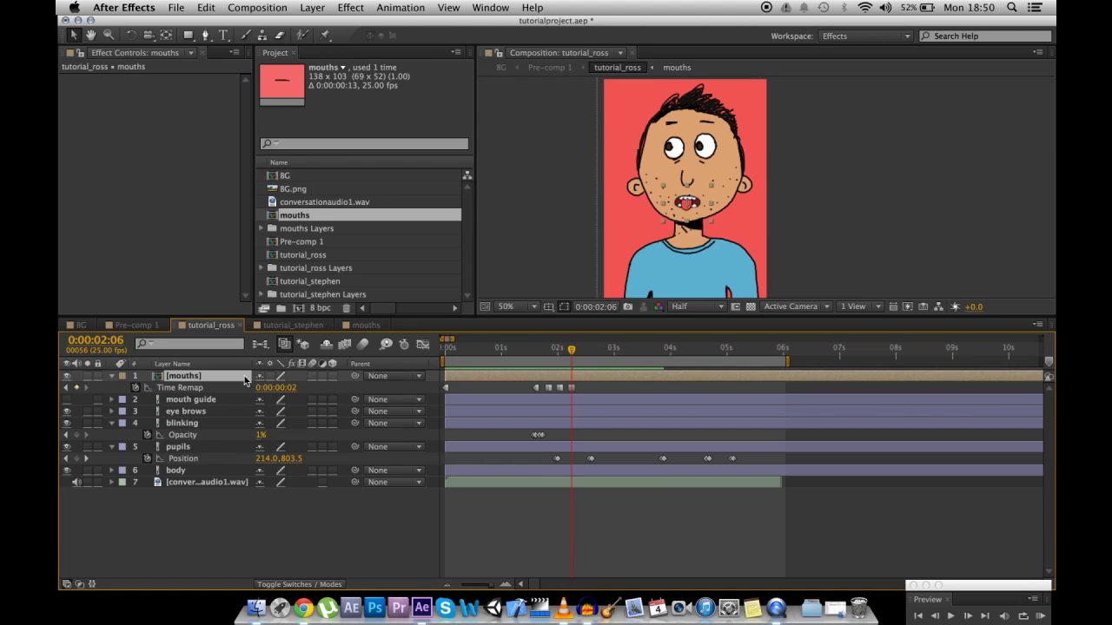
{"action": "left_click_drag", "start_coordinate": [293, 395], "coordinate": [286, 395]}
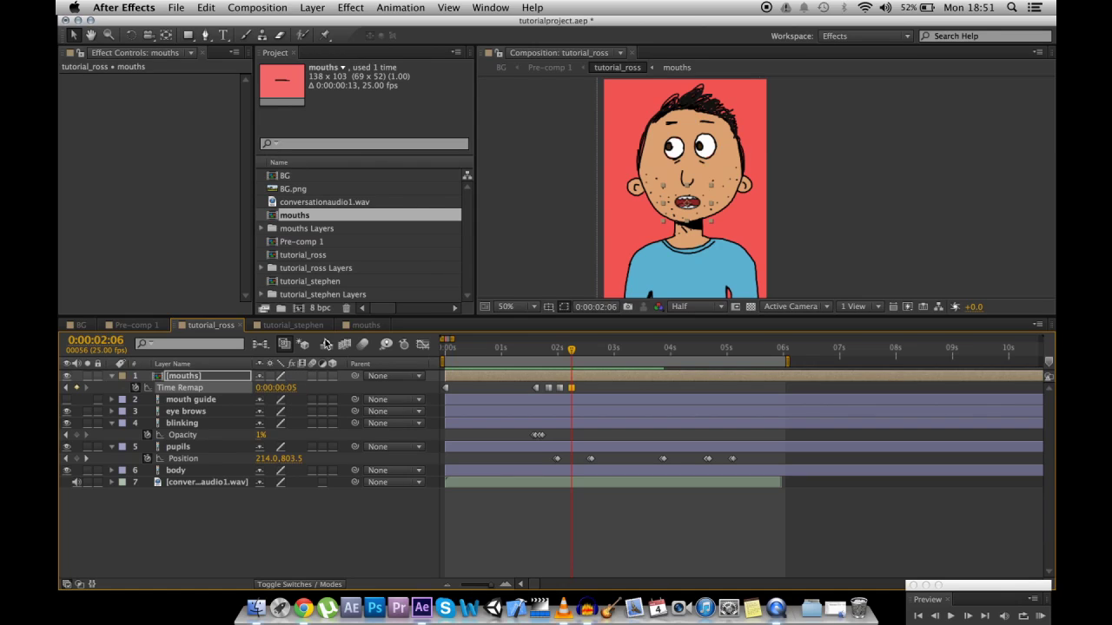
Lower the composition preview resolution to Quarter and keyframe the mouths layer's Time Remap to 0:00:00:06 at 0:00:02:09
{"action": "mouse_move", "coordinate": [573, 353]}
{"action": "left_mouse_down"}
{"action": "mouse_move", "coordinate": [563, 354]}
{"action": "mouse_move", "coordinate": [580, 355]}
{"action": "left_mouse_up"}
{"action": "left_click_drag", "start_coordinate": [686, 307], "coordinate": [695, 381]}
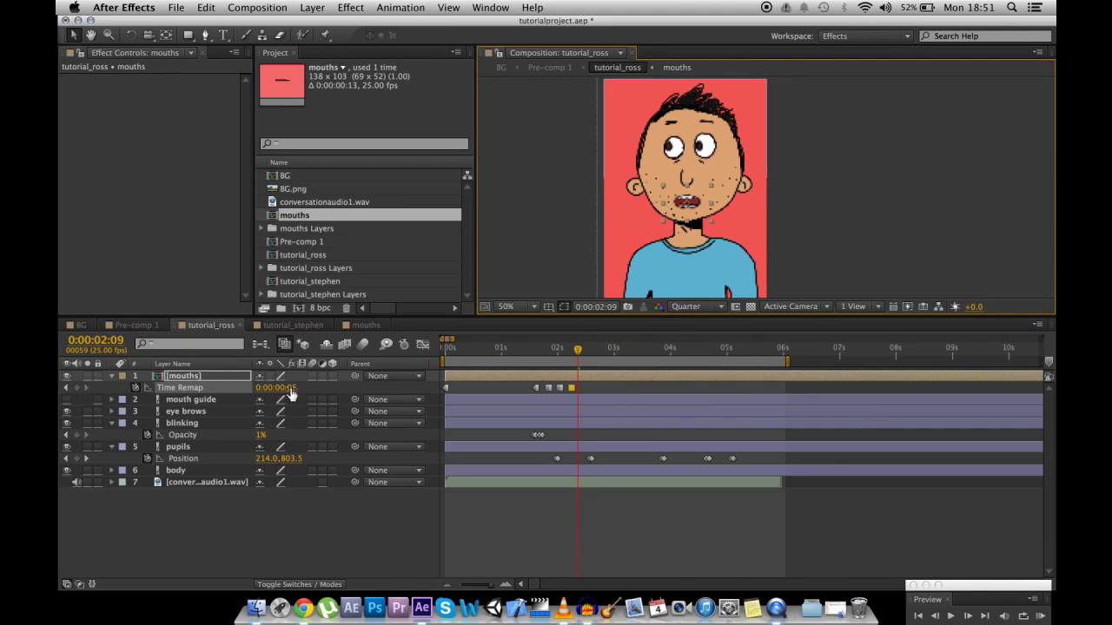
{"action": "left_click_drag", "start_coordinate": [293, 393], "coordinate": [383, 391]}
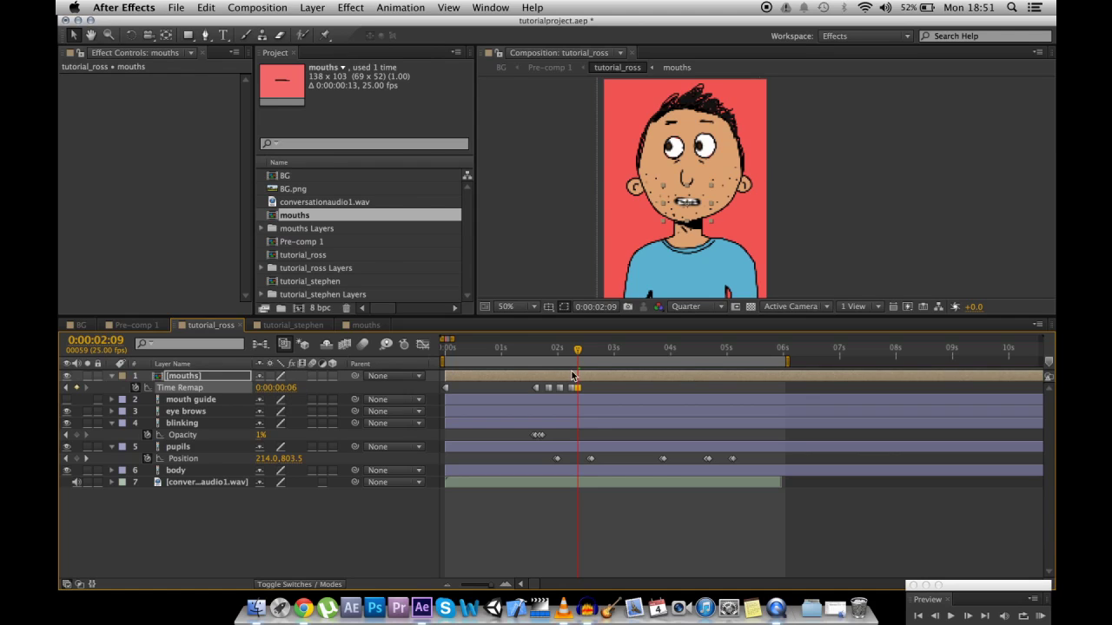
Keyframe the mouths layer's Time Remap to 0:00:00:07 at about 0:00:02:13 and 0:00:00:04 one frame further on
{"action": "left_click_drag", "start_coordinate": [576, 355], "coordinate": [587, 352]}
{"action": "left_click_drag", "start_coordinate": [277, 395], "coordinate": [295, 397]}
{"action": "left_click_drag", "start_coordinate": [584, 354], "coordinate": [590, 355]}
{"action": "left_click_drag", "start_coordinate": [283, 395], "coordinate": [427, 393]}
{"action": "left_click", "coordinate": [291, 388]}
{"action": "type", "text": "4"}
Keyframe the mouths layer's Time Remap to the wide-open mouth at 0:00:02:16 and to 0:00:00:00 at 0:00:03:02
{"action": "left_click_drag", "start_coordinate": [588, 348], "coordinate": [594, 351]}
{"action": "key", "text": "Page_Down"}
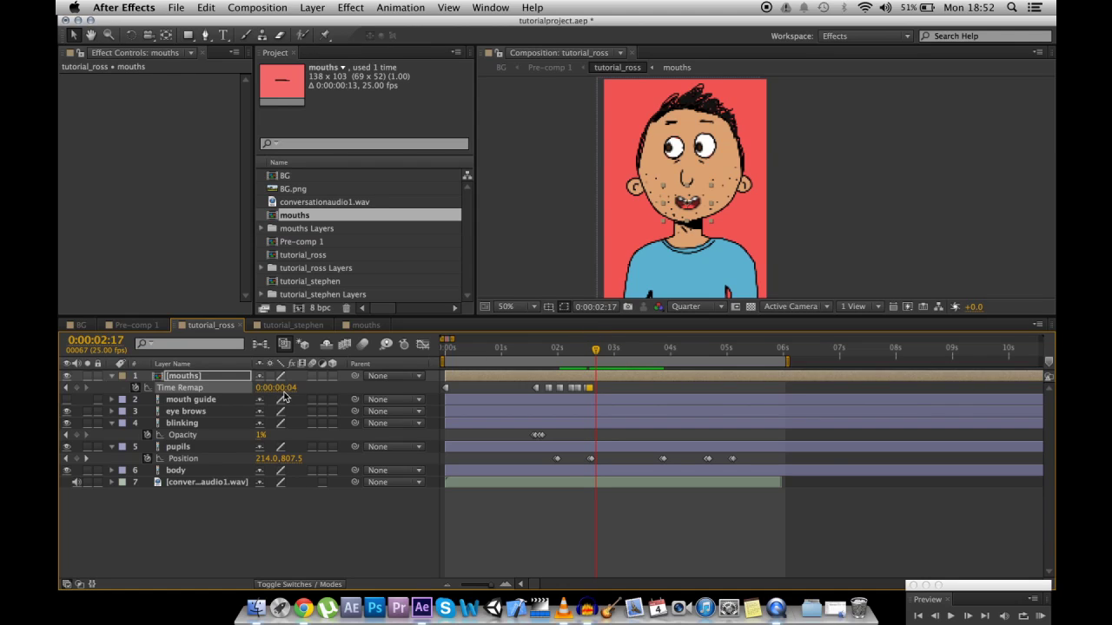
{"action": "left_click_drag", "start_coordinate": [289, 395], "coordinate": [292, 390]}
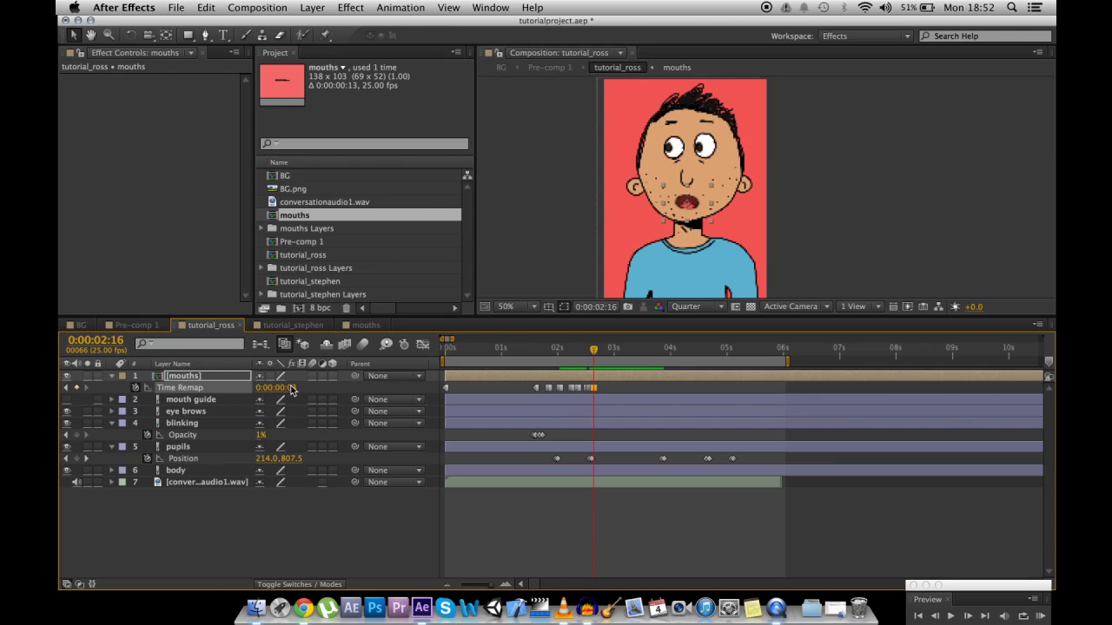
{"action": "left_click_drag", "start_coordinate": [593, 350], "coordinate": [618, 351]}
{"action": "left_click_drag", "start_coordinate": [285, 389], "coordinate": [265, 401]}
Shift all of the mouths layer's Time Remap keyframes after the initial one by one frame earlier
{"action": "left_click", "coordinate": [359, 516]}
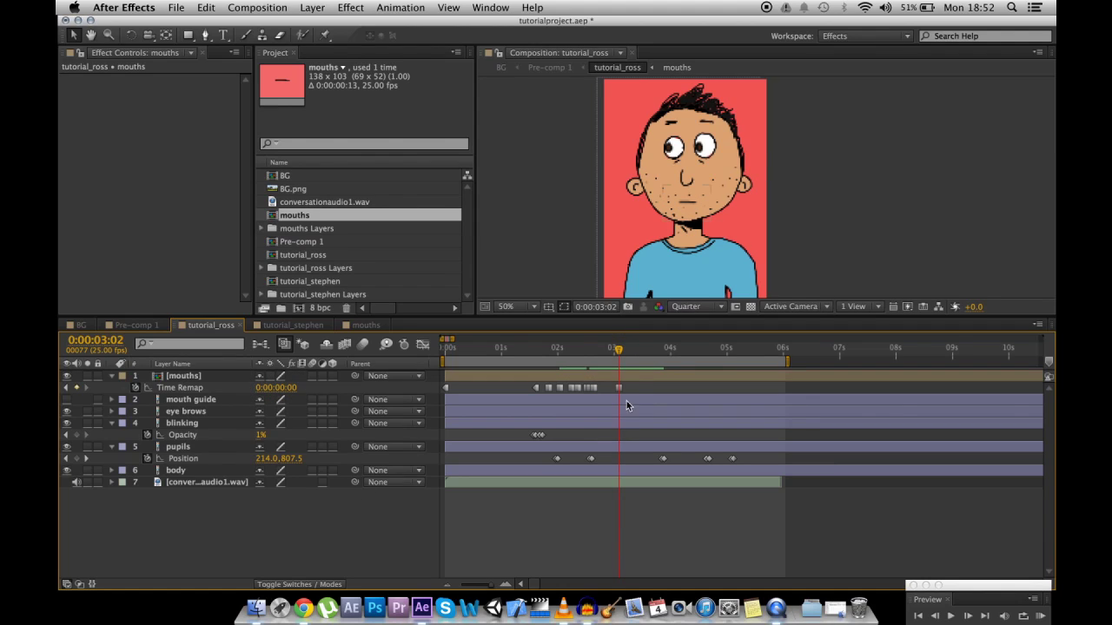
{"action": "left_click_drag", "start_coordinate": [618, 392], "coordinate": [521, 405]}
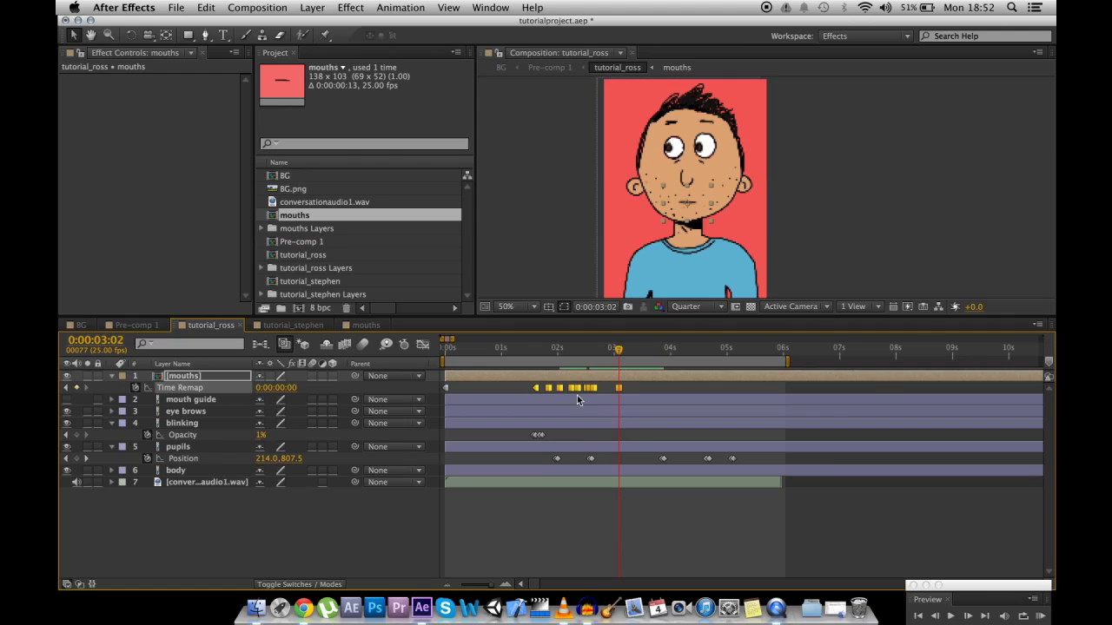
{"action": "key", "text": "alt+Left"}
Set the work area from 0:00:01:09 to 0:00:03:08 and play a RAM preview of the lip-sync
{"action": "left_click", "coordinate": [523, 350]}
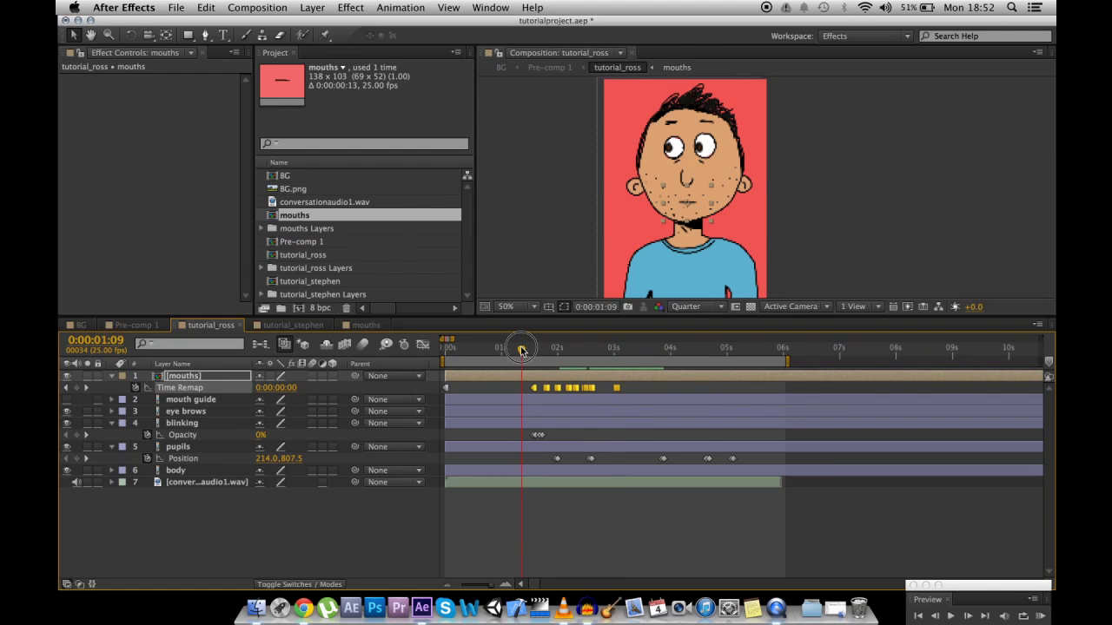
{"action": "key", "text": "b"}
{"action": "left_click", "coordinate": [633, 350]}
{"action": "key", "text": "n"}
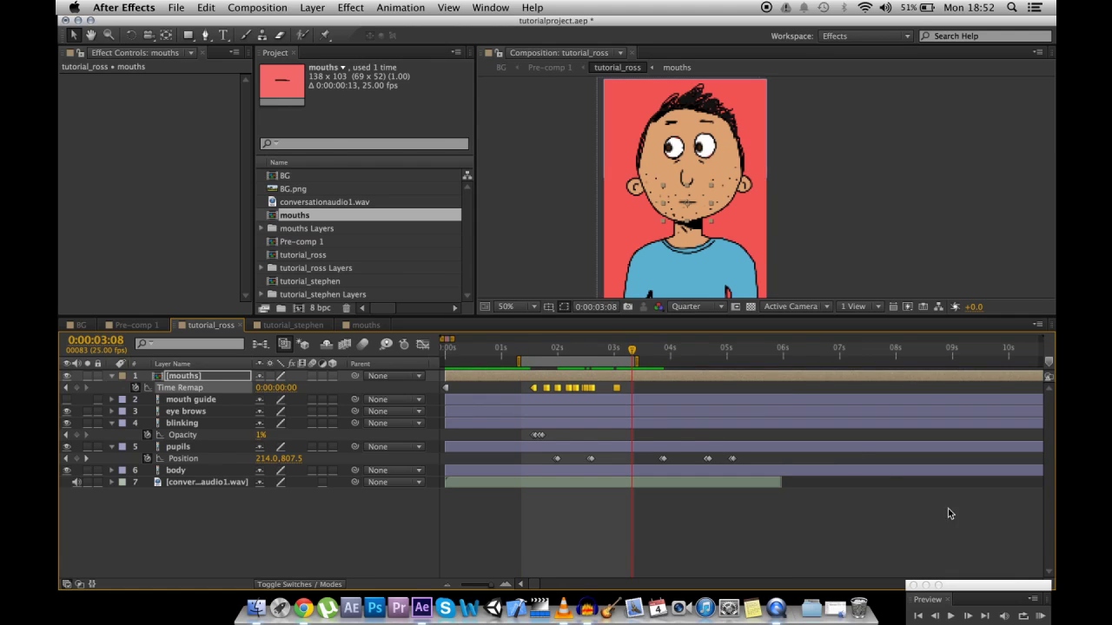
{"action": "left_click", "coordinate": [1039, 615]}
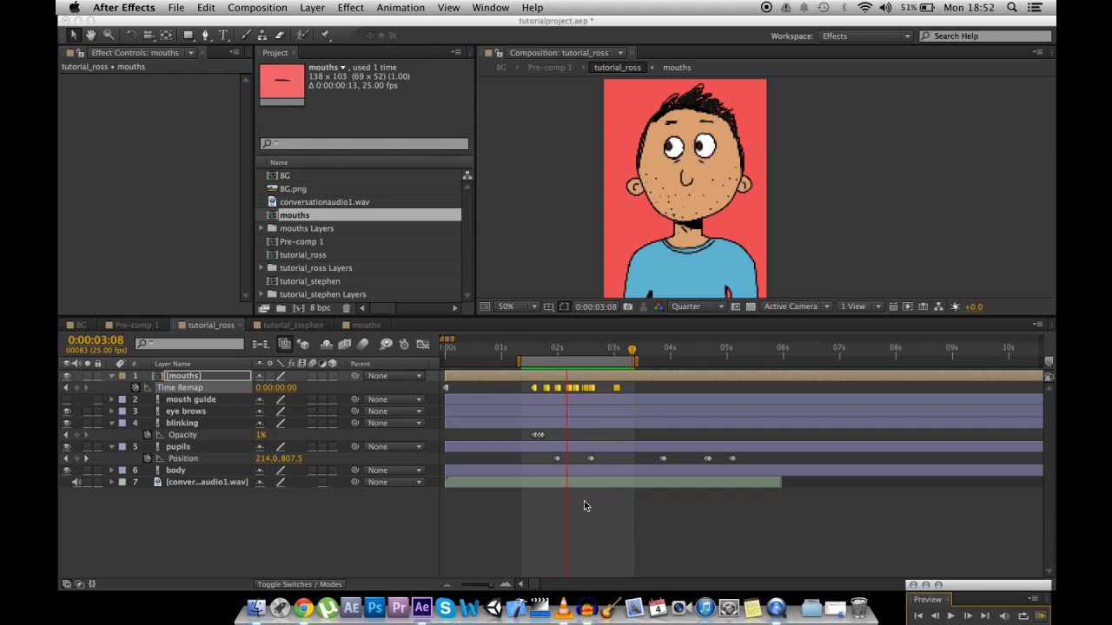
Change the Time Remap keyframe at 0:00:02:00 on the mouths layer to 0:00:00:00
{"action": "left_click", "coordinate": [556, 353]}
{"action": "left_click_drag", "start_coordinate": [556, 353], "coordinate": [558, 353]}
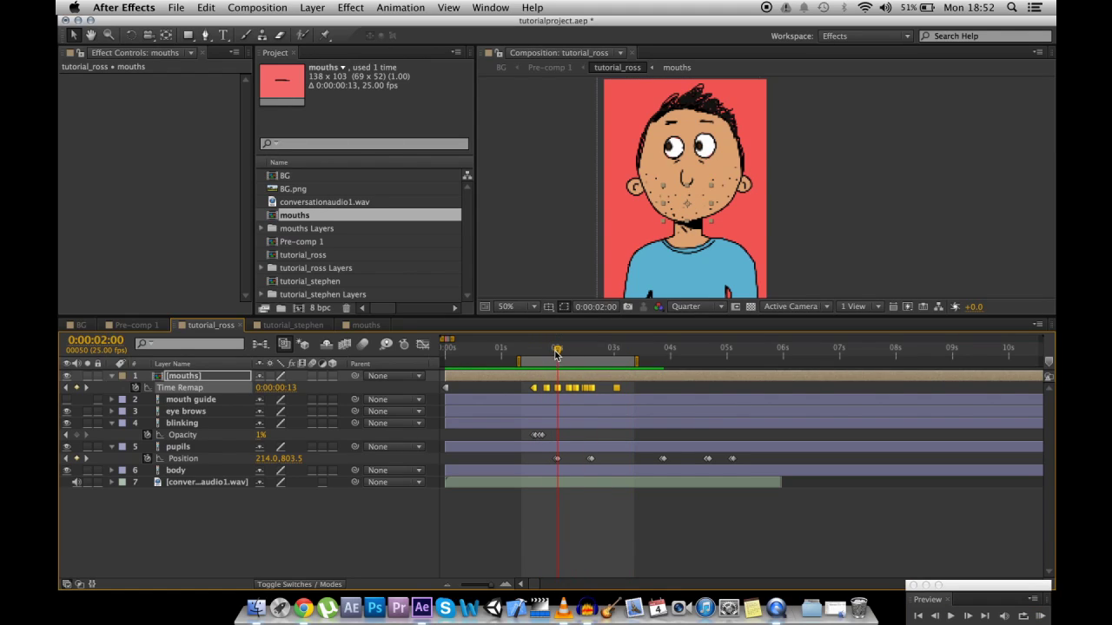
{"action": "left_click", "coordinate": [557, 388]}
{"action": "left_click", "coordinate": [292, 388]}
{"action": "type", "text": "0"}
{"action": "key", "text": "Return"}
Move the last three Time Remap keyframes, after 0:00:02:12, one frame later and preview the lip-sync
{"action": "left_click_drag", "start_coordinate": [558, 351], "coordinate": [585, 351]}
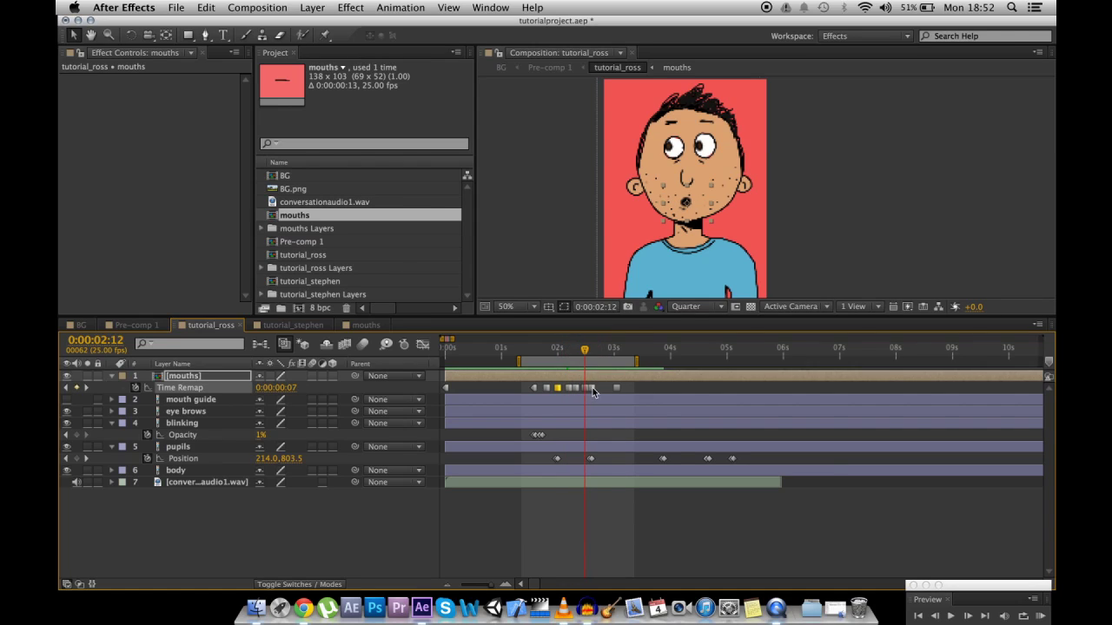
{"action": "left_click", "coordinate": [504, 578]}
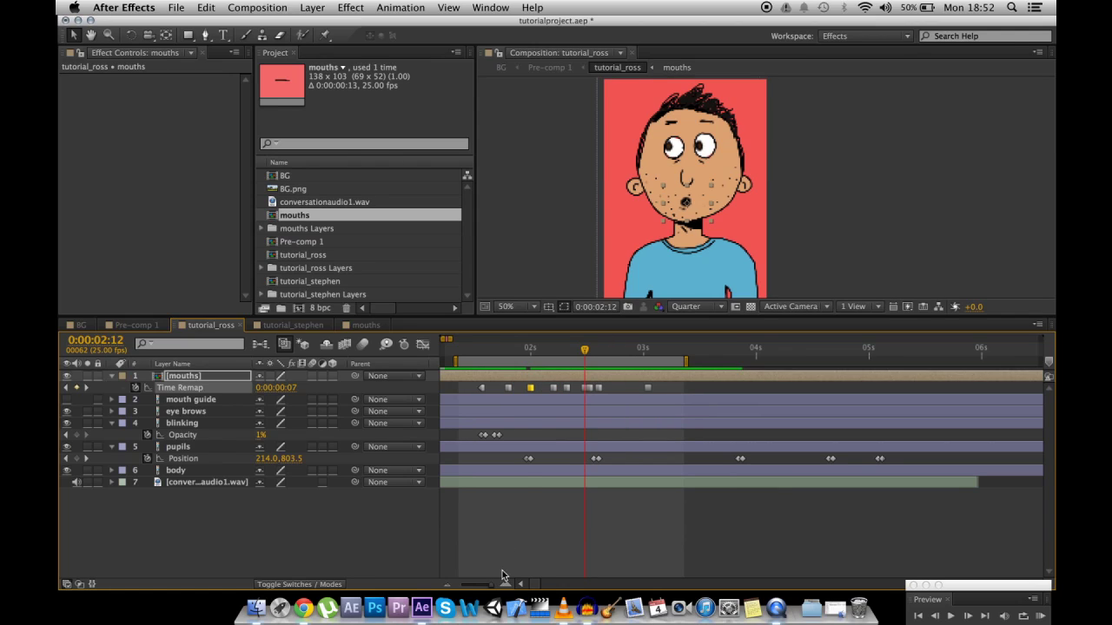
{"action": "left_click_drag", "start_coordinate": [656, 381], "coordinate": [575, 412]}
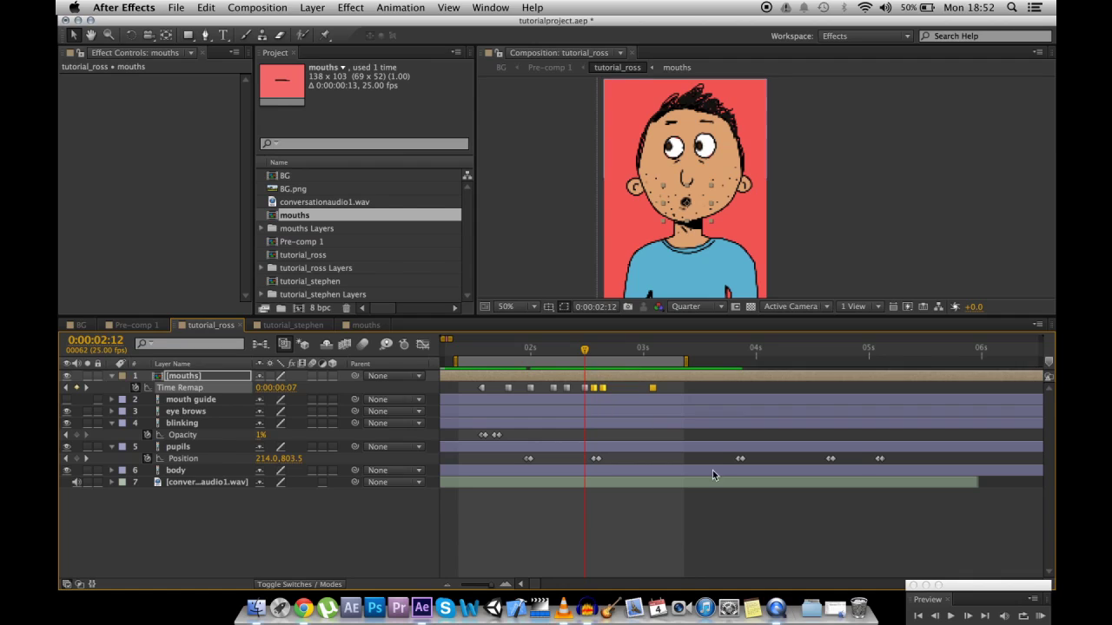
{"action": "left_click", "coordinate": [1041, 617]}
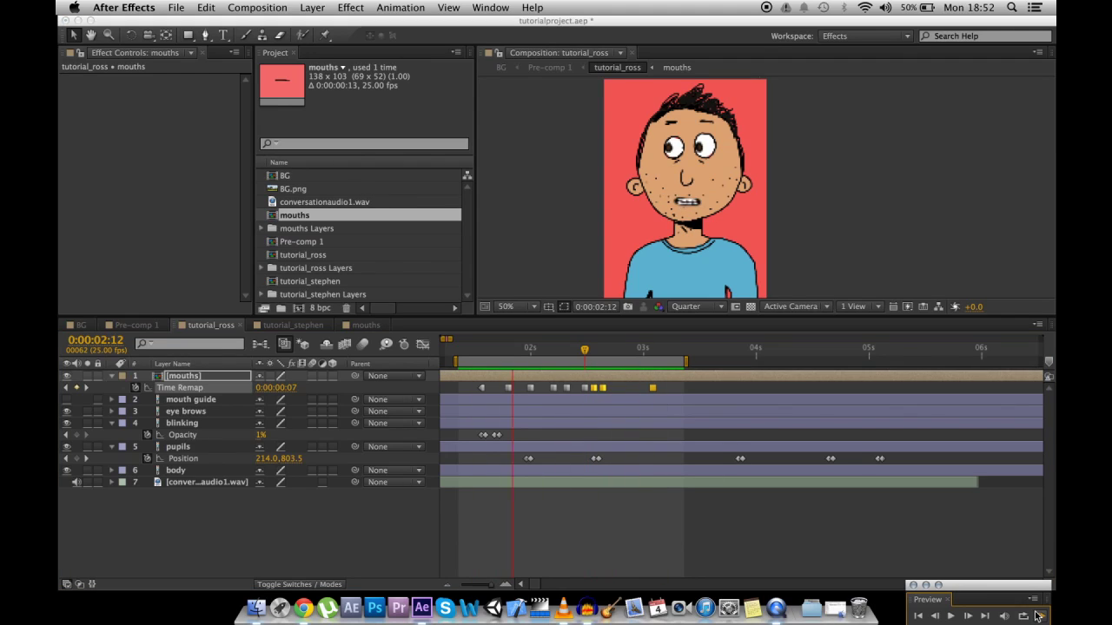
Move the Time Remap keyframe at 0:00:02:12 and its successor one frame earlier, the following one a frame later, and preview the result
{"action": "left_click", "coordinate": [584, 387]}
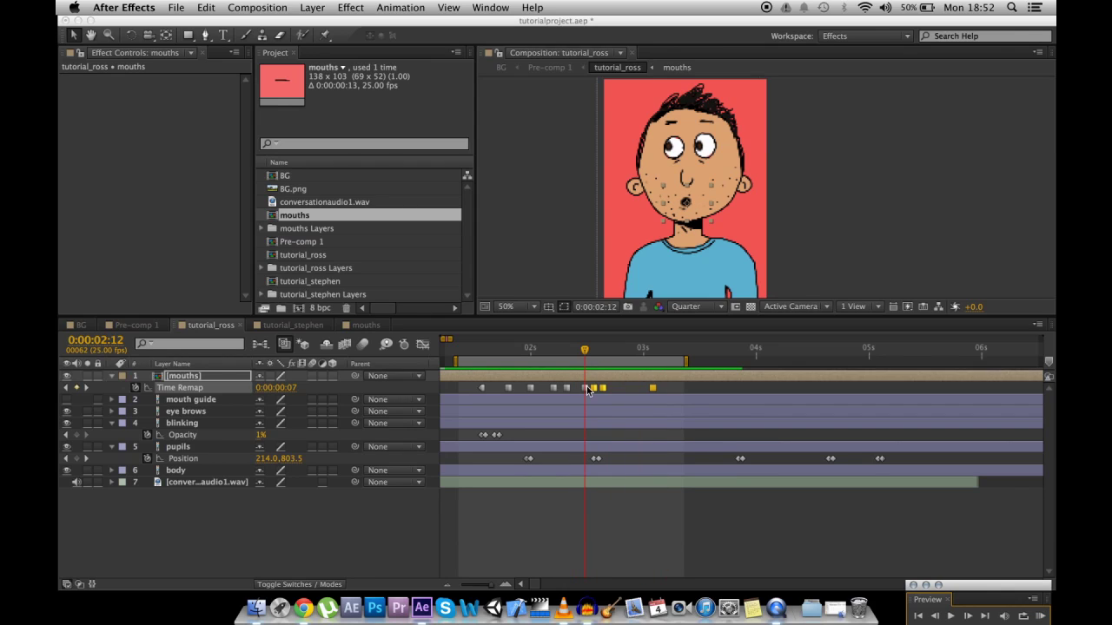
{"action": "left_click", "coordinate": [582, 387]}
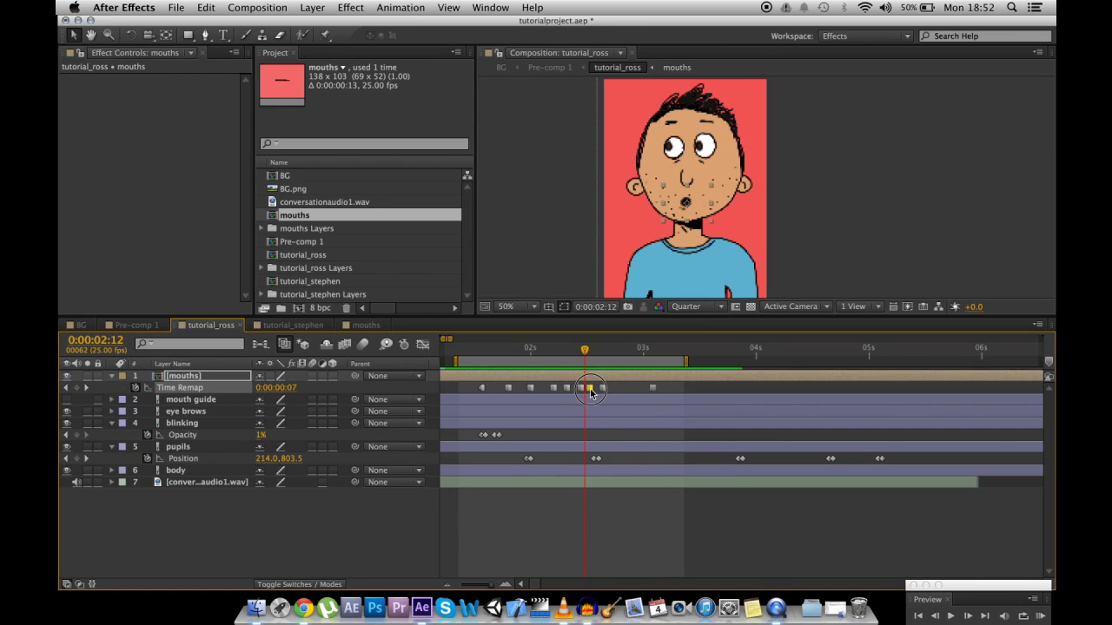
{"action": "left_click", "coordinate": [1043, 619]}
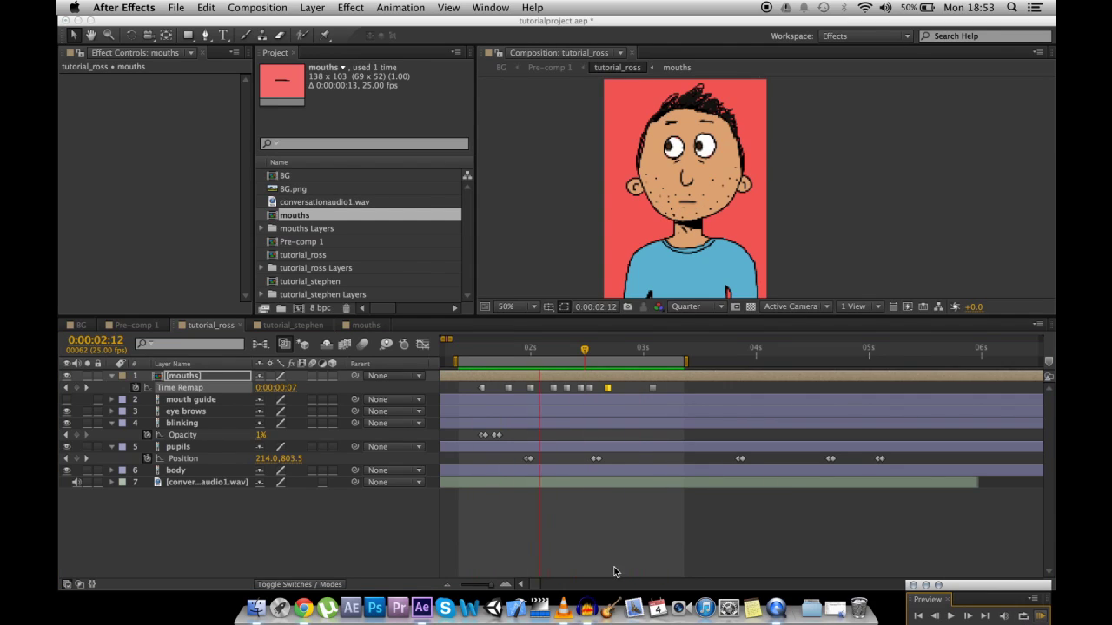
{"action": "left_click", "coordinate": [619, 530]}
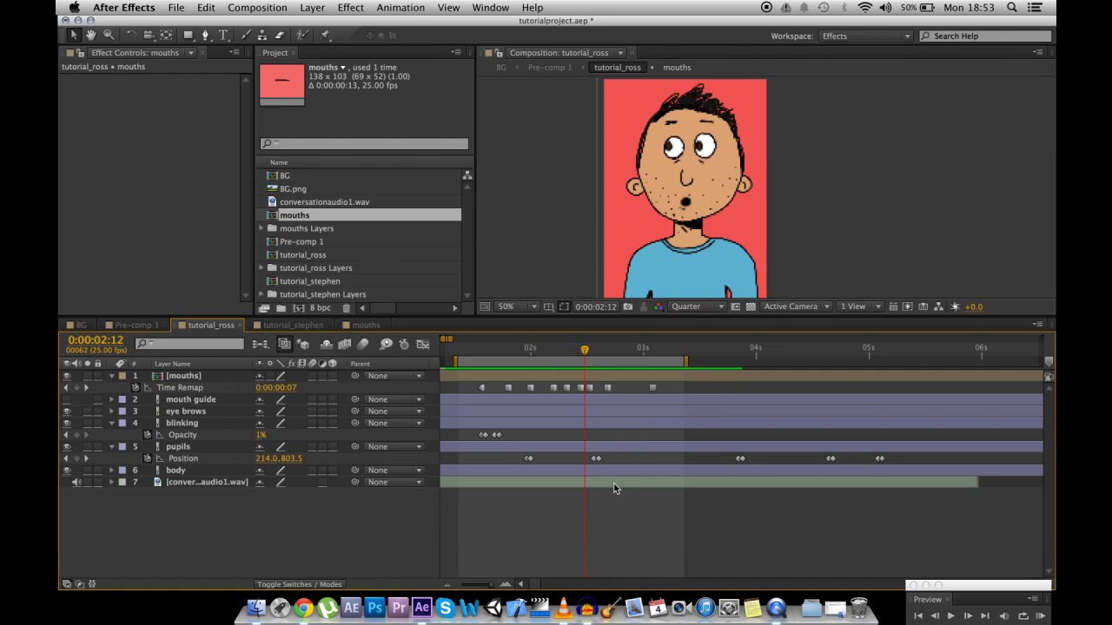
Keyframe the mouths layer's Time Remap to 0:00:00:07 at 0:00:03:21 and 0:00:00:04 at 0:00:03:23
{"action": "left_click", "coordinate": [666, 350]}
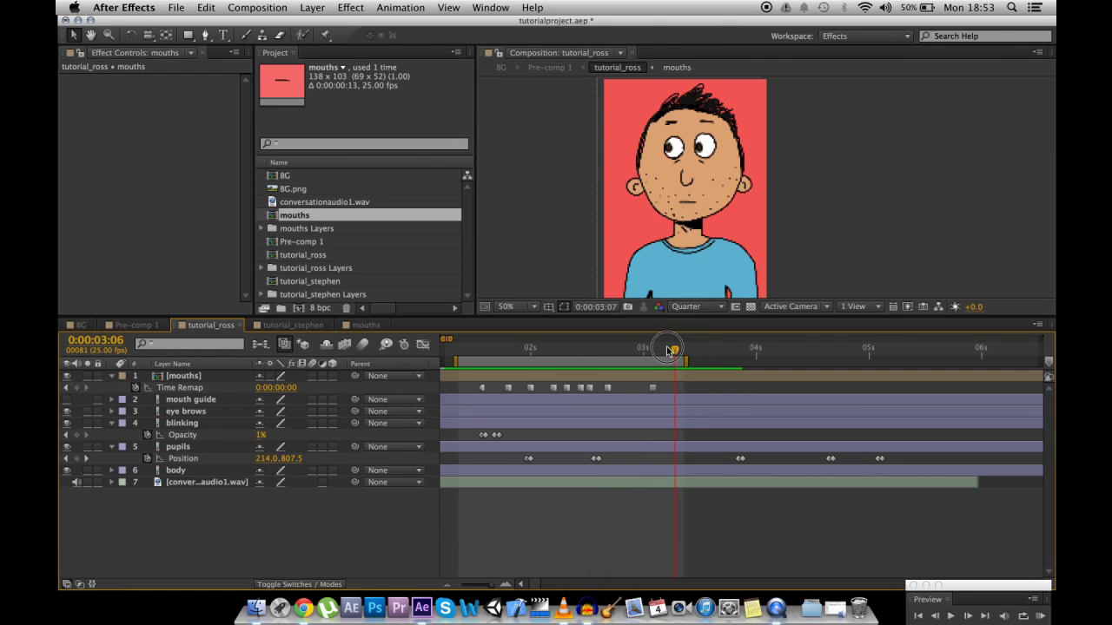
{"action": "left_click_drag", "start_coordinate": [668, 351], "coordinate": [738, 350]}
{"action": "left_click", "coordinate": [278, 388]}
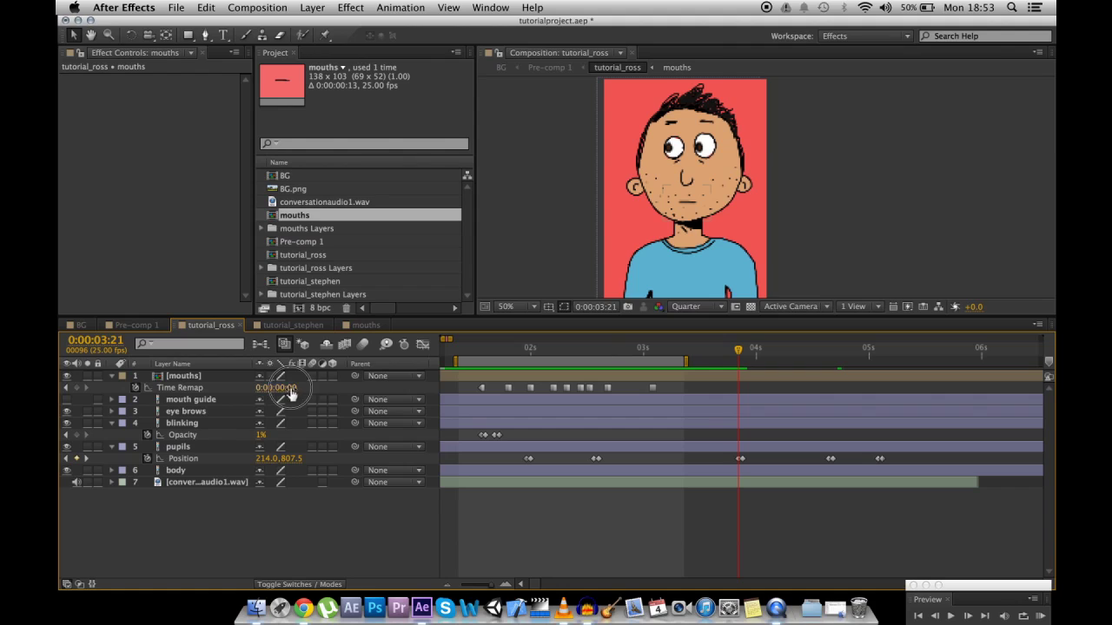
{"action": "type", "text": "7"}
{"action": "key", "text": "Return"}
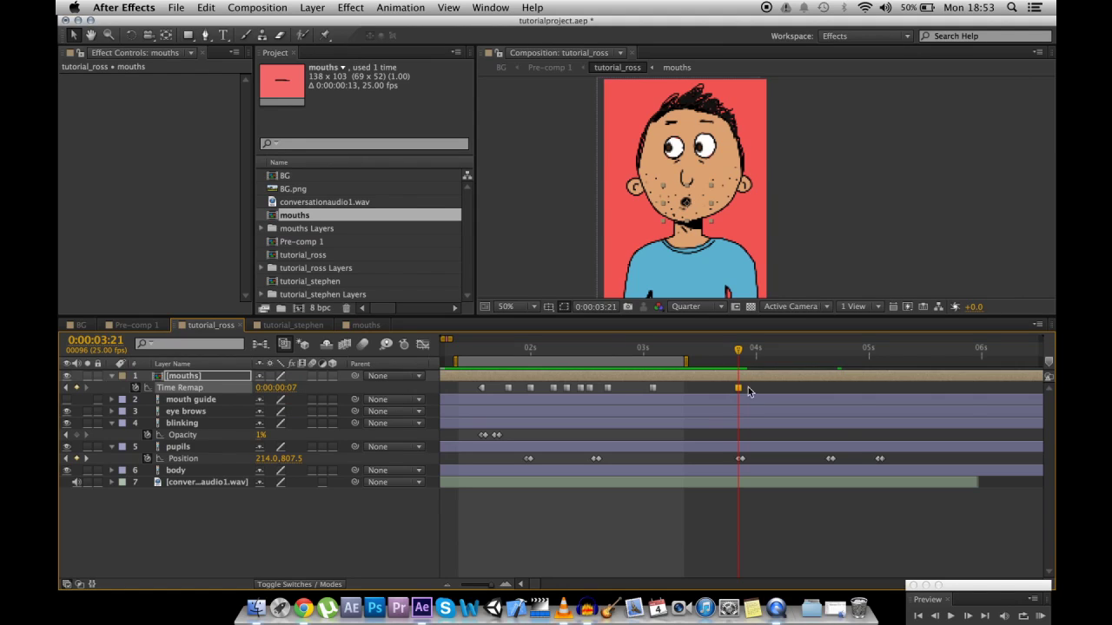
{"action": "left_click_drag", "start_coordinate": [741, 355], "coordinate": [748, 350]}
{"action": "left_click", "coordinate": [287, 387]}
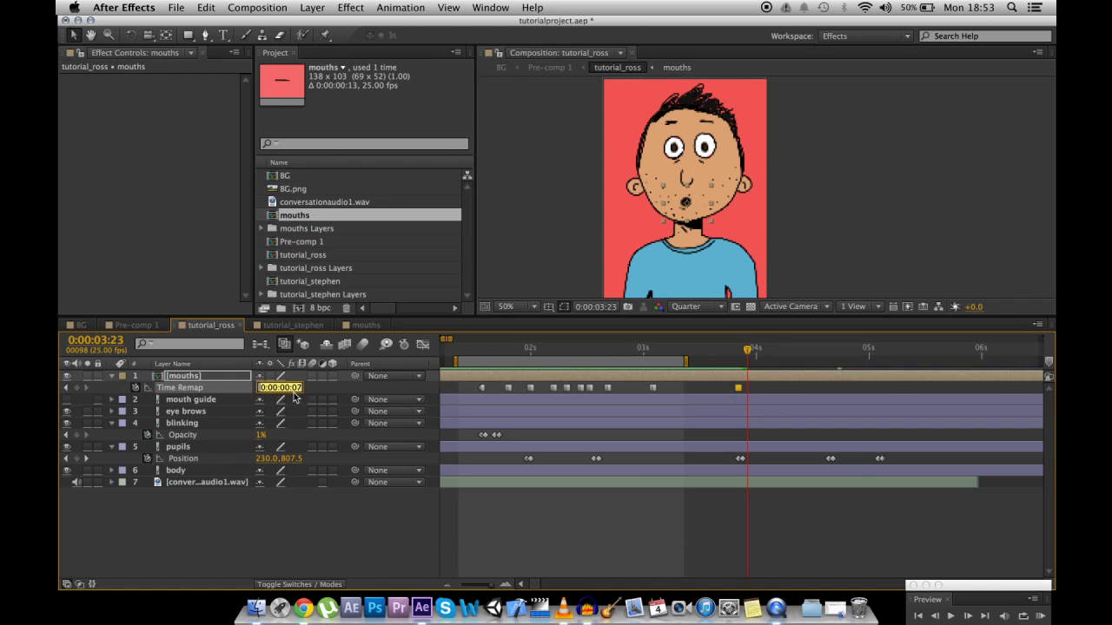
{"action": "type", "text": "4"}
{"action": "key", "text": "Return"}
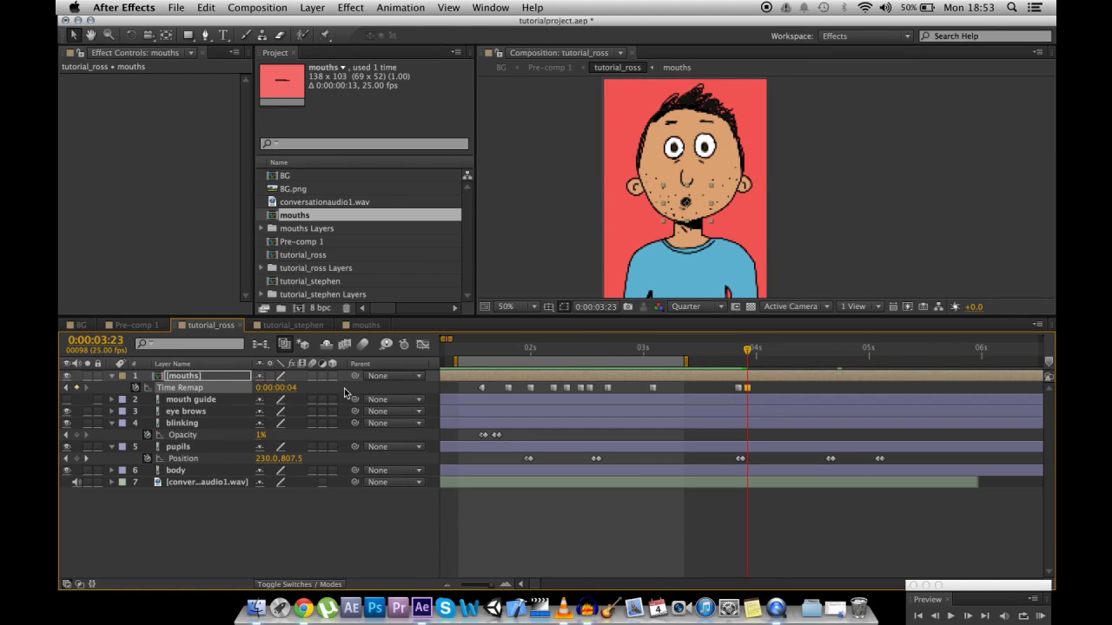
Keyframe the mouths layer's Time Remap to 0:00:00:07 at 0:00:04:01 and save the project
{"action": "left_click_drag", "start_coordinate": [751, 350], "coordinate": [759, 351]}
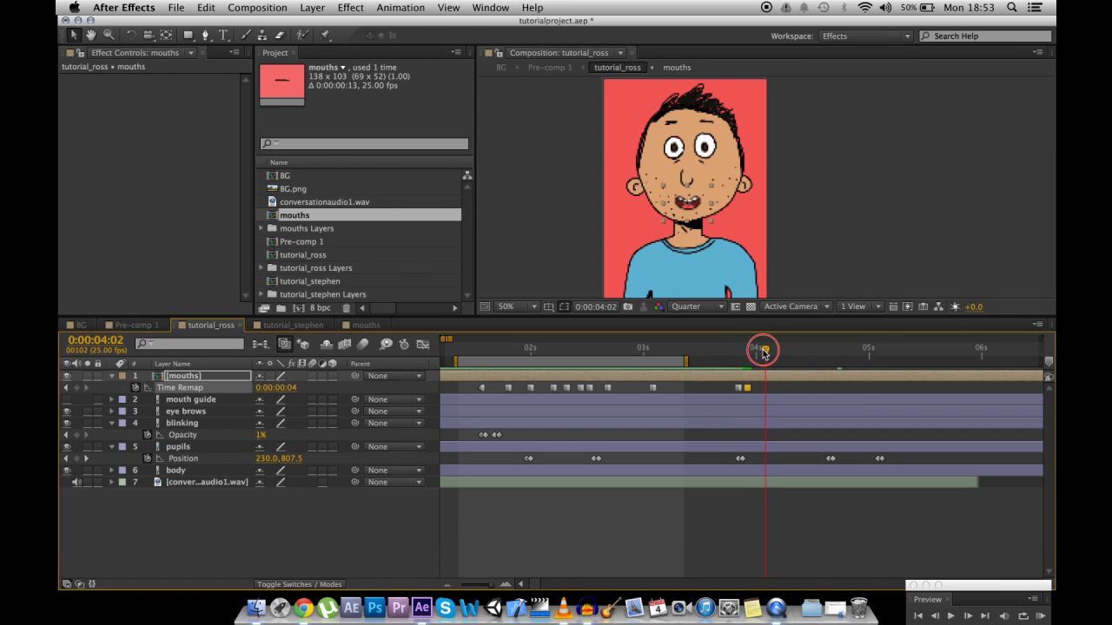
{"action": "left_click", "coordinate": [289, 389]}
{"action": "type", "text": "7"}
{"action": "key", "text": "Return"}
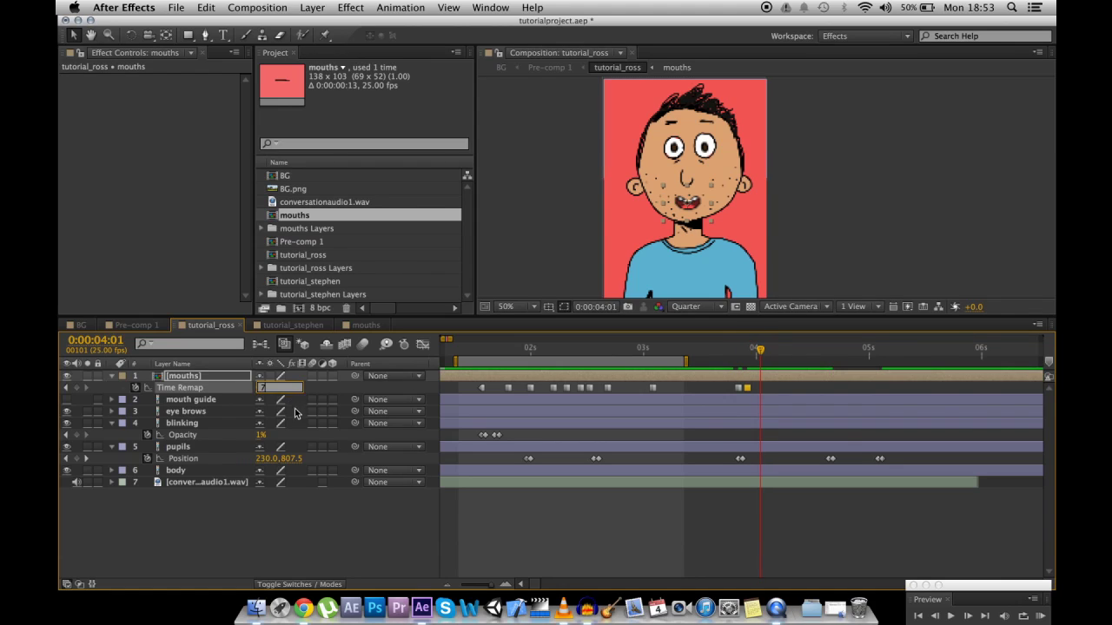
{"action": "key", "text": "super+s"}
Keyframe the mouths layer's Time Remap to 0:00:00:03 at 0:00:04:03
{"action": "left_click_drag", "start_coordinate": [761, 351], "coordinate": [769, 353]}
{"action": "left_click", "coordinate": [287, 391]}
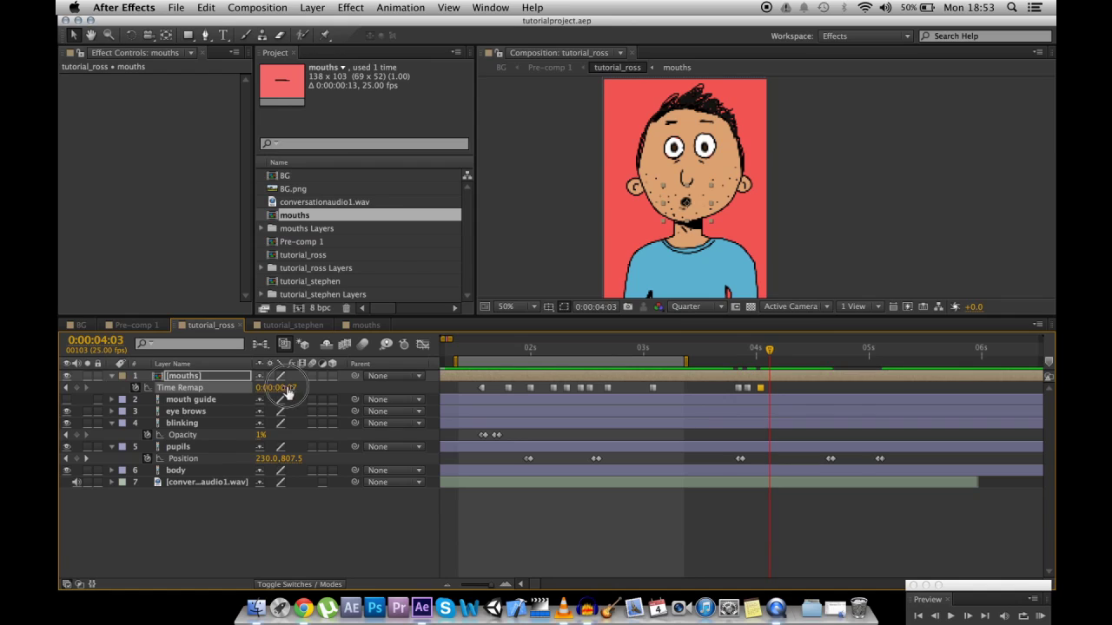
{"action": "type", "text": "3"}
{"action": "key", "text": "Return"}
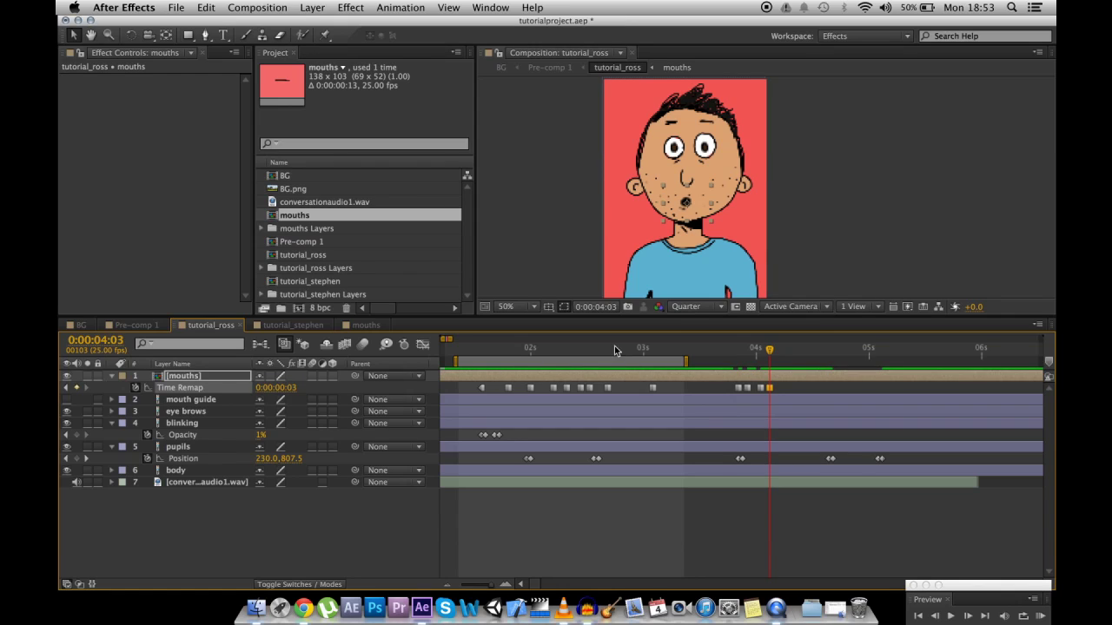
Try Time Remap 0:00:00:05 on the mouths layer at 0:00:04:05, and settle on 0:00:00:06 for that keyframe
{"action": "left_click_drag", "start_coordinate": [771, 353], "coordinate": [775, 352]}
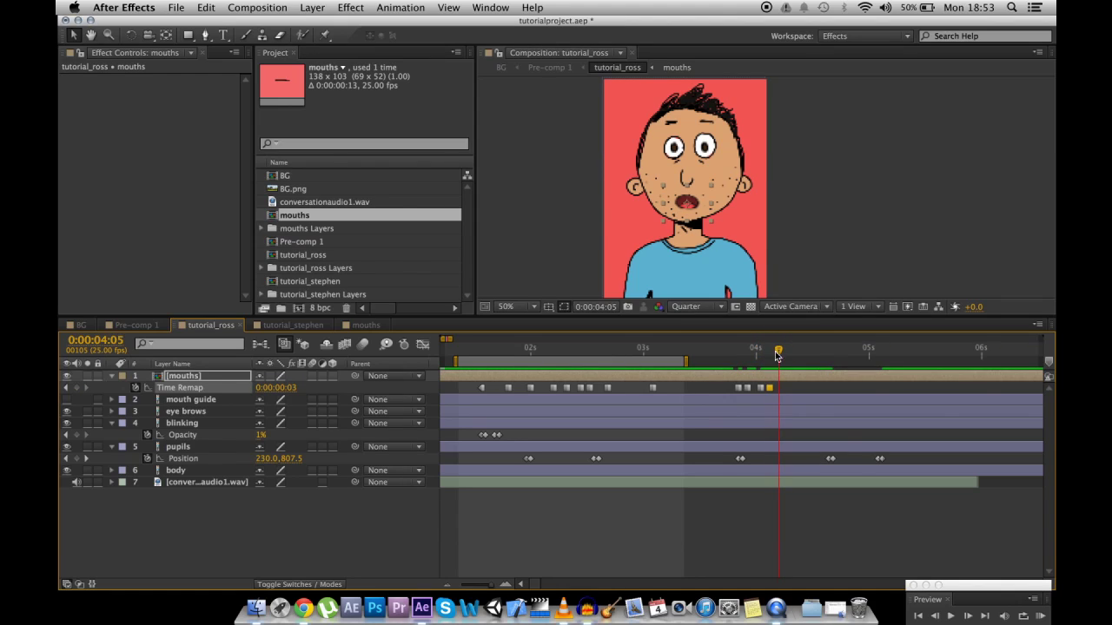
{"action": "key", "text": "Page_Down"}
{"action": "left_click", "coordinate": [288, 388]}
{"action": "type", "text": "5"}
{"action": "key", "text": "Return"}
{"action": "left_click", "coordinate": [300, 388]}
{"action": "type", "text": "6"}
{"action": "key", "text": "Return"}
Keyframe the mouths layer's Time Remap to 0:00:00:03 at 0:00:04:06 and 0:00:00:08 at 0:00:04:07
{"action": "left_click_drag", "start_coordinate": [779, 351], "coordinate": [783, 354]}
{"action": "left_click", "coordinate": [277, 388]}
{"action": "type", "text": "3"}
{"action": "key", "text": "Return"}
{"action": "left_click", "coordinate": [786, 349]}
{"action": "left_click", "coordinate": [287, 389]}
{"action": "type", "text": "8"}
{"action": "key", "text": "Return"}
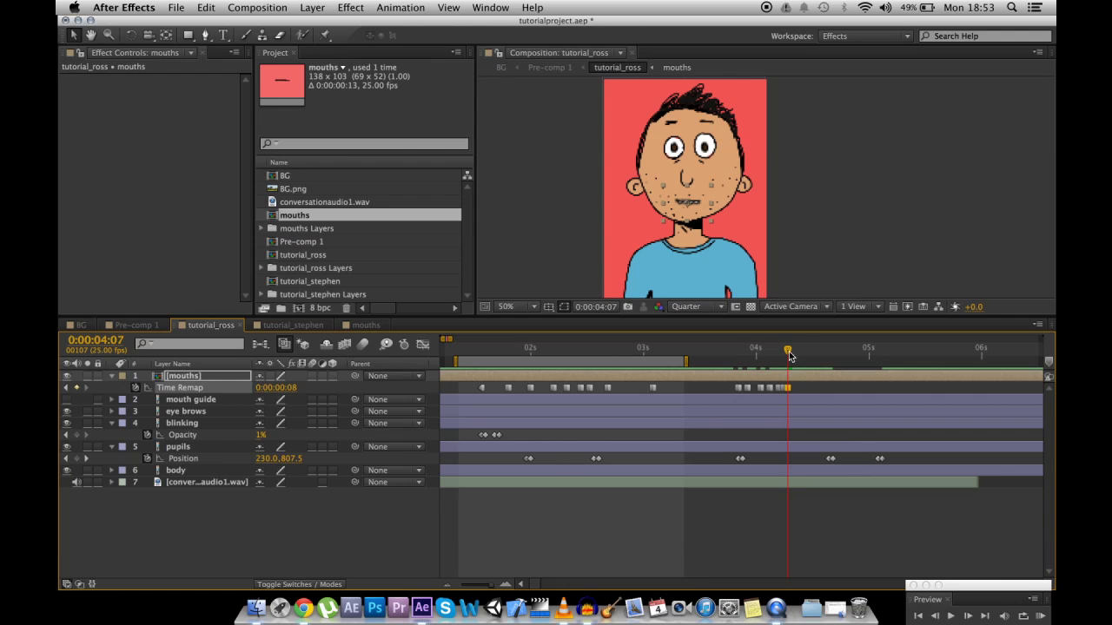
Keyframe the mouths layer's Time Remap to 0:00:00:04 at 0:00:04:09 and 0:00:00:06 at 0:00:04:11
{"action": "left_click_drag", "start_coordinate": [790, 351], "coordinate": [800, 352]}
{"action": "left_click", "coordinate": [276, 388]}
{"action": "type", "text": "4"}
{"action": "key", "text": "Return"}
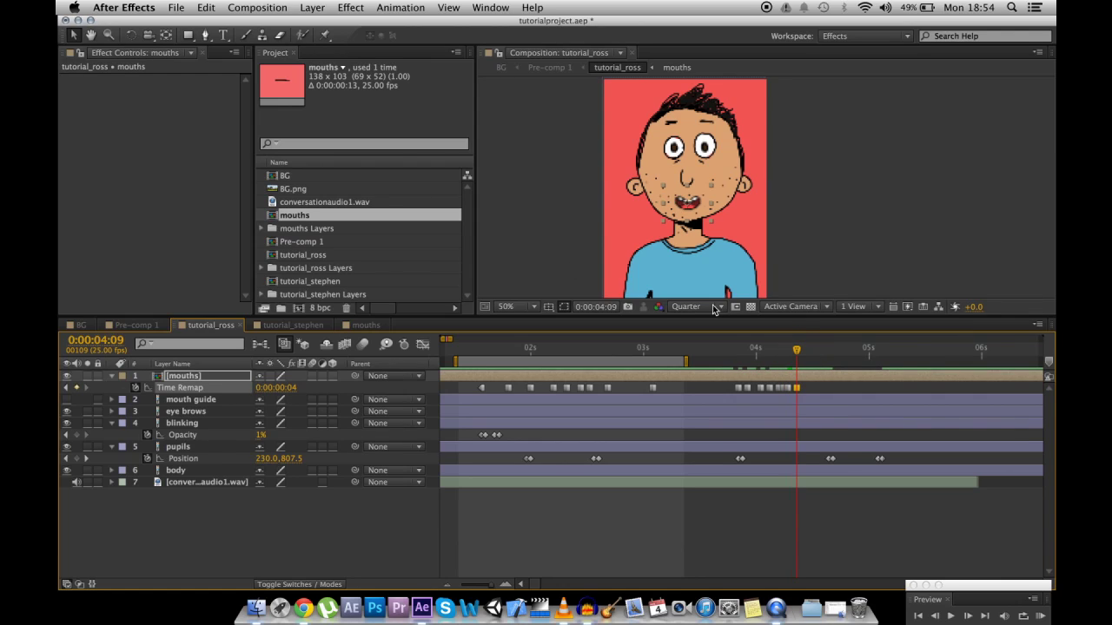
{"action": "left_click_drag", "start_coordinate": [798, 351], "coordinate": [805, 351]}
{"action": "left_click", "coordinate": [288, 389]}
{"action": "type", "text": "6"}
{"action": "key", "text": "Return"}
Keyframe the mouths layer's Time Remap to 0:00:00:04 at 0:00:04:16 and 0:00:00:06 at 0:00:04:19
{"action": "left_click_drag", "start_coordinate": [808, 356], "coordinate": [828, 356]}
{"action": "left_click", "coordinate": [287, 388]}
{"action": "type", "text": "4"}
{"action": "key", "text": "Return"}
{"action": "left_click_drag", "start_coordinate": [828, 350], "coordinate": [841, 350]}
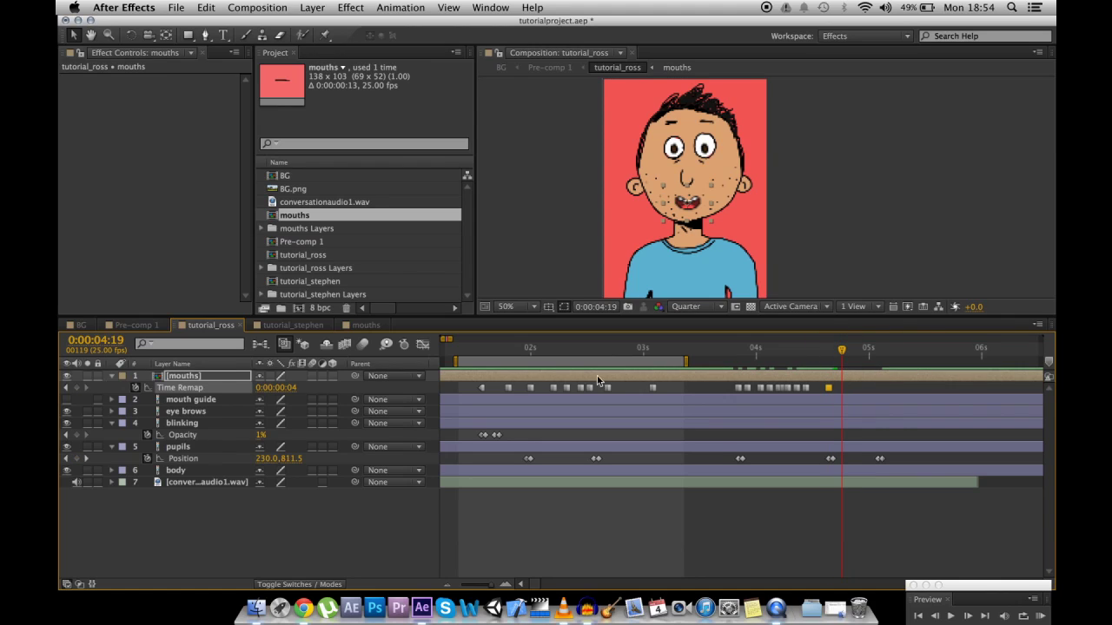
{"action": "left_click", "coordinate": [282, 387]}
{"action": "type", "text": "6"}
{"action": "key", "text": "Return"}
Keyframe the mouths layer's Time Remap to 0:00:00:04 at 0:00:04:23 and 0:00:00:06 at 0:00:05:01
{"action": "left_click_drag", "start_coordinate": [839, 353], "coordinate": [856, 353]}
{"action": "left_click", "coordinate": [287, 389]}
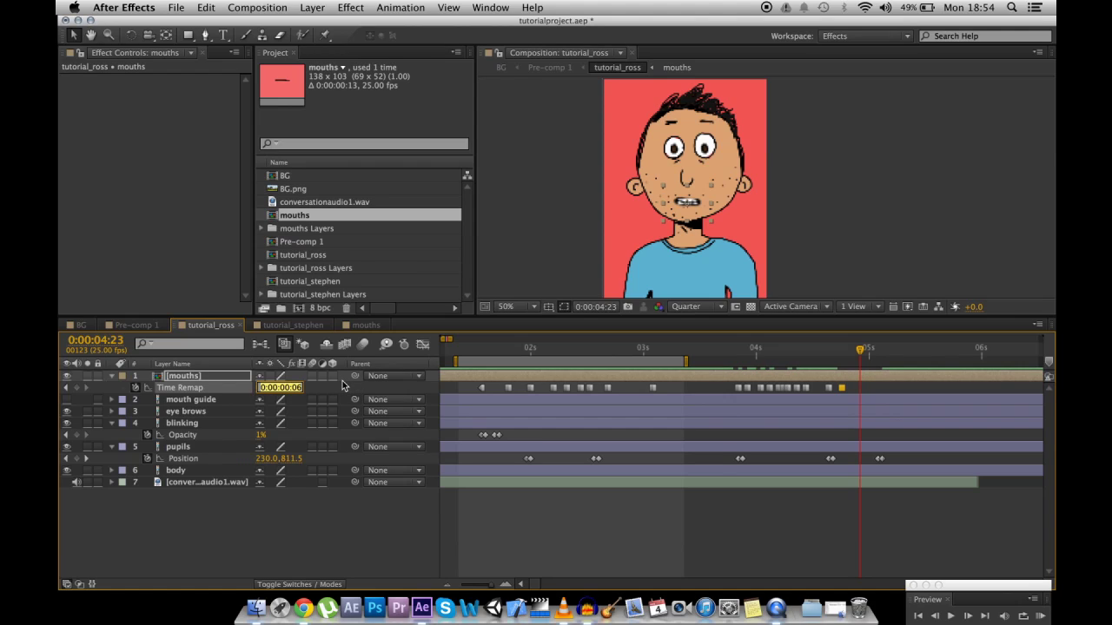
{"action": "type", "text": "4"}
{"action": "key", "text": "Return"}
{"action": "left_click_drag", "start_coordinate": [860, 350], "coordinate": [870, 348]}
{"action": "left_click_drag", "start_coordinate": [280, 392], "coordinate": [285, 392]}
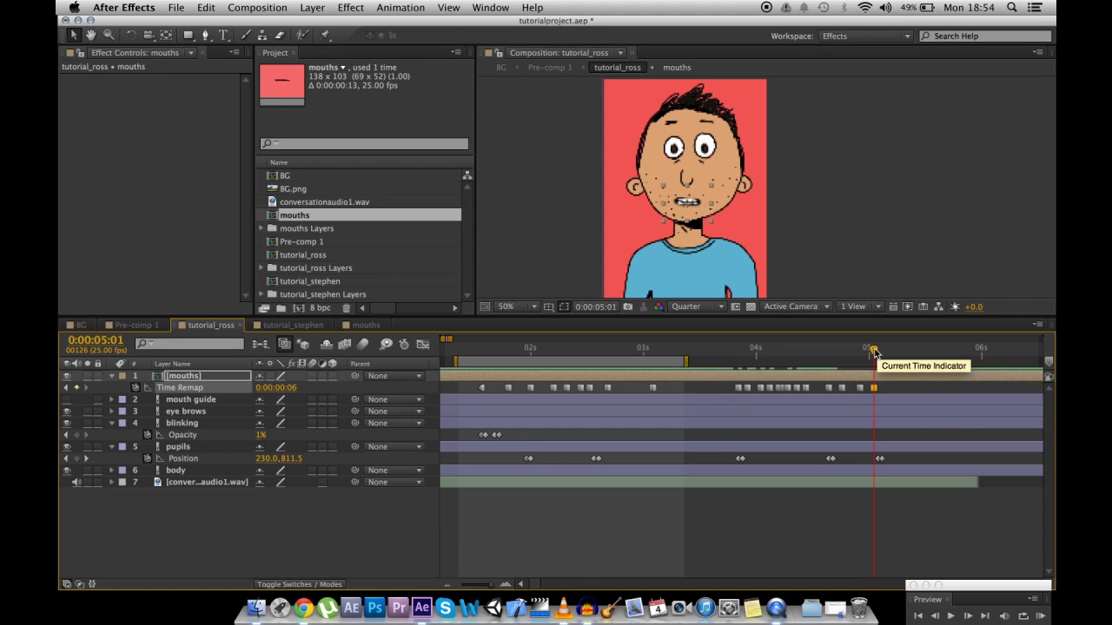
Keyframe the mouths layer's Time Remap to 0:00:00:03 at 0:00:05:03 and 0:00:00:06 at 0:00:05:04
{"action": "mouse_move", "coordinate": [874, 351]}
{"action": "left_mouse_down"}
{"action": "mouse_move", "coordinate": [861, 351]}
{"action": "mouse_move", "coordinate": [884, 351]}
{"action": "left_mouse_up"}
{"action": "left_click", "coordinate": [287, 389]}
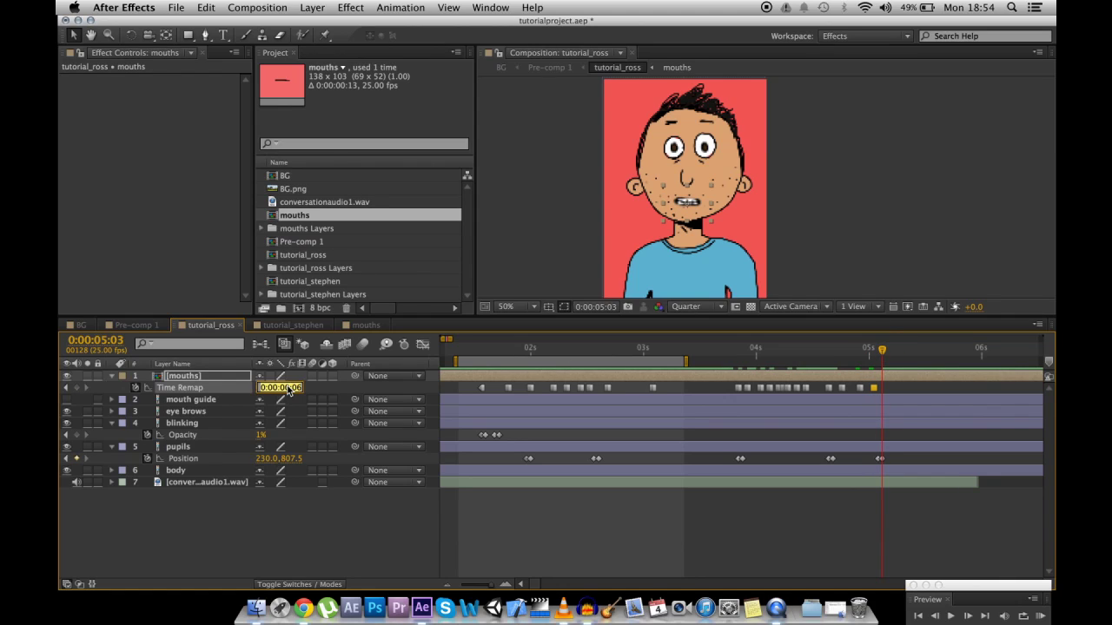
{"action": "type", "text": "3"}
{"action": "key", "text": "Return"}
{"action": "left_click_drag", "start_coordinate": [823, 509], "coordinate": [529, 516]}
{"action": "left_click_drag", "start_coordinate": [598, 350], "coordinate": [604, 351]}
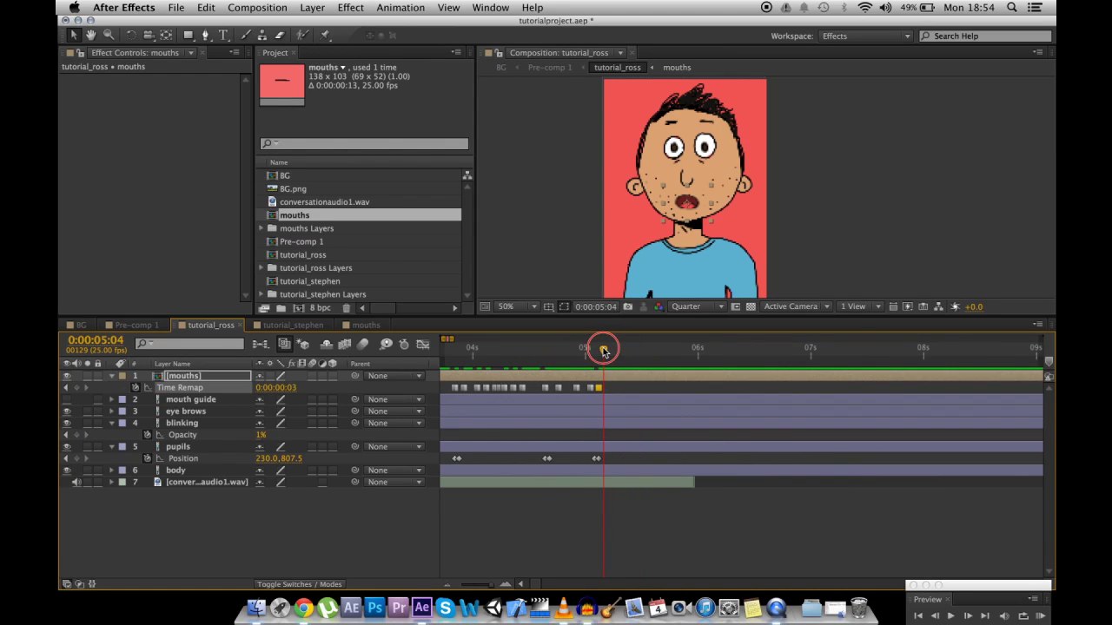
{"action": "left_click", "coordinate": [284, 388]}
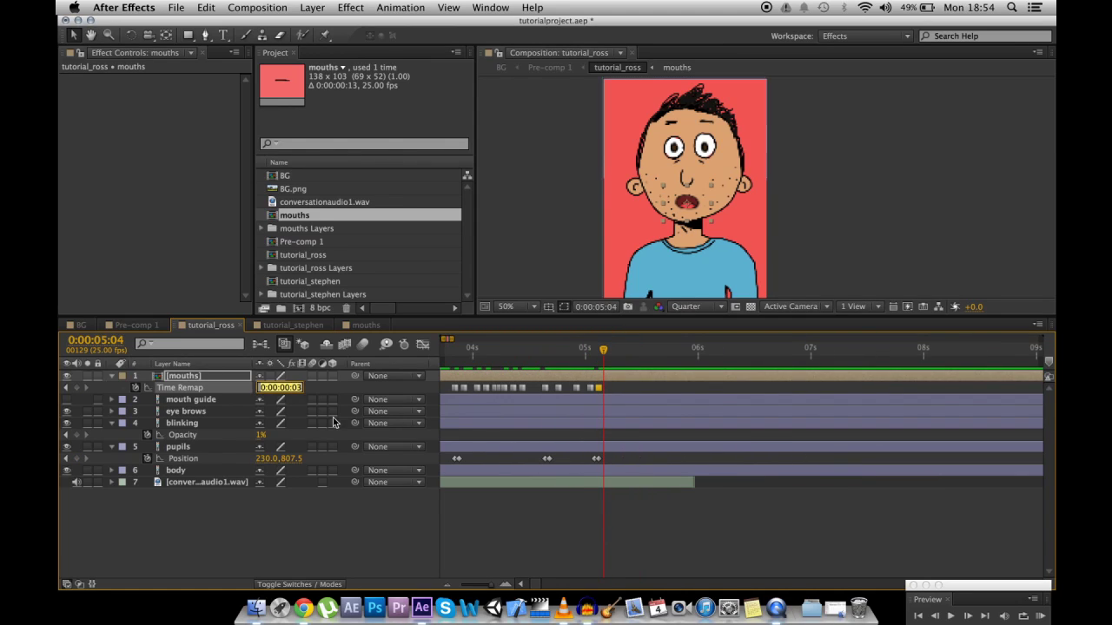
{"action": "type", "text": "6"}
{"action": "key", "text": "Return"}
Keyframe the mouths layer's Time Remap to 0:00:00:08 at 0:00:05:05 and 0:00:00:03 at 0:00:05:06
{"action": "left_click", "coordinate": [605, 351]}
{"action": "left_click_drag", "start_coordinate": [606, 351], "coordinate": [613, 350]}
{"action": "key", "text": "Page_Up"}
{"action": "left_click", "coordinate": [276, 388]}
{"action": "type", "text": "8"}
{"action": "key", "text": "Return"}
{"action": "left_click", "coordinate": [613, 352]}
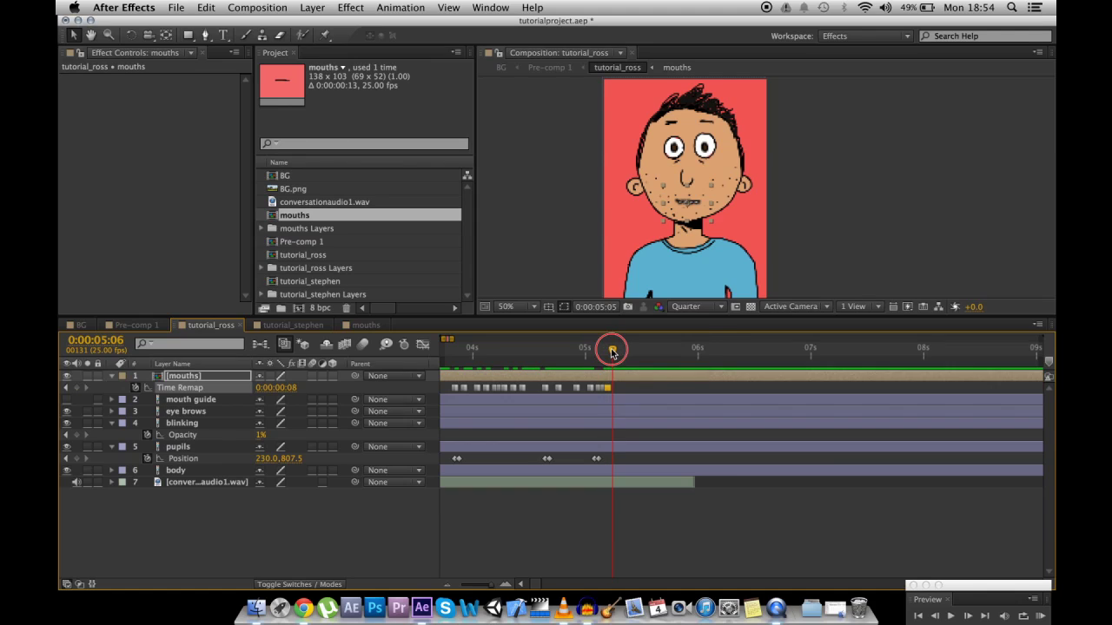
{"action": "left_click", "coordinate": [279, 390]}
{"action": "type", "text": "3"}
{"action": "key", "text": "Return"}
Keyframe the mouths layer's Time Remap at 0:00:05:07, trying 0:00:00:07 and settling on 0:00:00:06
{"action": "left_click", "coordinate": [614, 352]}
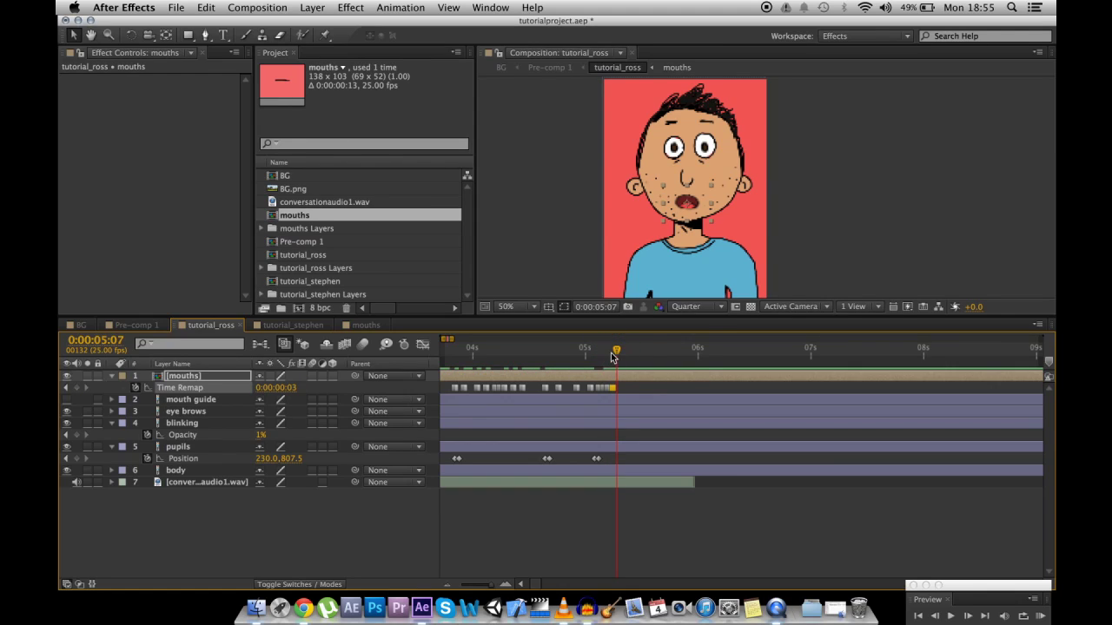
{"action": "left_click", "coordinate": [280, 387]}
{"action": "type", "text": "7"}
{"action": "key", "text": "Return"}
{"action": "left_click", "coordinate": [291, 391]}
{"action": "type", "text": "6"}
{"action": "key", "text": "Return"}
Keyframe the mouths layer's Time Remap to 0:00:00:04 at 0:00:05:10 and 0:00:00:06 at 0:00:05:14
{"action": "left_click_drag", "start_coordinate": [615, 351], "coordinate": [648, 349]}
{"action": "left_click", "coordinate": [276, 388]}
{"action": "type", "text": "4"}
{"action": "key", "text": "Return"}
{"action": "left_click", "coordinate": [290, 387]}
{"action": "key", "text": "Return"}
Keyframe the mouths layer's Time Remap to 0:00:00:03 at 0:00:05:18 and 0:00:00:06 at 0:00:05:20
{"action": "left_click_drag", "start_coordinate": [650, 352], "coordinate": [667, 353]}
{"action": "left_click", "coordinate": [276, 387]}
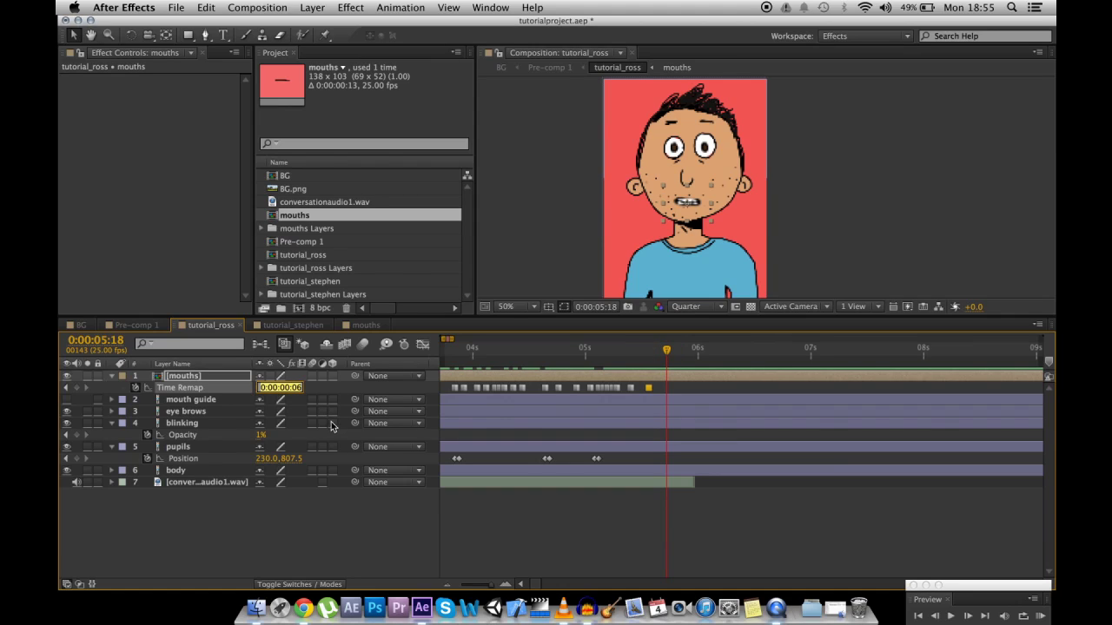
{"action": "type", "text": "3"}
{"action": "key", "text": "Return"}
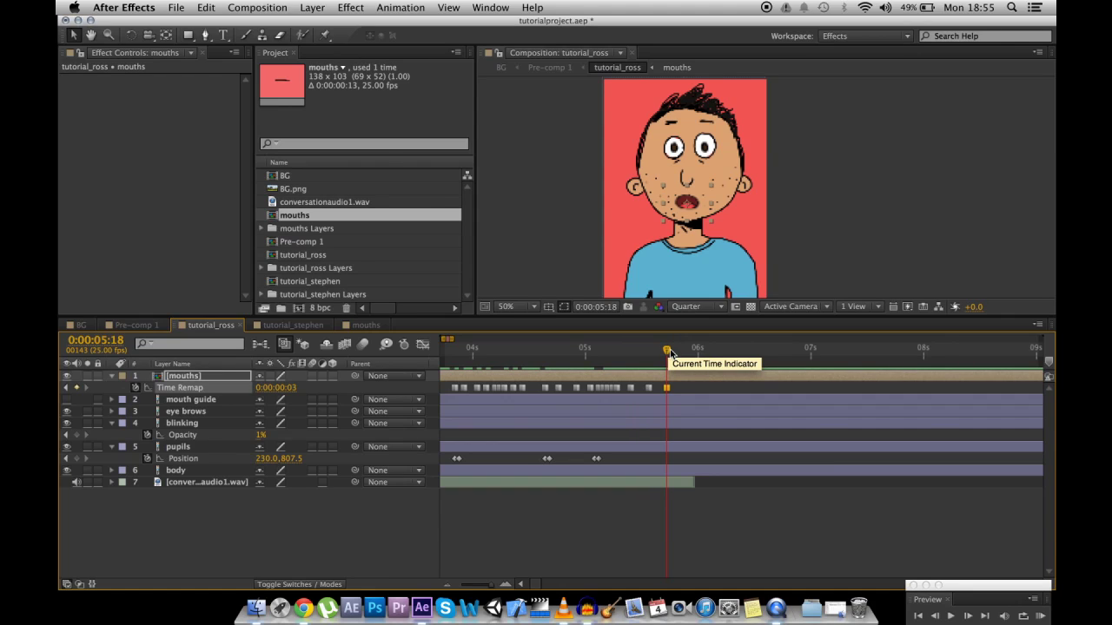
{"action": "left_click_drag", "start_coordinate": [669, 352], "coordinate": [676, 351]}
{"action": "left_click", "coordinate": [287, 388]}
{"action": "type", "text": "6"}
{"action": "key", "text": "Return"}
Keyframe Time Remap to 0:00:00:00 at 0:00:05:24 and shift the second phrase's group of mouths keyframes one frame earlier
{"action": "left_click_drag", "start_coordinate": [678, 351], "coordinate": [693, 351]}
{"action": "left_click", "coordinate": [286, 388]}
{"action": "type", "text": "0"}
{"action": "key", "text": "Return"}
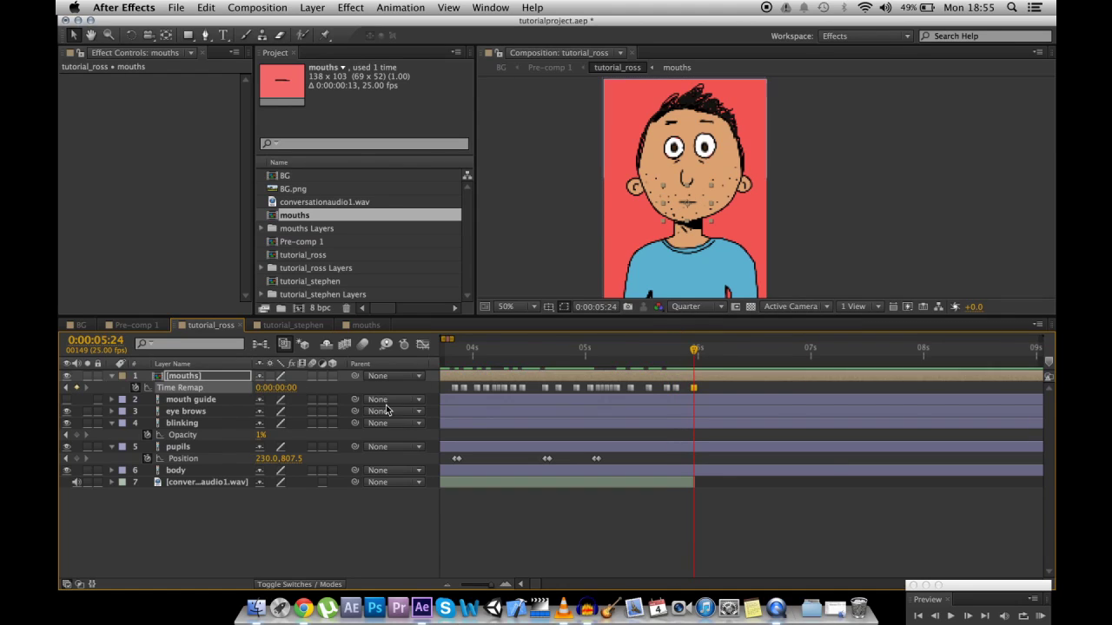
{"action": "left_click_drag", "start_coordinate": [665, 510], "coordinate": [768, 510]}
{"action": "left_click_drag", "start_coordinate": [806, 382], "coordinate": [526, 409]}
{"action": "left_click_drag", "start_coordinate": [663, 387], "coordinate": [658, 384]}
Set the work area from 0:00:03:16 to just past 6 seconds and preview the second phrase's lip-sync
{"action": "left_click_drag", "start_coordinate": [800, 347], "coordinate": [814, 347]}
{"action": "key", "text": "n"}
{"action": "left_click_drag", "start_coordinate": [565, 347], "coordinate": [527, 350]}
{"action": "key", "text": "b"}
{"action": "left_click", "coordinate": [1039, 617]}
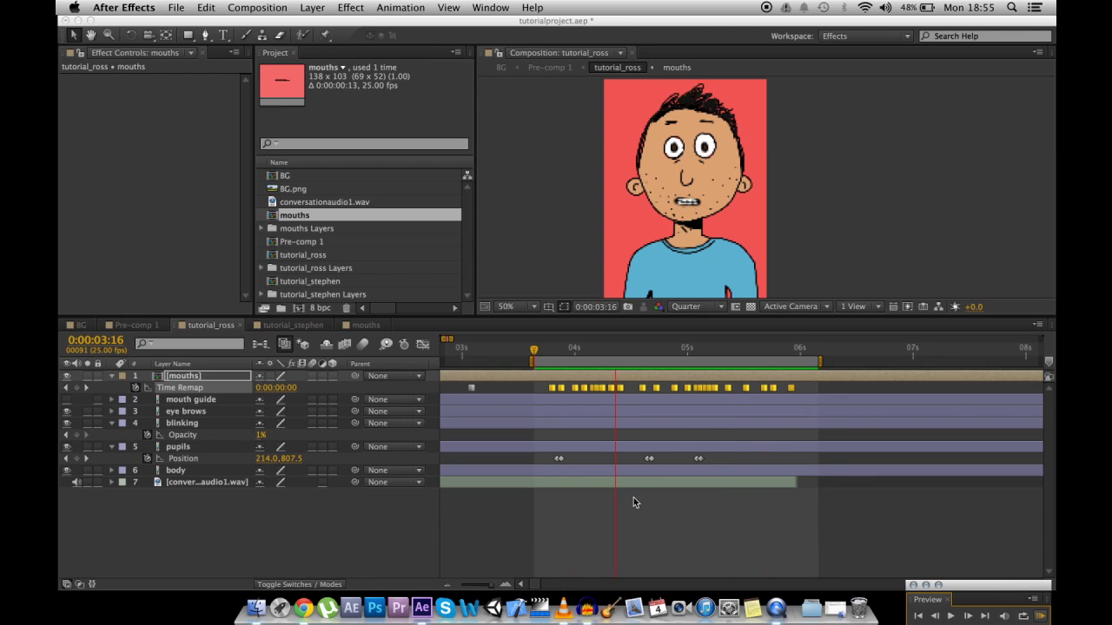
{"action": "left_click", "coordinate": [640, 540]}
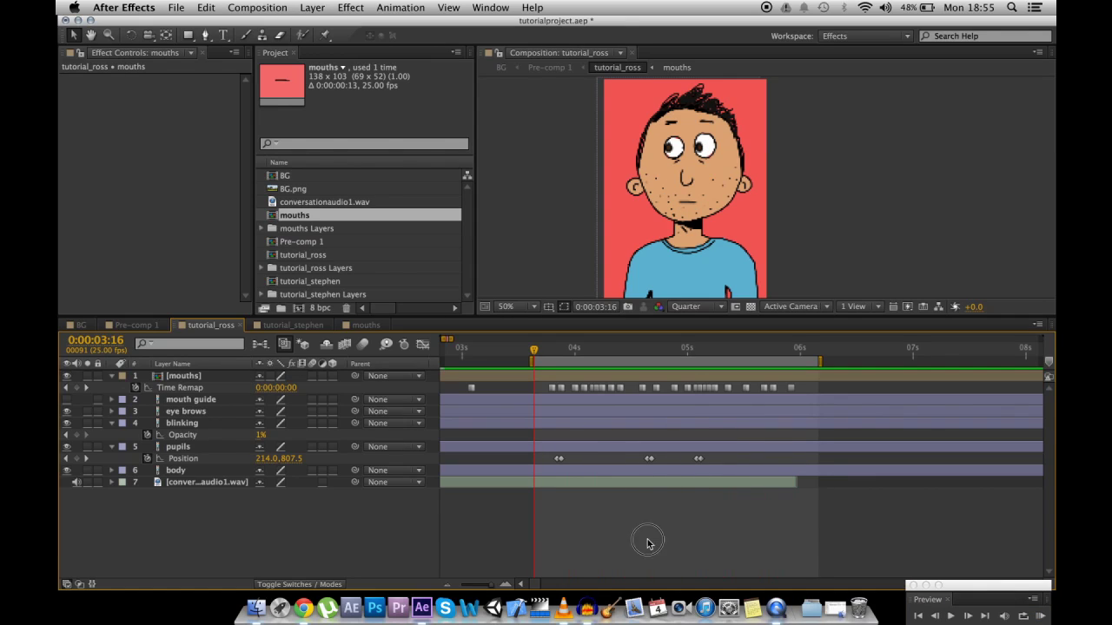
Extend the work area to the composition's start and keyframe the eye brows layer's Position to 234.0,833.5 at 0:00:03:19 and 234.0,813.5 at 0:00:03:20
{"action": "left_click_drag", "start_coordinate": [533, 360], "coordinate": [465, 355]}
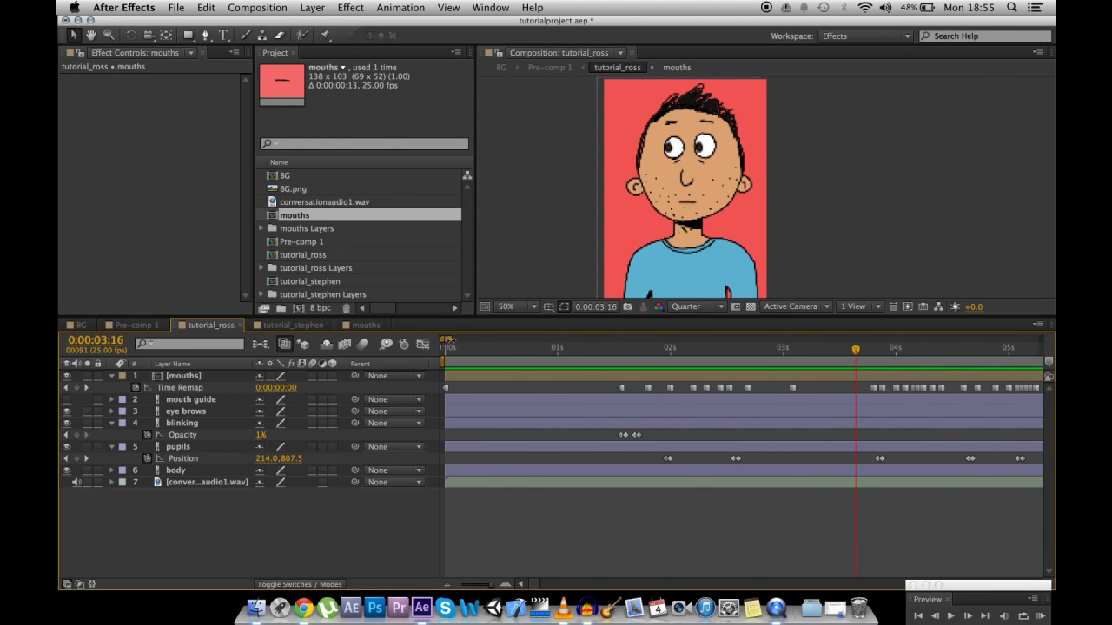
{"action": "left_click", "coordinate": [186, 411]}
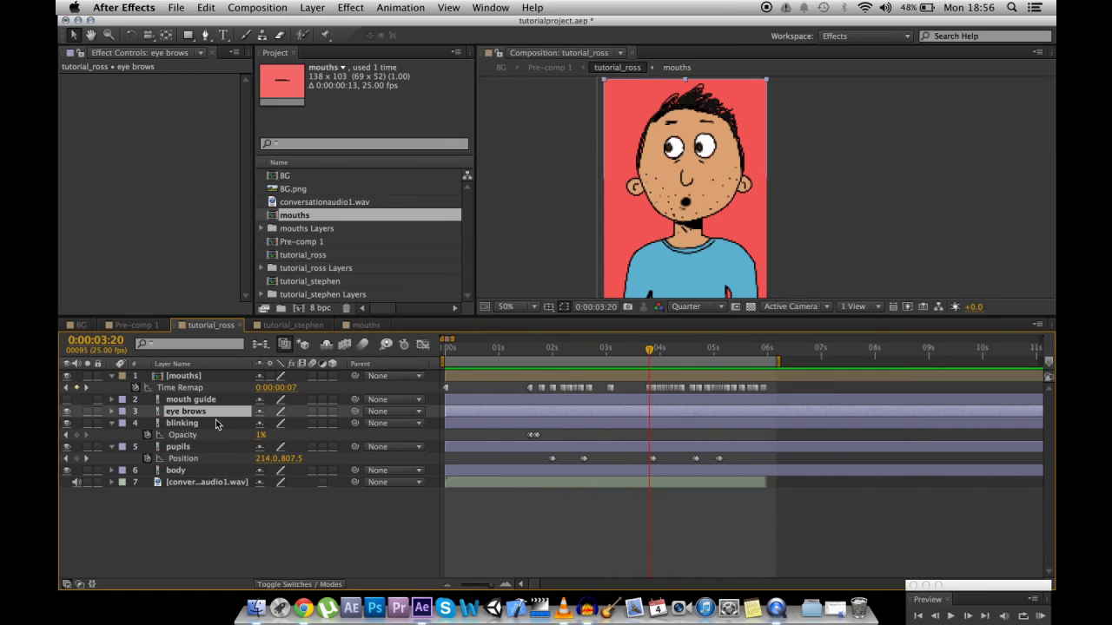
{"action": "key", "text": "alt+shift+p"}
{"action": "left_click", "coordinate": [196, 424]}
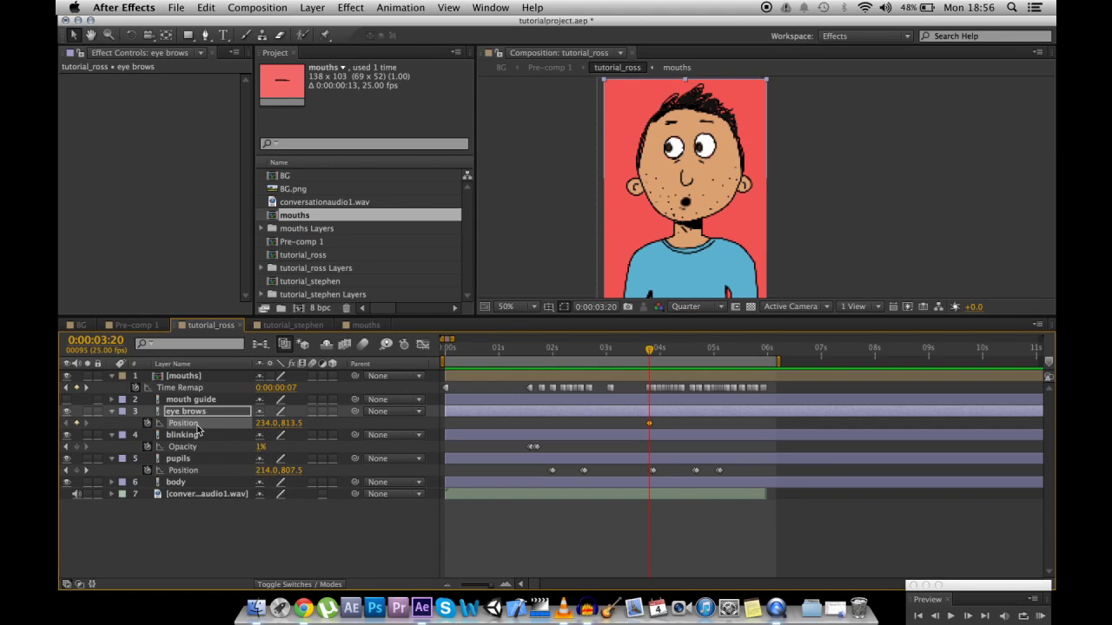
{"action": "key", "text": "Page_Up"}
{"action": "left_click", "coordinate": [76, 423]}
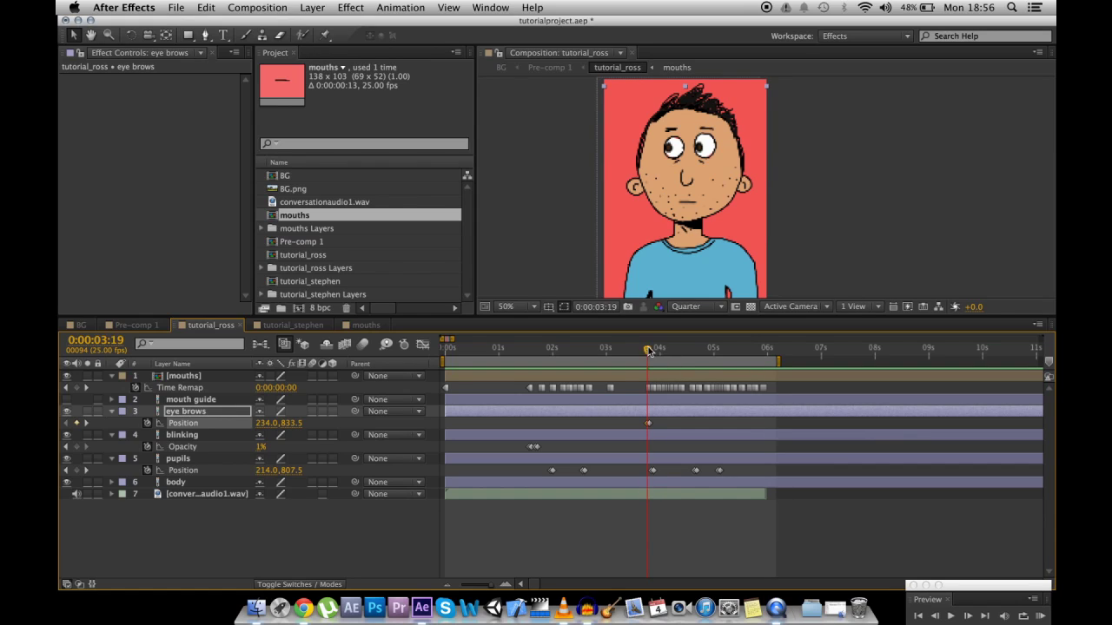
Move the eye brows Position keyframes to line up with the pupils keyframes ending at 0:00:03:22 and save the project
{"action": "mouse_move", "coordinate": [647, 351]}
{"action": "left_mouse_down"}
{"action": "mouse_move", "coordinate": [728, 348]}
{"action": "mouse_move", "coordinate": [643, 347]}
{"action": "mouse_move", "coordinate": [653, 348]}
{"action": "left_mouse_up"}
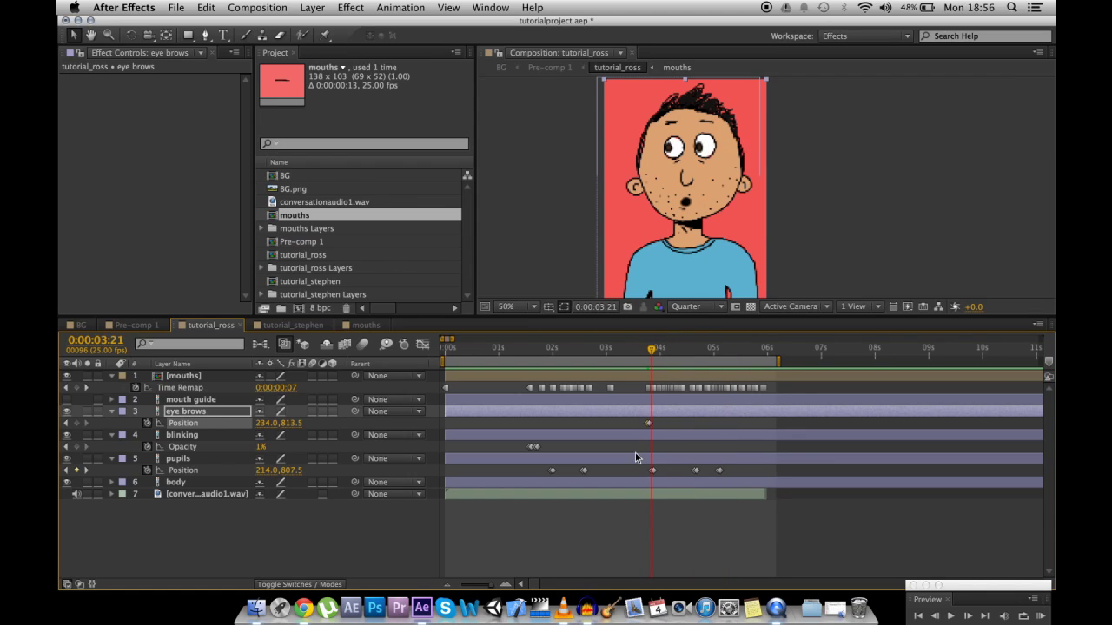
{"action": "left_click", "coordinate": [652, 423]}
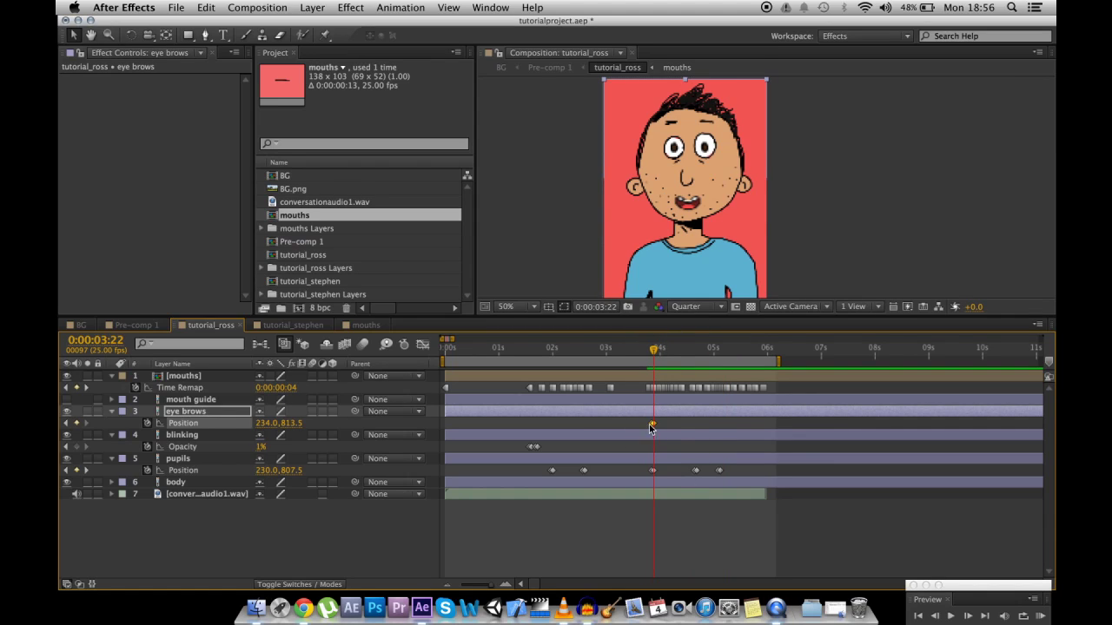
{"action": "left_click", "coordinate": [653, 351]}
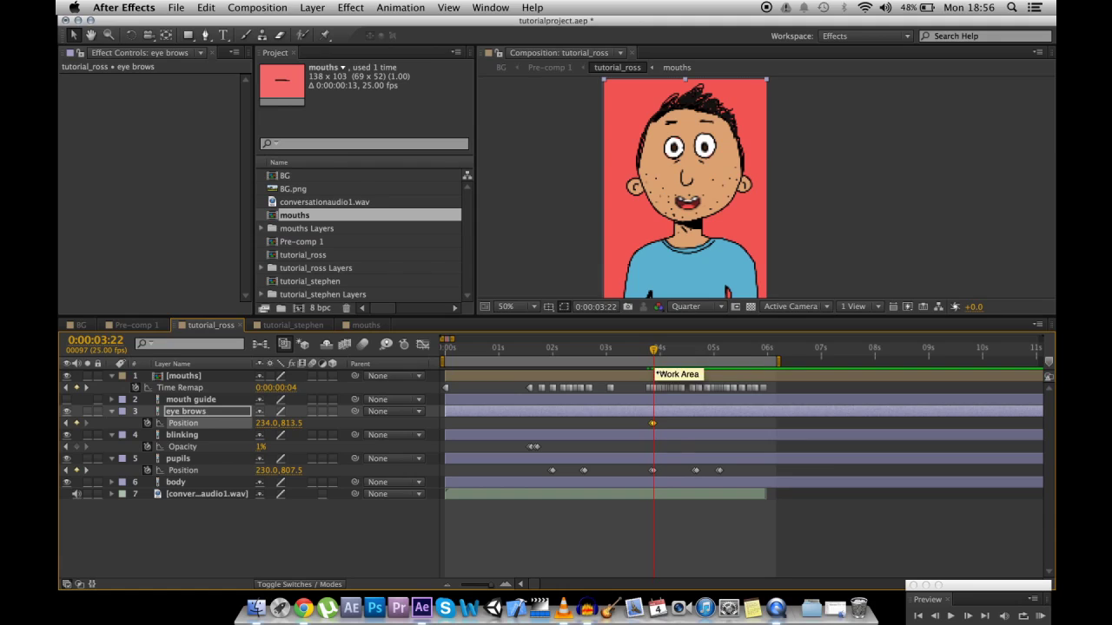
{"action": "key", "text": "super+s"}
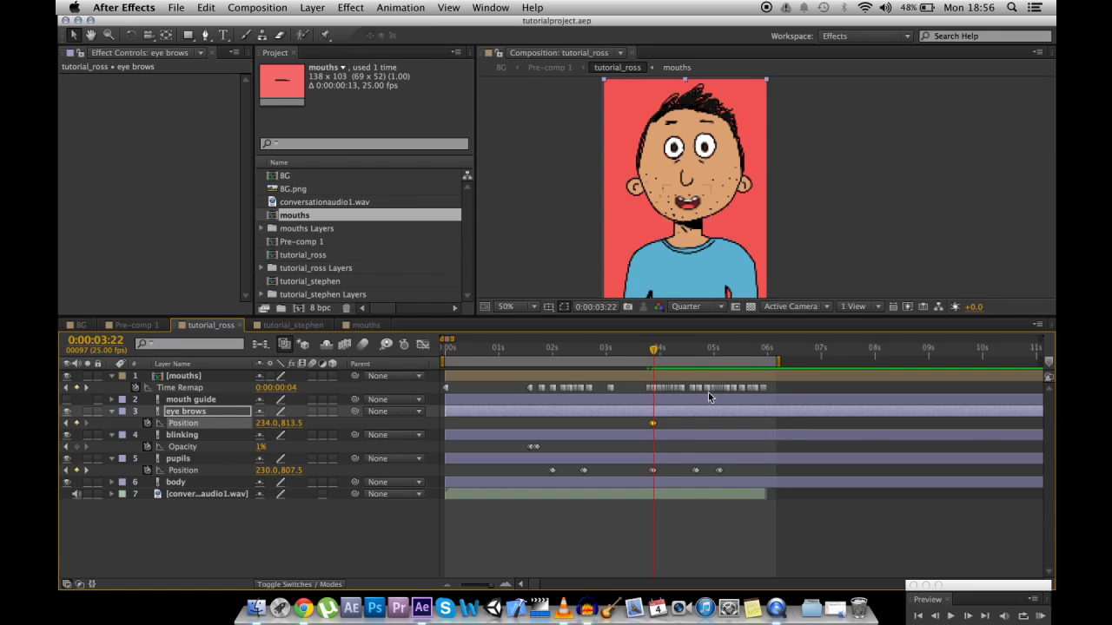
Preview the animation and shift the aligned eye brows and pupils Position keyframes near 0:00:03:22 two frames earlier
{"action": "left_click", "coordinate": [1040, 616]}
{"action": "left_click", "coordinate": [1038, 616]}
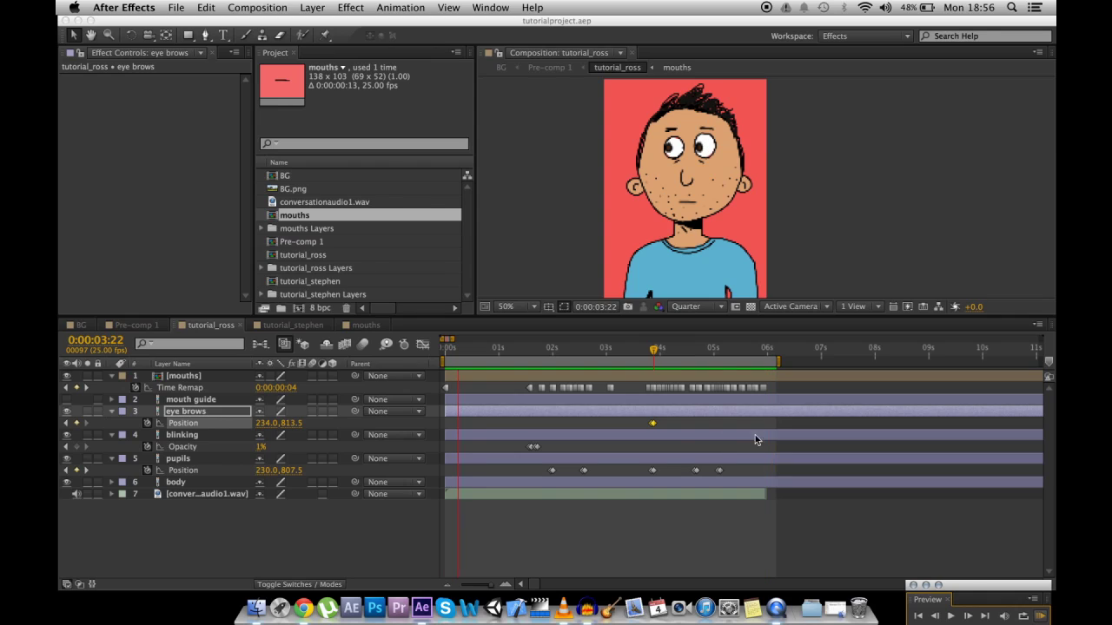
{"action": "left_click", "coordinate": [666, 425]}
{"action": "left_click_drag", "start_coordinate": [665, 424], "coordinate": [653, 495]}
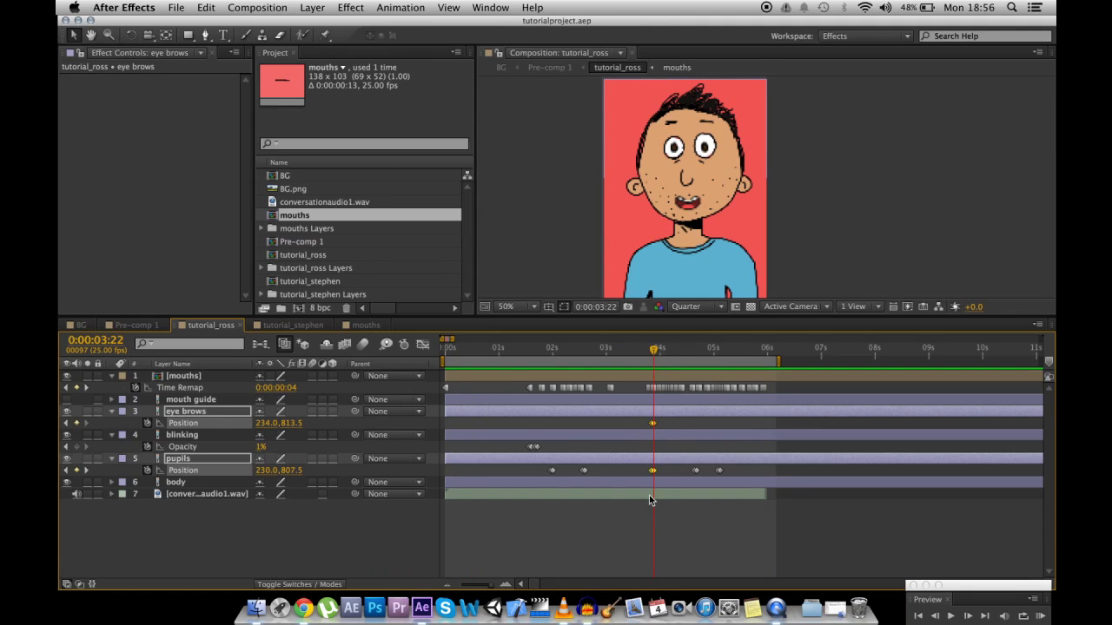
{"action": "key", "text": "alt+Left"}
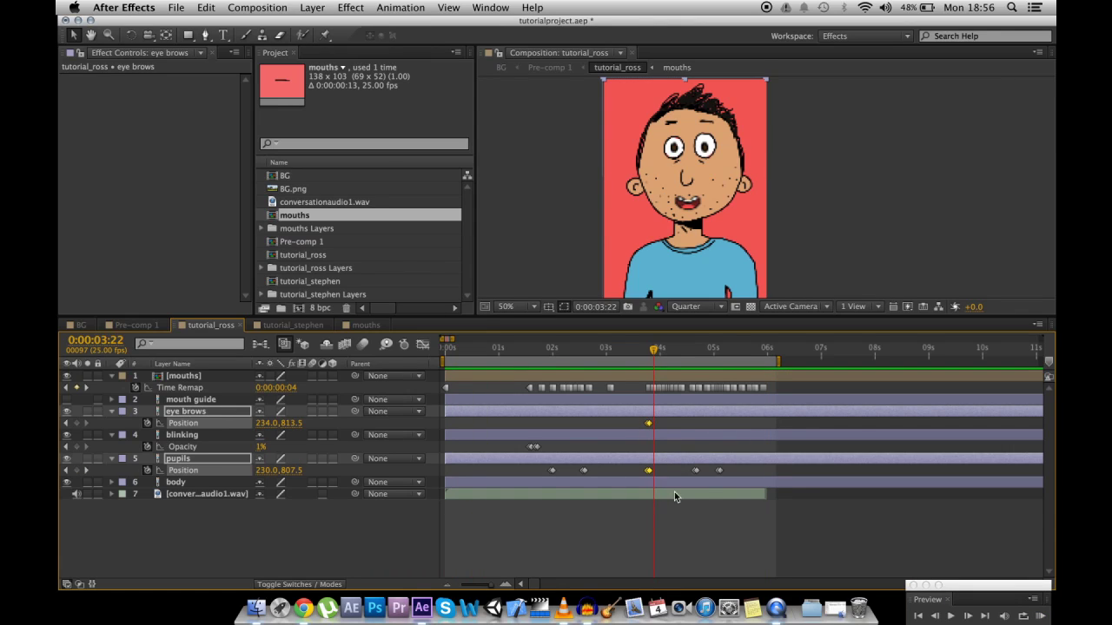
Preview the character's animation with the adjusted eye movement timing and save the project
{"action": "left_click", "coordinate": [1039, 617]}
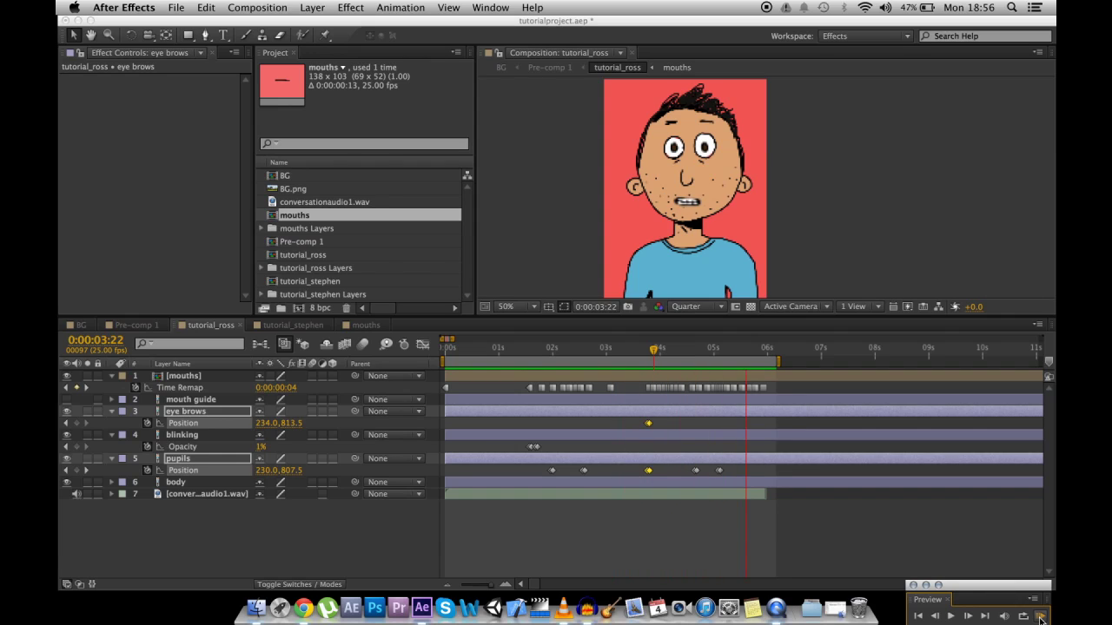
{"action": "left_click", "coordinate": [719, 532]}
{"action": "key", "text": "super+s"}
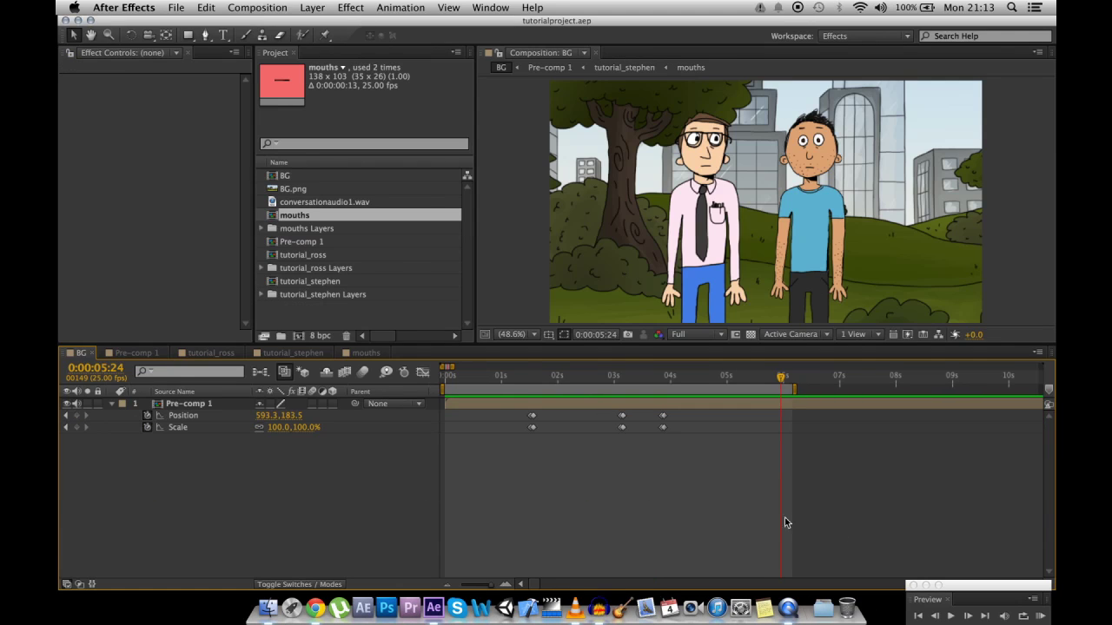
Preview the complete two-character scene in the BG composition
{"action": "left_click", "coordinate": [1040, 615]}
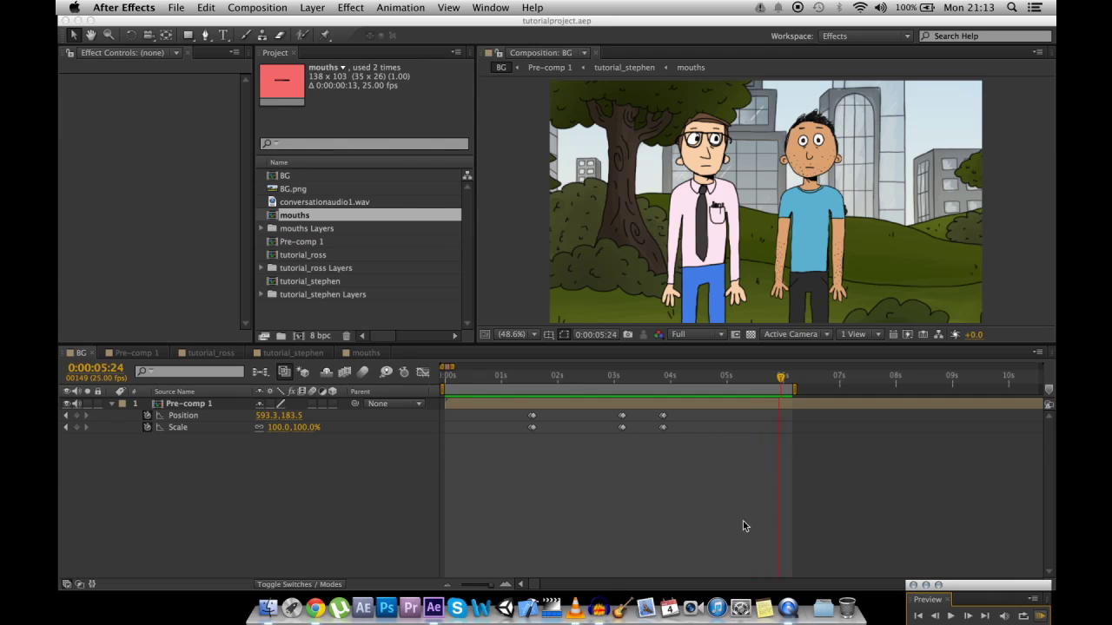
{"action": "left_click", "coordinate": [747, 532]}
{"action": "left_click", "coordinate": [747, 521]}
Add a black 1280 x 720 px solid to the BG composition and trim its start to 0:00:05:24
{"action": "mouse_move", "coordinate": [784, 385]}
{"action": "left_mouse_down"}
{"action": "mouse_move", "coordinate": [743, 378]}
{"action": "mouse_move", "coordinate": [782, 380]}
{"action": "left_mouse_up"}
{"action": "left_click", "coordinate": [312, 7]}
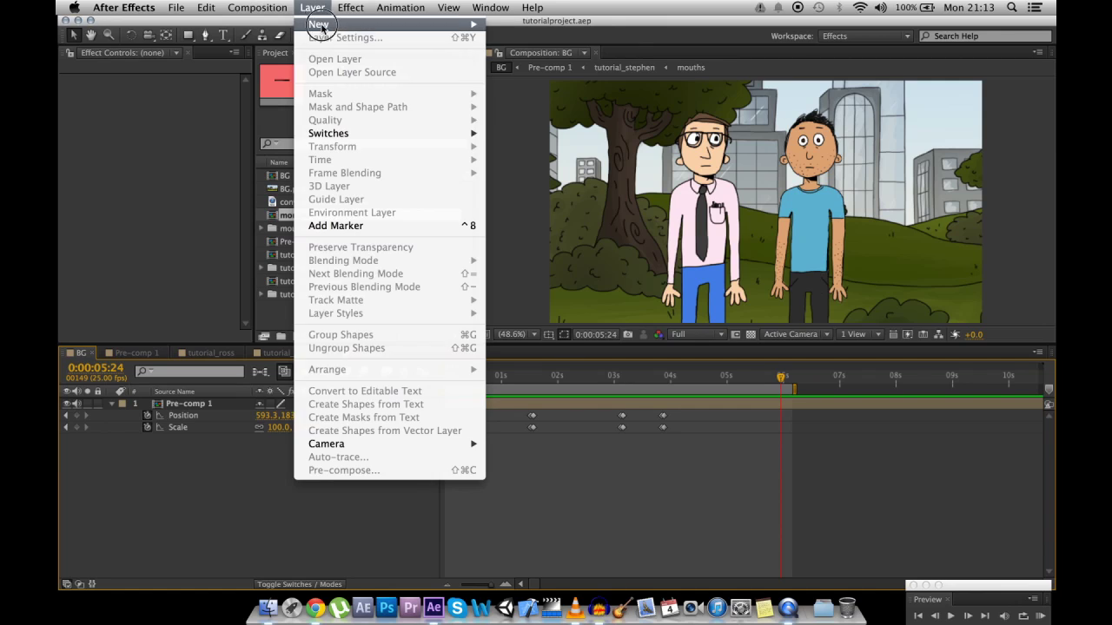
{"action": "mouse_move", "coordinate": [321, 25]}
{"action": "left_click", "coordinate": [547, 42]}
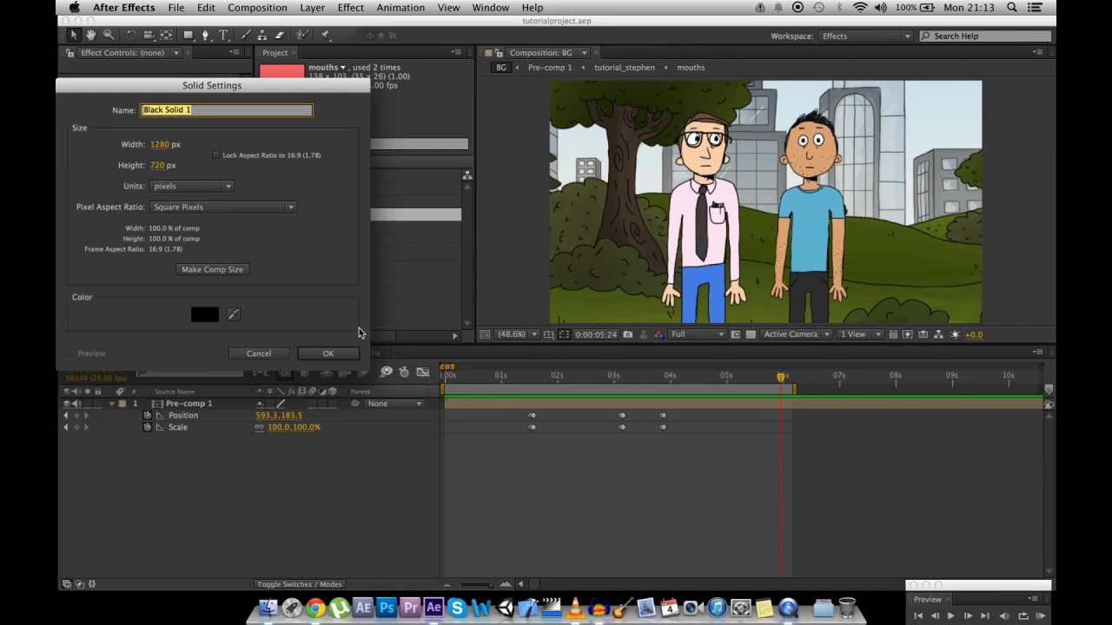
{"action": "left_click", "coordinate": [204, 315]}
{"action": "key", "text": "Escape"}
{"action": "left_click", "coordinate": [258, 354]}
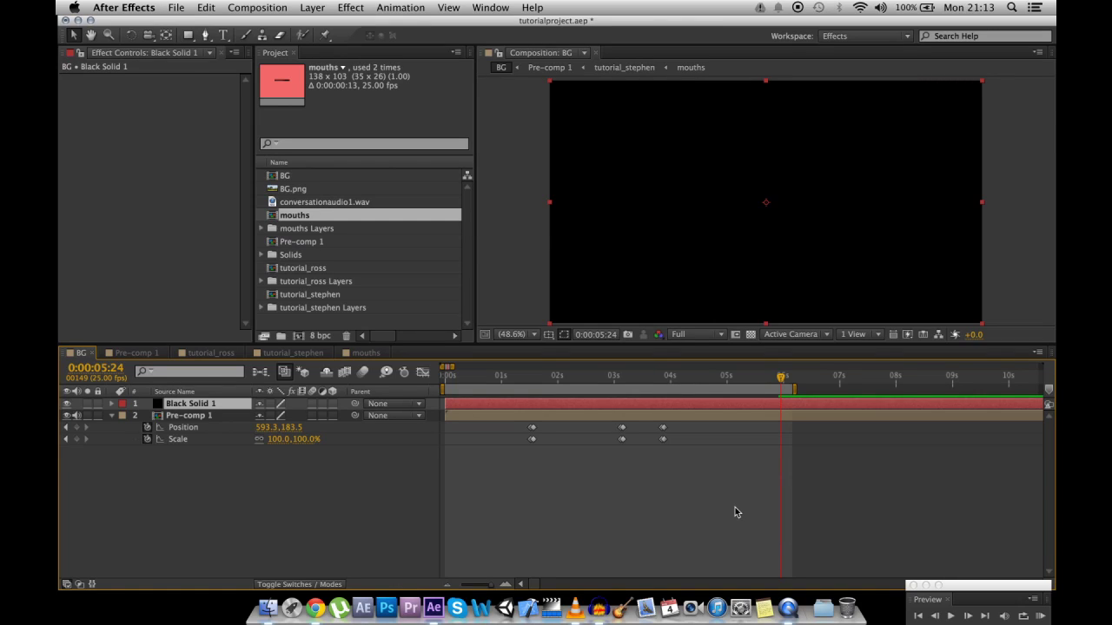
{"action": "key", "text": "alt+bracketleft"}
{"action": "left_click", "coordinate": [708, 487]}
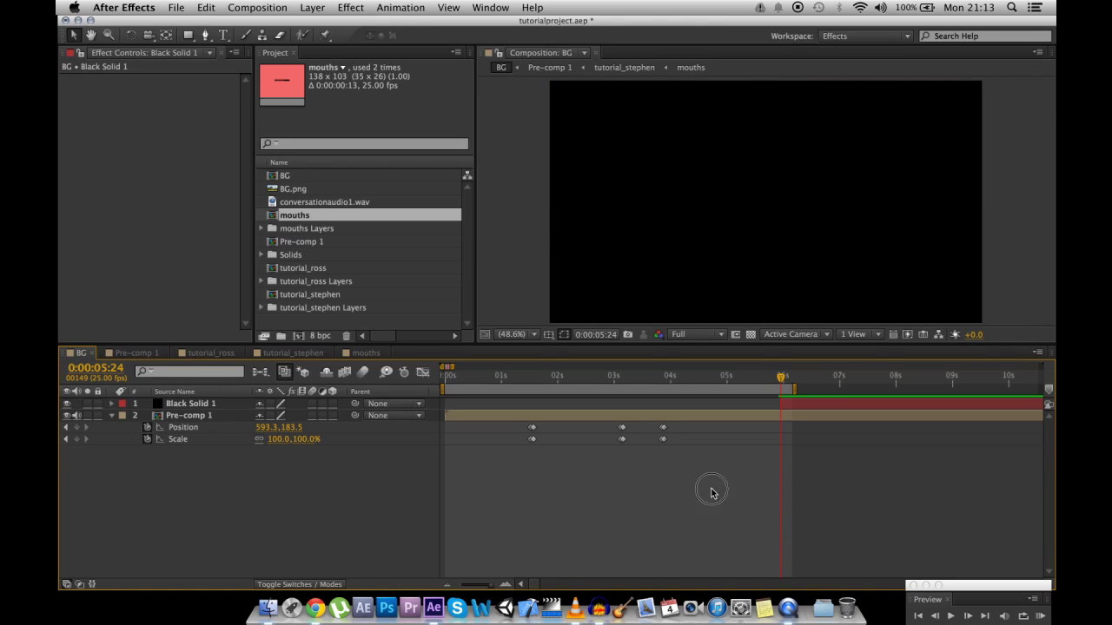
Draw a text box across the middle of the black frame and enter a two-line creator credit ending in "YEEEEAH"
{"action": "left_click", "coordinate": [223, 35]}
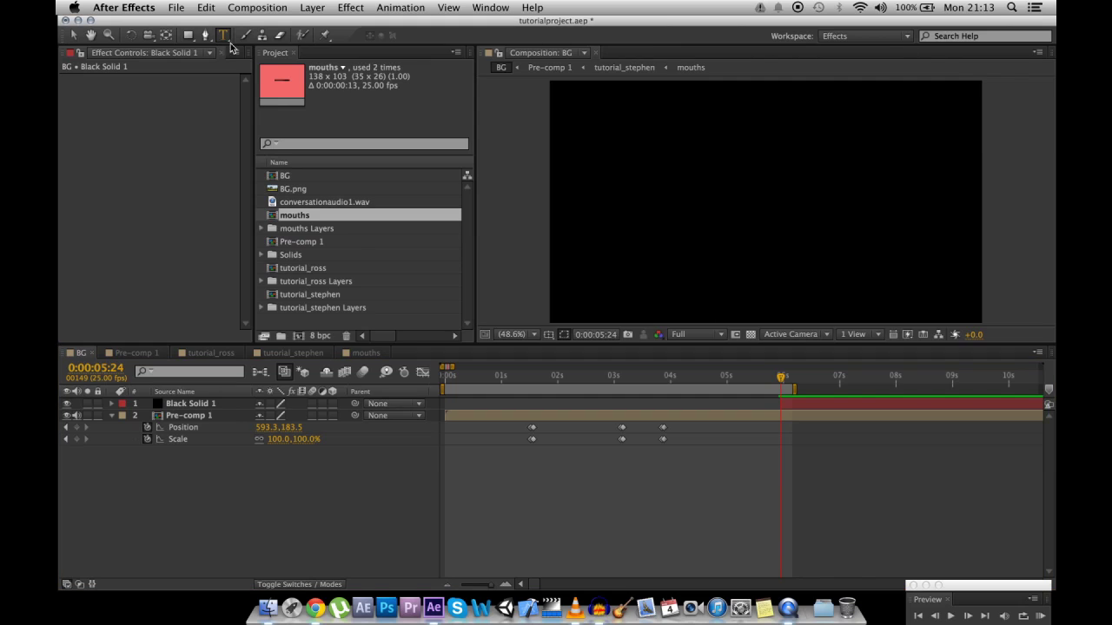
{"action": "left_click_drag", "start_coordinate": [612, 164], "coordinate": [826, 247]}
{"action": "type", "text": "hello"}
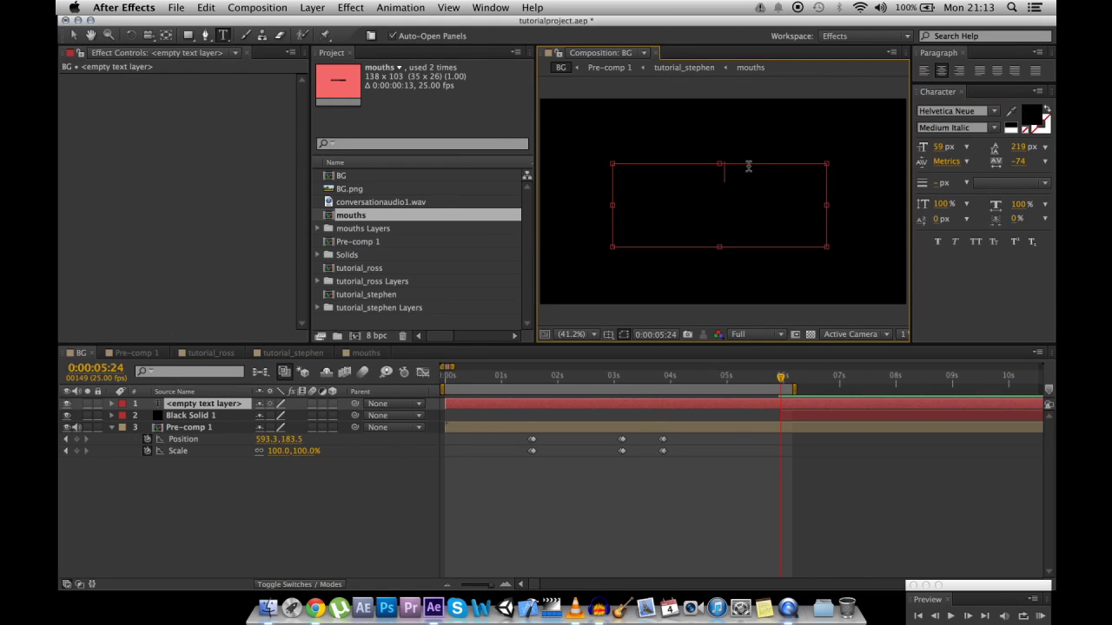
{"action": "type", "text": "o"}
Set the credit text's fill colour to white and its leading to 67 px
{"action": "left_click_drag", "start_coordinate": [748, 165], "coordinate": [732, 244]}
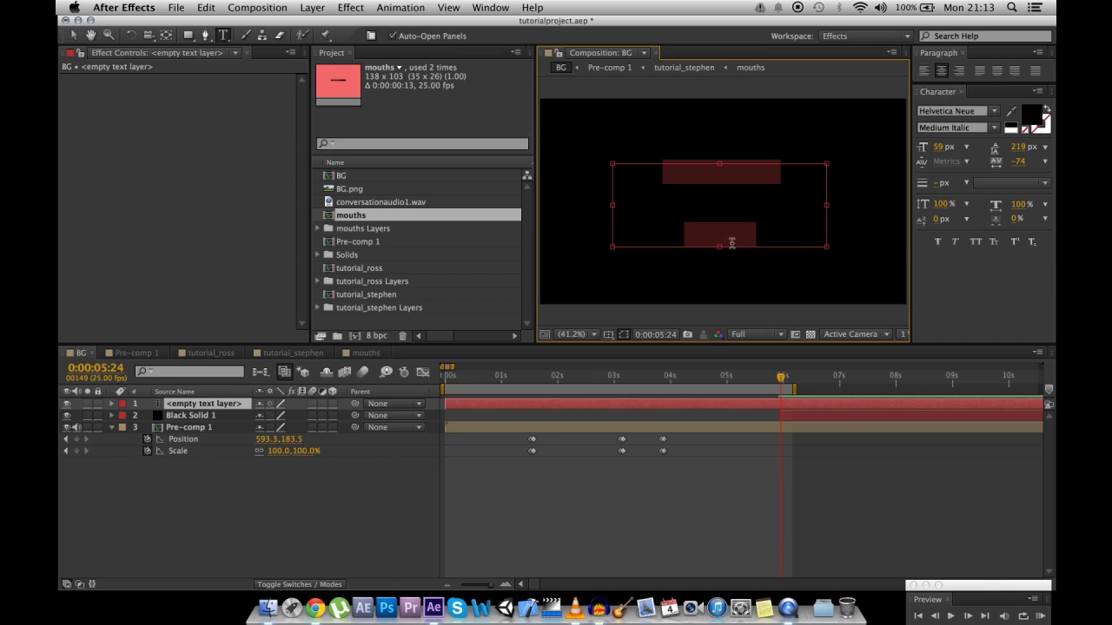
{"action": "left_click", "coordinate": [1031, 115]}
{"action": "left_click_drag", "start_coordinate": [248, 141], "coordinate": [101, 97]}
{"action": "key", "text": "Return"}
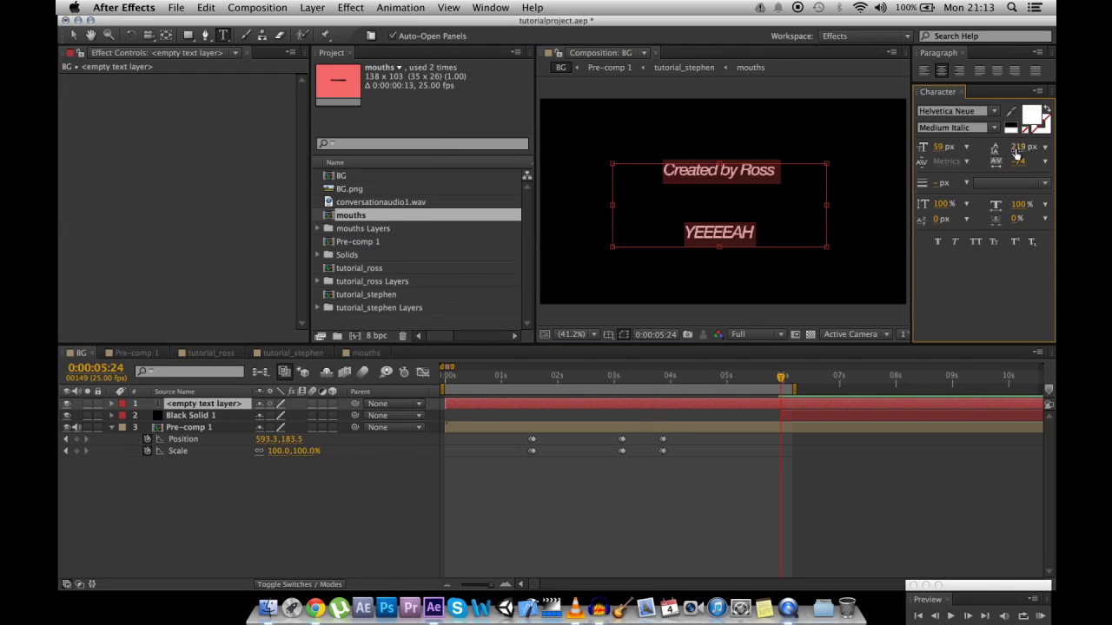
{"action": "left_click_drag", "start_coordinate": [997, 147], "coordinate": [890, 152]}
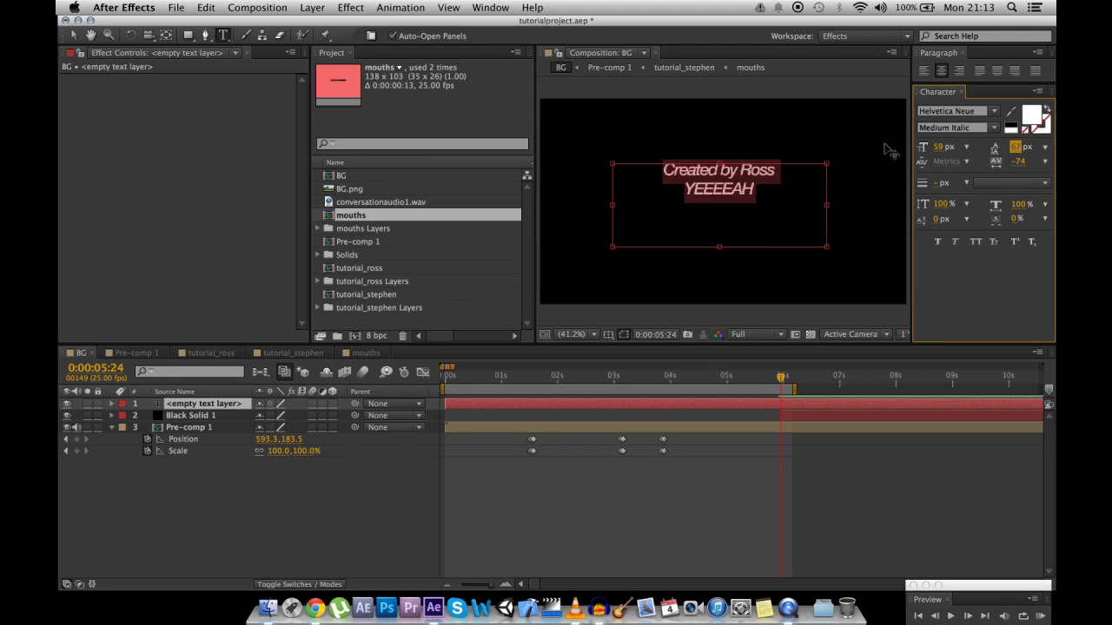
Nudge the credit text layer down and across to the centre of the black frame
{"action": "left_click", "coordinate": [205, 422]}
{"action": "key", "text": "shift+Down"}
{"action": "key", "text": "shift+Down"}
{"action": "key", "text": "shift+Down"}
{"action": "key", "text": "shift+Down"}
{"action": "key", "text": "shift+Down"}
{"action": "key", "text": "shift+Down"}
{"action": "key", "text": "shift+Right"}
{"action": "key", "text": "shift+Right"}
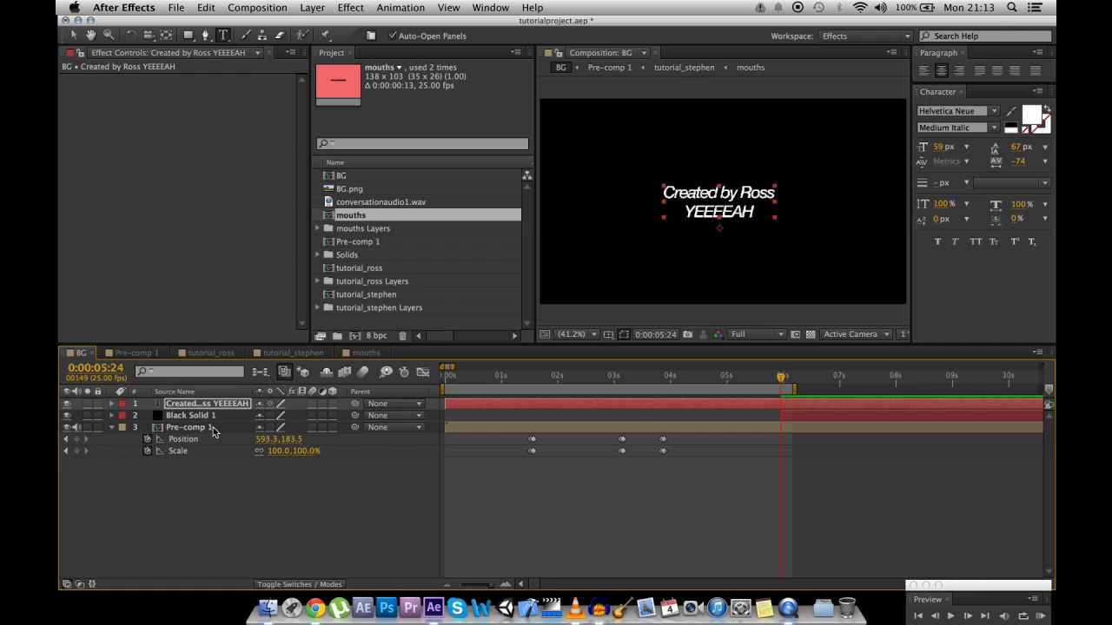
{"action": "key", "text": "super+z"}
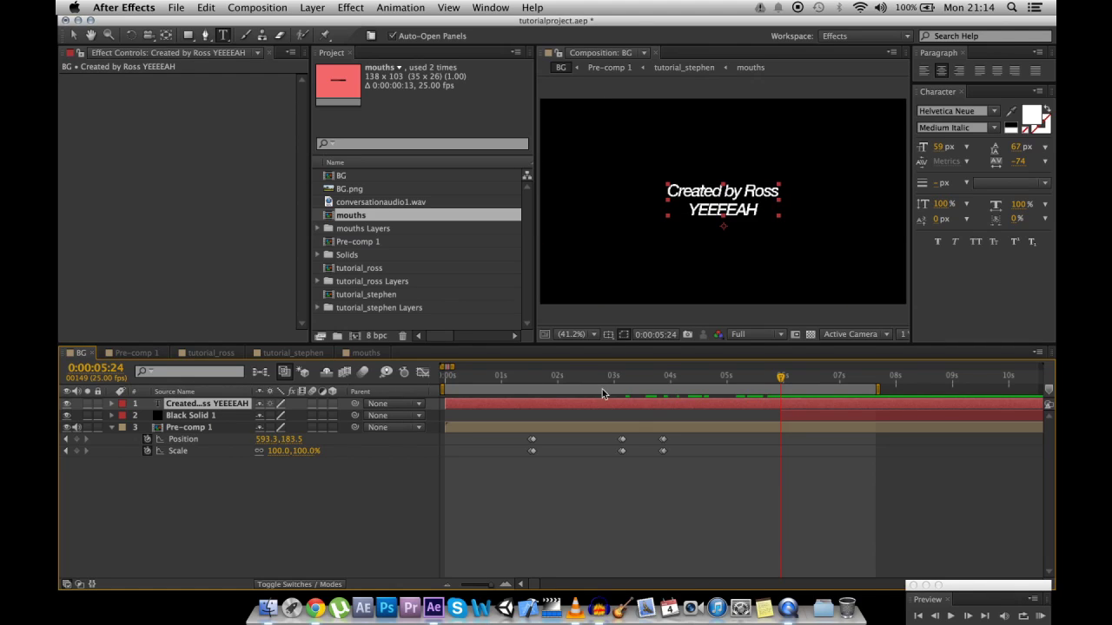
Trim the credit text layer's start to 0:00:05:24 and save the project with the current time at 0:00:07:15
{"action": "key", "text": "alt+bracketleft"}
{"action": "left_click_drag", "start_coordinate": [781, 378], "coordinate": [874, 382]}
{"action": "key", "text": "super+s"}
{"action": "mouse_move", "coordinate": [839, 480]}
{"action": "left_mouse_down"}
{"action": "mouse_move", "coordinate": [770, 527]}
{"action": "mouse_move", "coordinate": [740, 524]}
{"action": "left_mouse_up"}
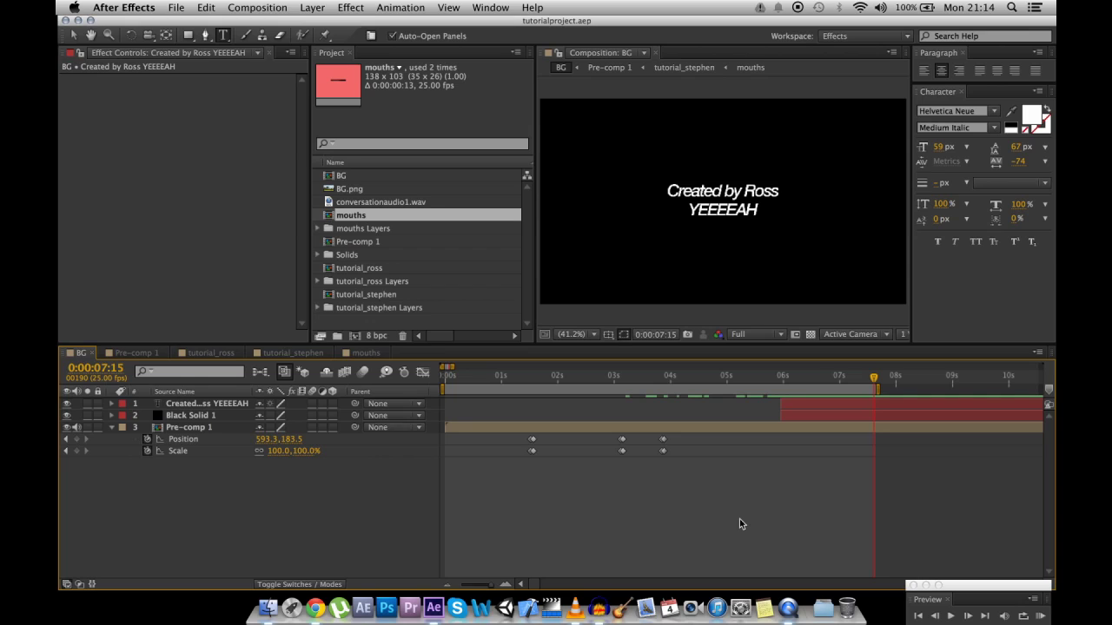
Queue the BG composition for rendering and set its QuickTime output to the H.264 codec with audio output enabled
{"action": "key", "text": "super+m"}
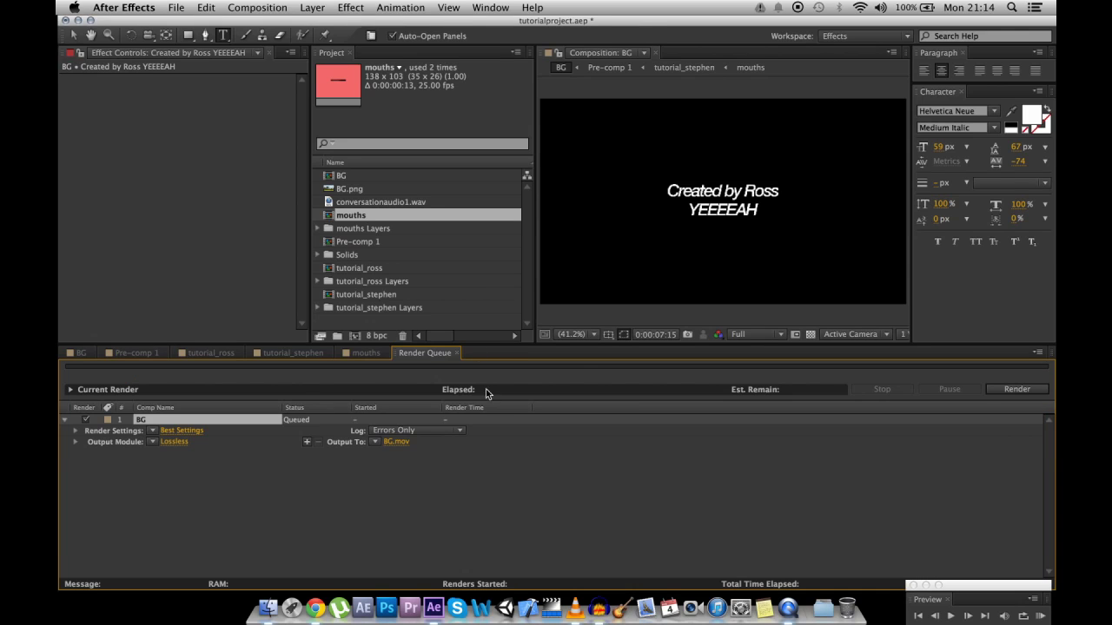
{"action": "left_click", "coordinate": [174, 442]}
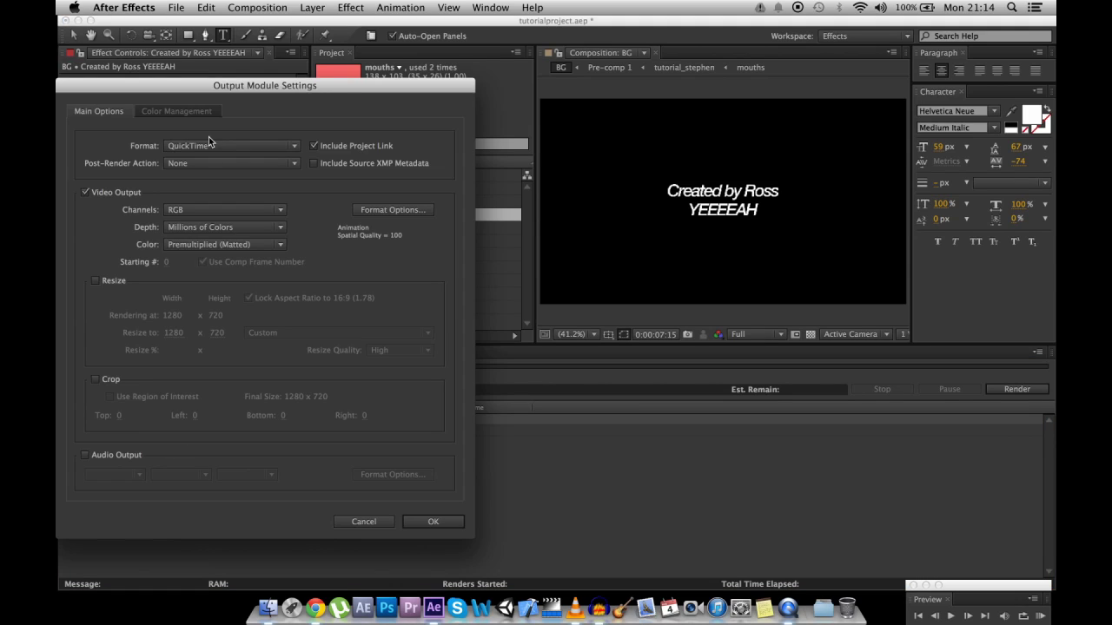
{"action": "left_click", "coordinate": [394, 210]}
{"action": "left_click", "coordinate": [240, 163]}
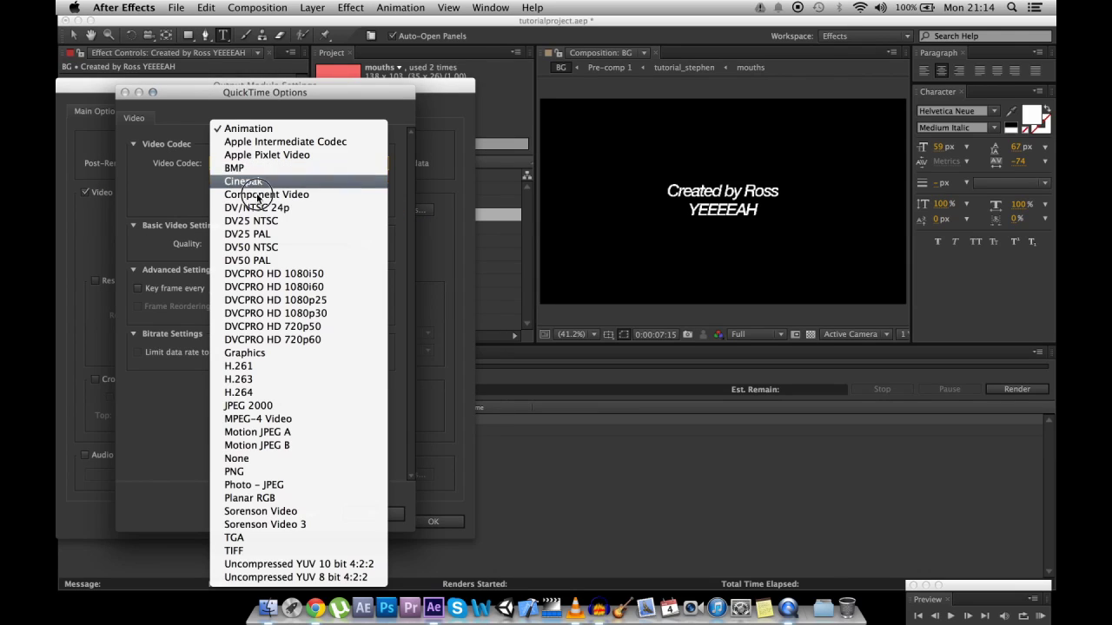
{"action": "left_click", "coordinate": [266, 395]}
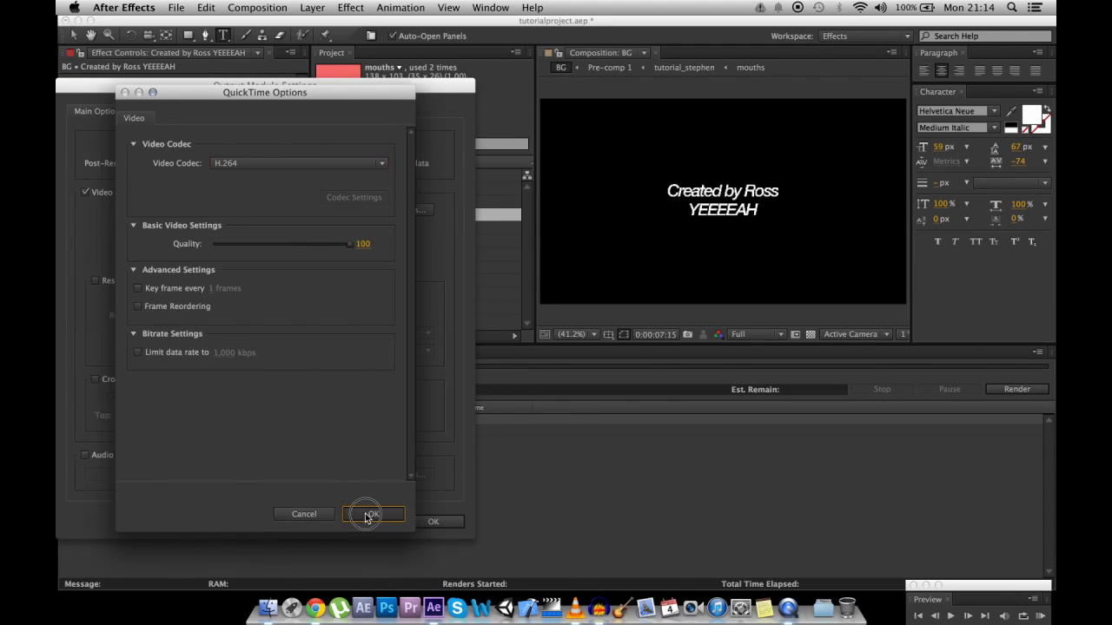
{"action": "left_click", "coordinate": [370, 513]}
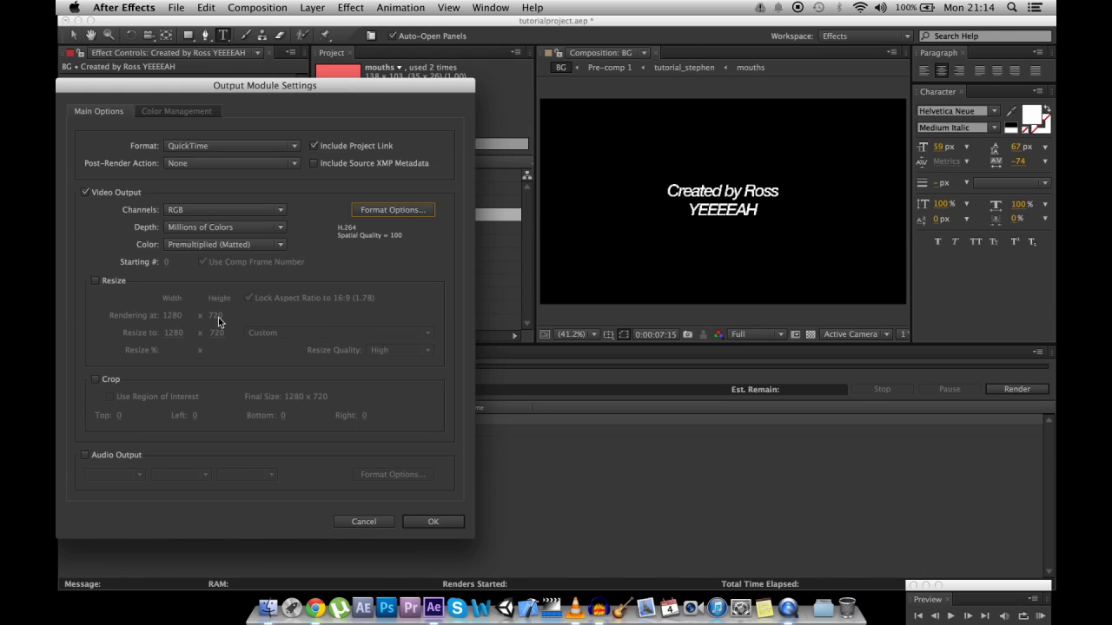
{"action": "left_click", "coordinate": [85, 455]}
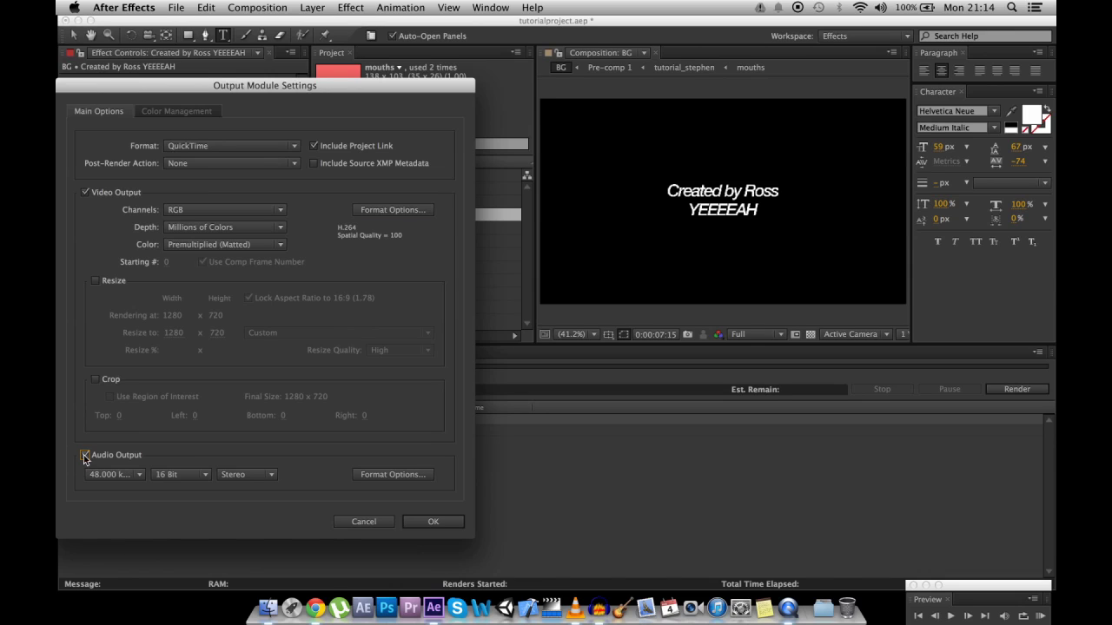
{"action": "left_click", "coordinate": [432, 521]}
Set the movie's output file to CARTOON1 on the Desktop and start rendering the BG composition
{"action": "left_click", "coordinate": [398, 443]}
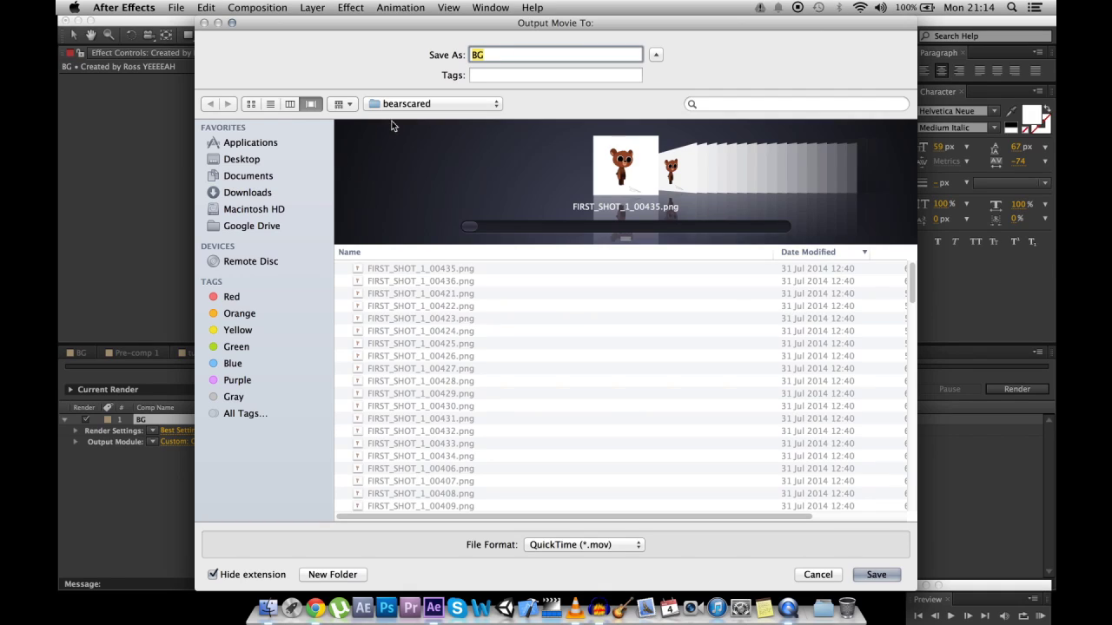
{"action": "left_click", "coordinate": [234, 162]}
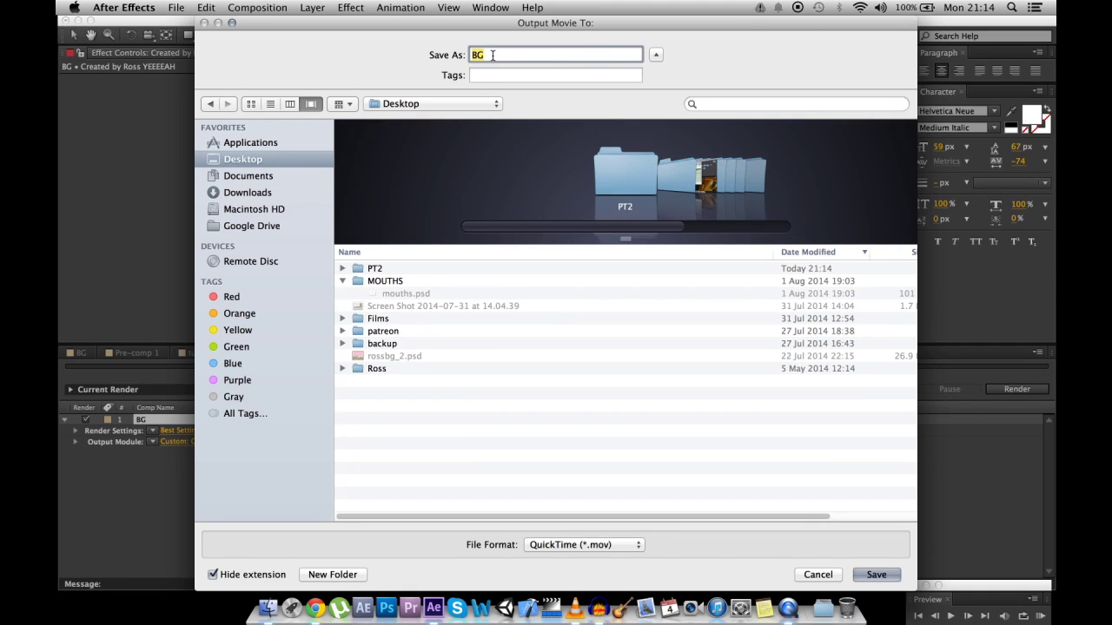
{"action": "type", "text": "CARTOON1"}
{"action": "key", "text": "Return"}
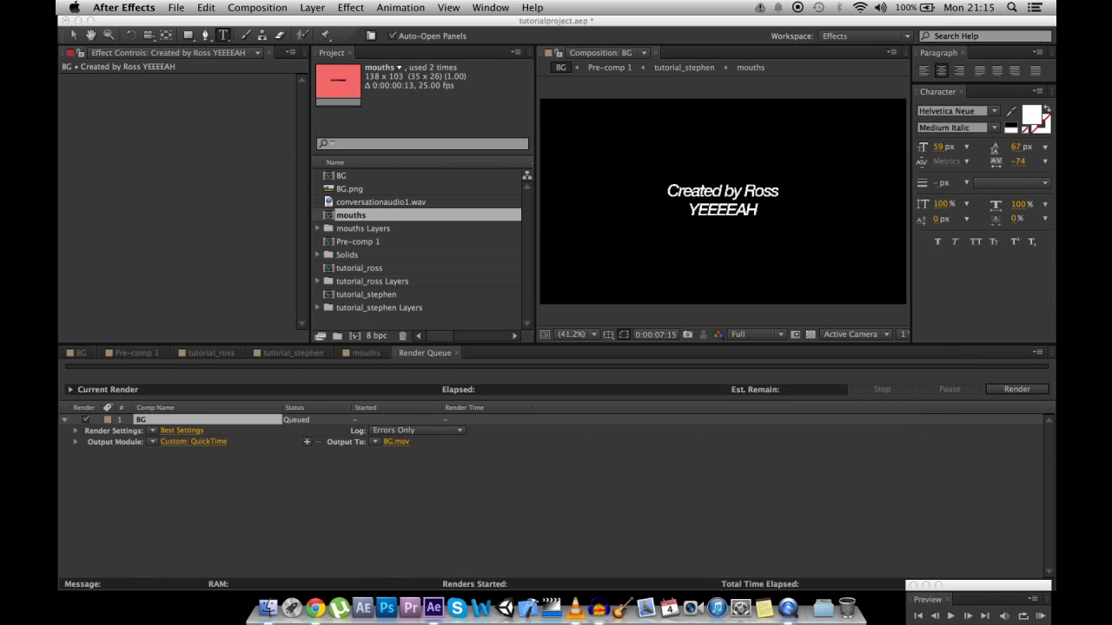
{"action": "left_click", "coordinate": [1010, 389]}
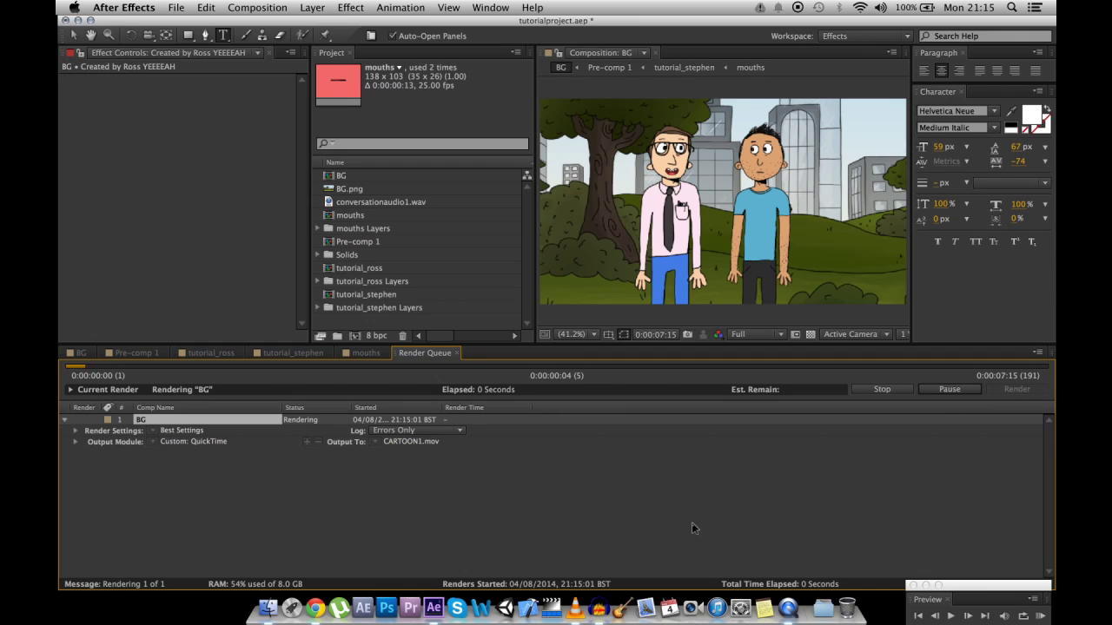